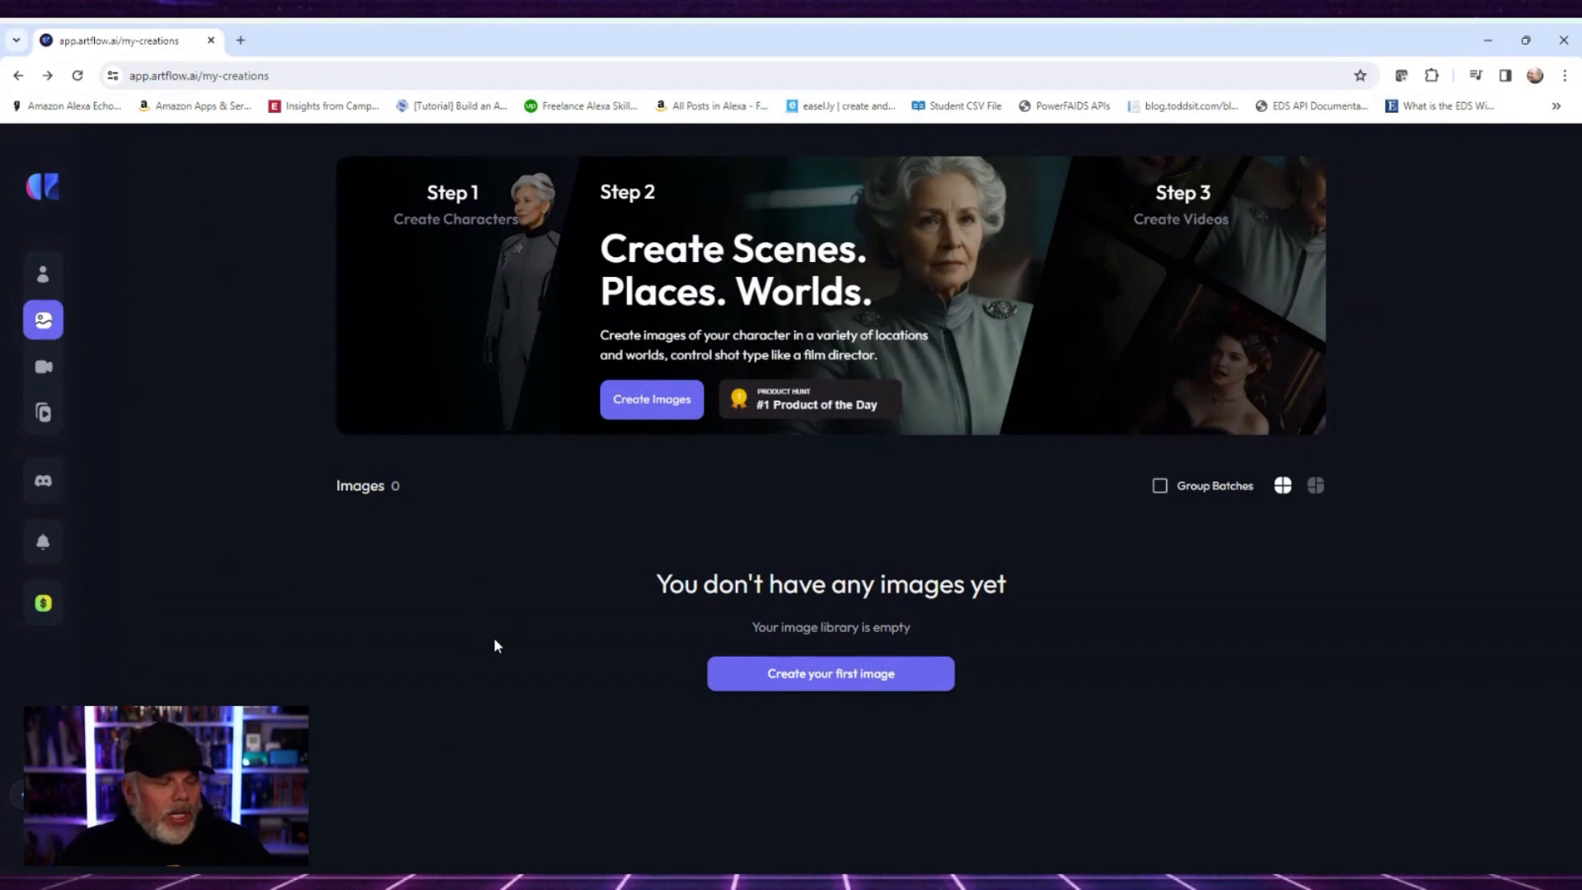
Open the Character Builder, look through the public characters, and start a new character.
mouse_move(97, 290)
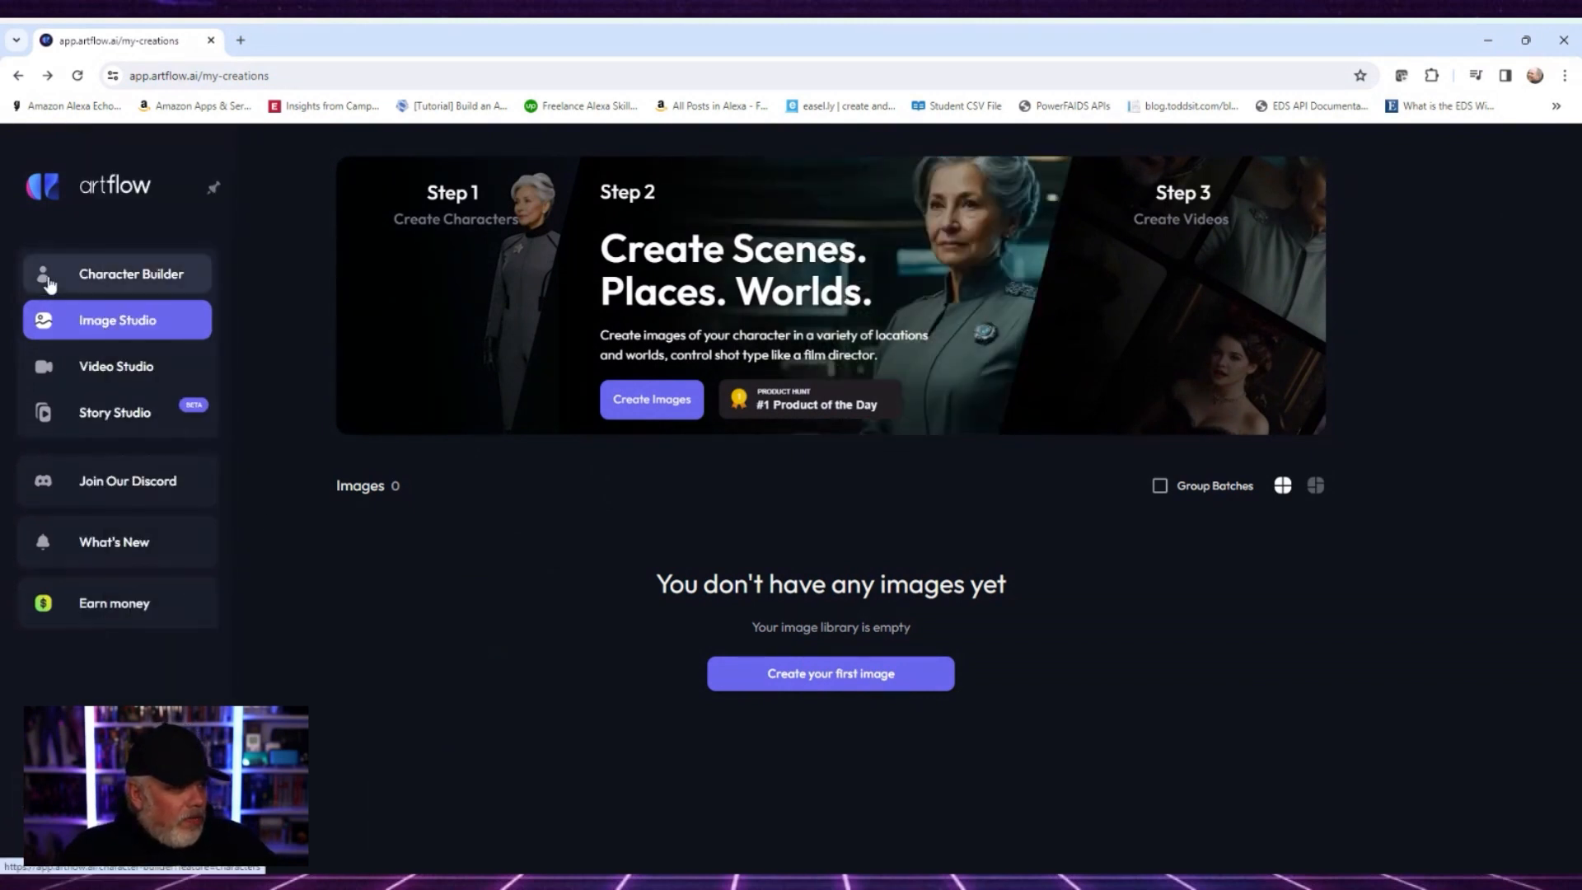
left_click(119, 285)
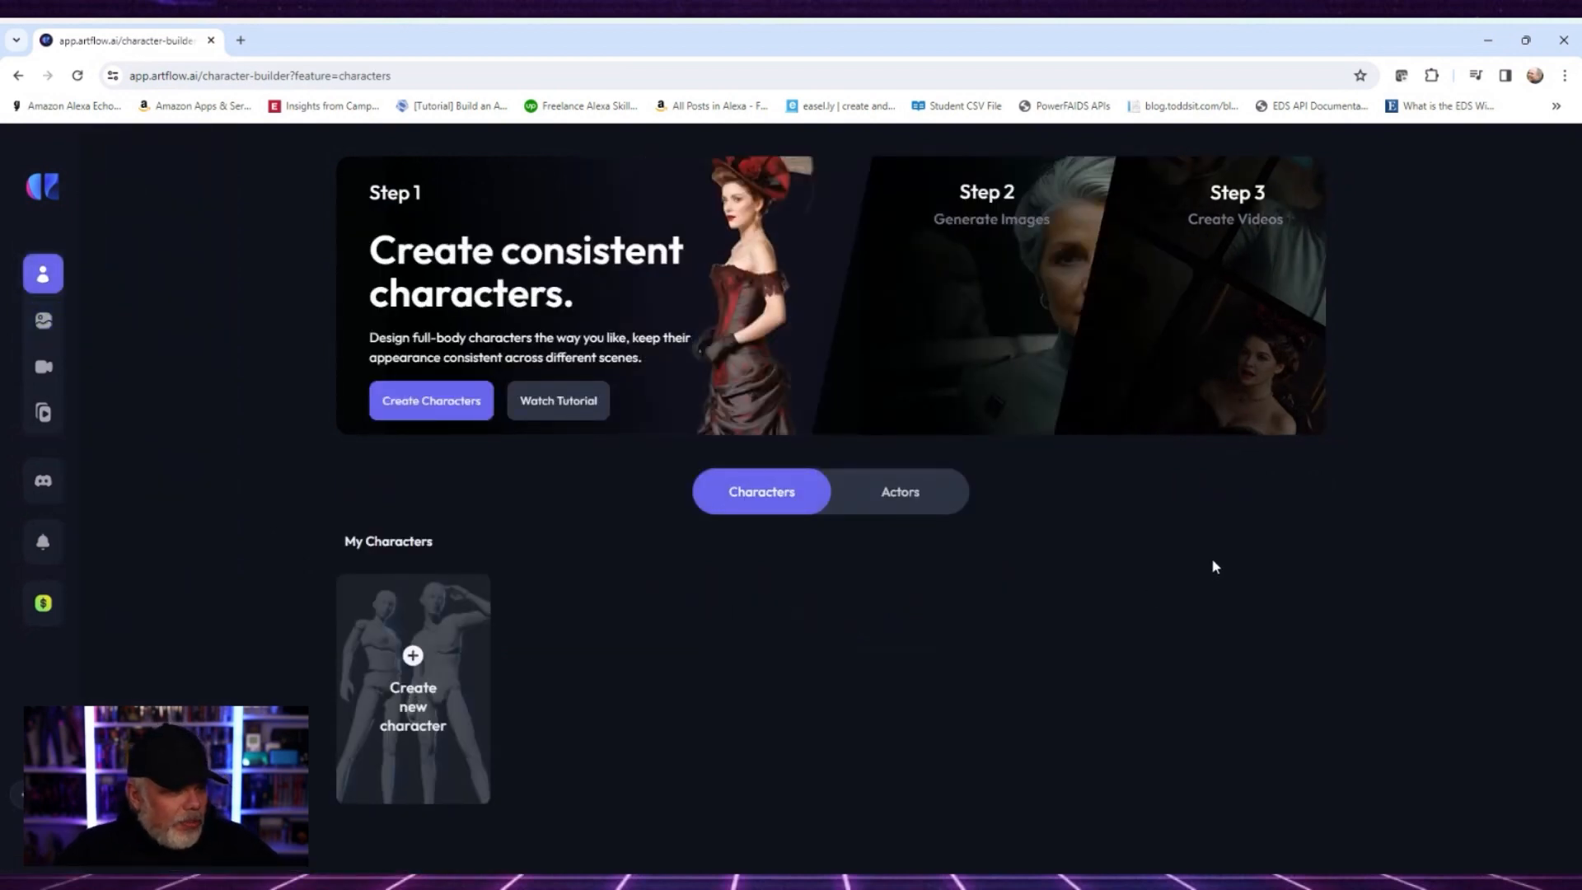
scroll(1211, 558, "down", 5)
scroll(1413, 527, "down", 3)
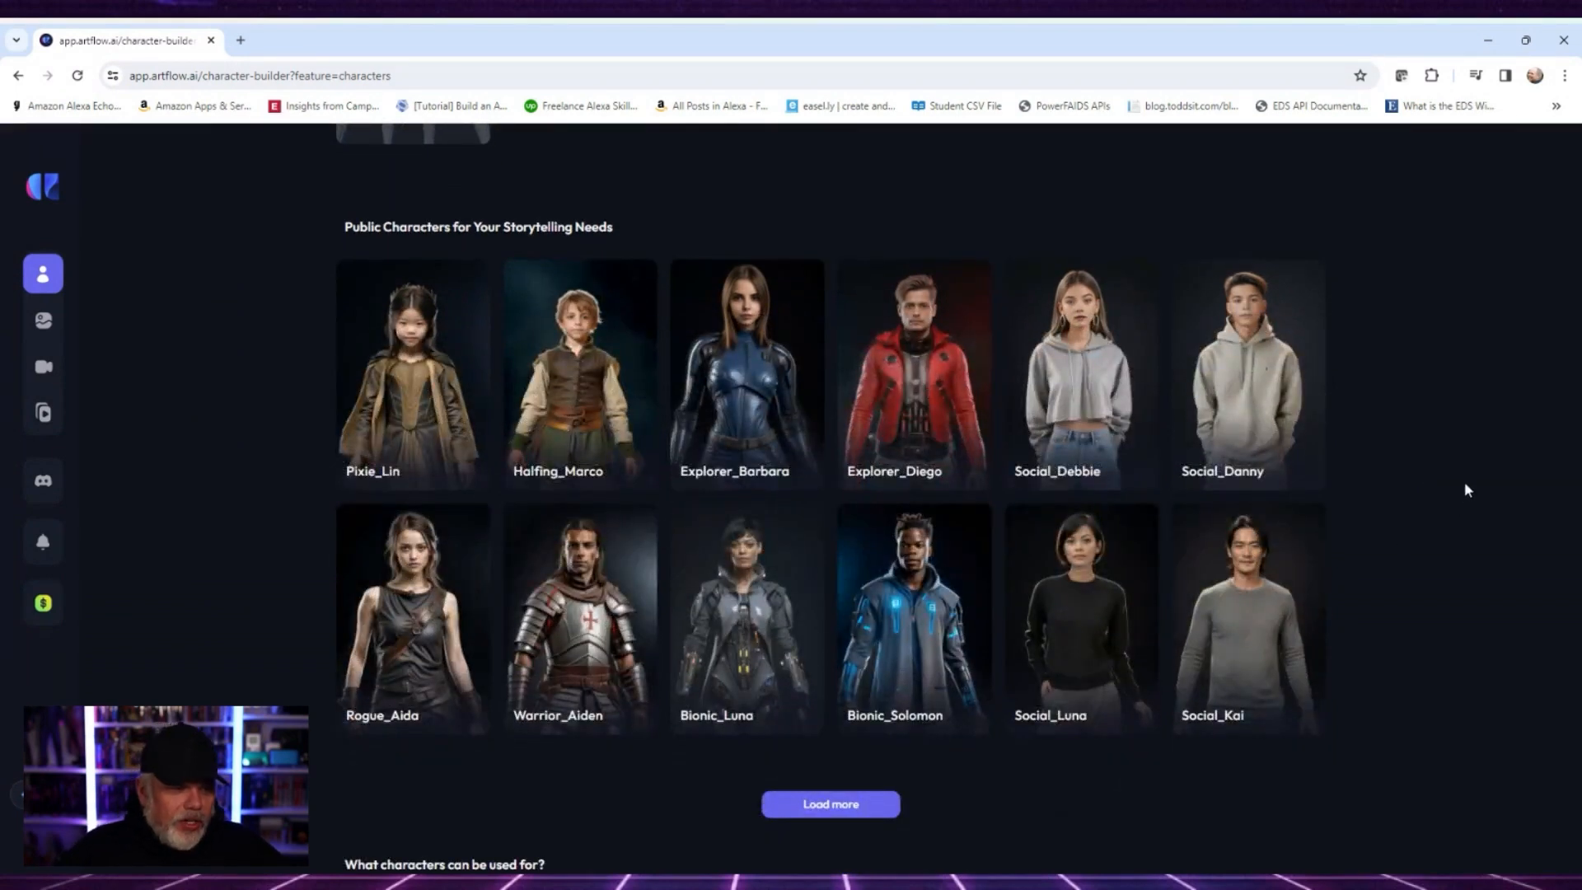
scroll(1494, 469, "down", 3)
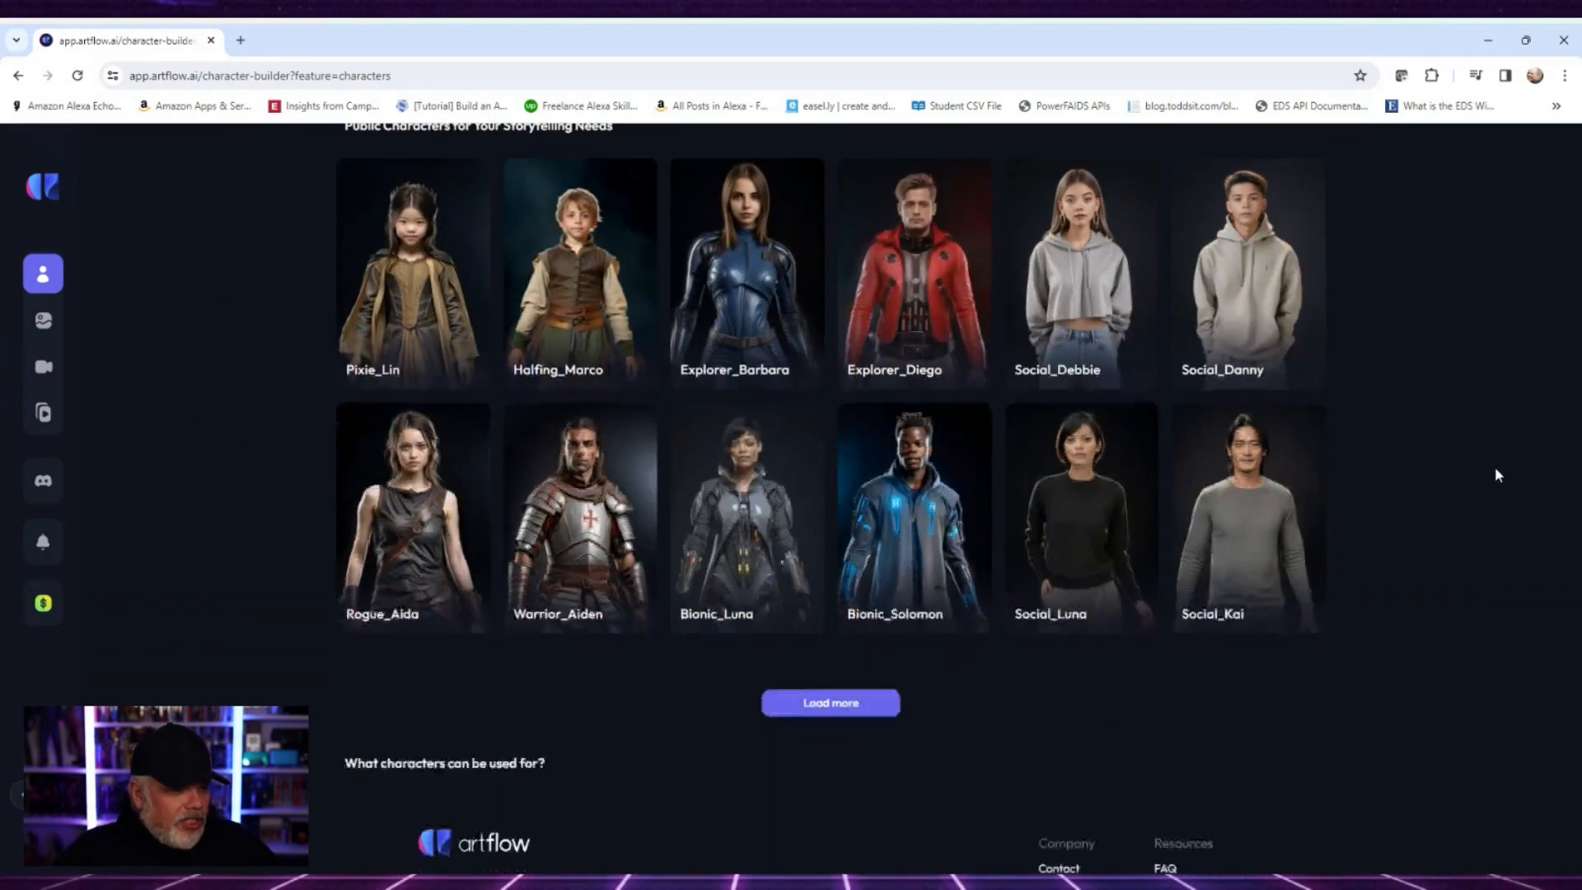
scroll(1303, 517, "up", 8)
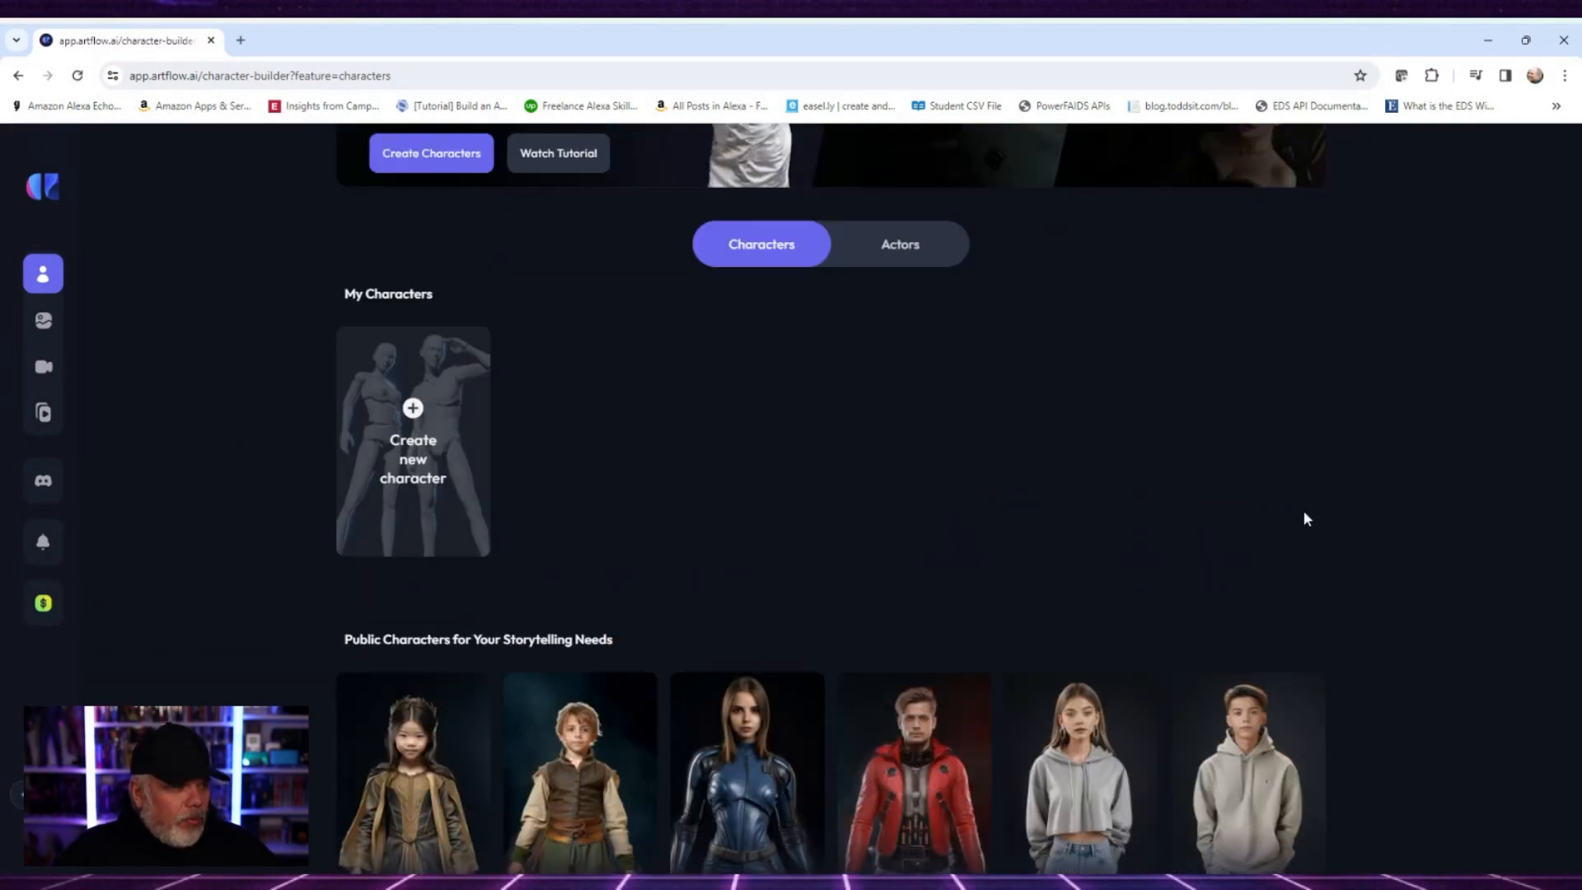
left_click(414, 416)
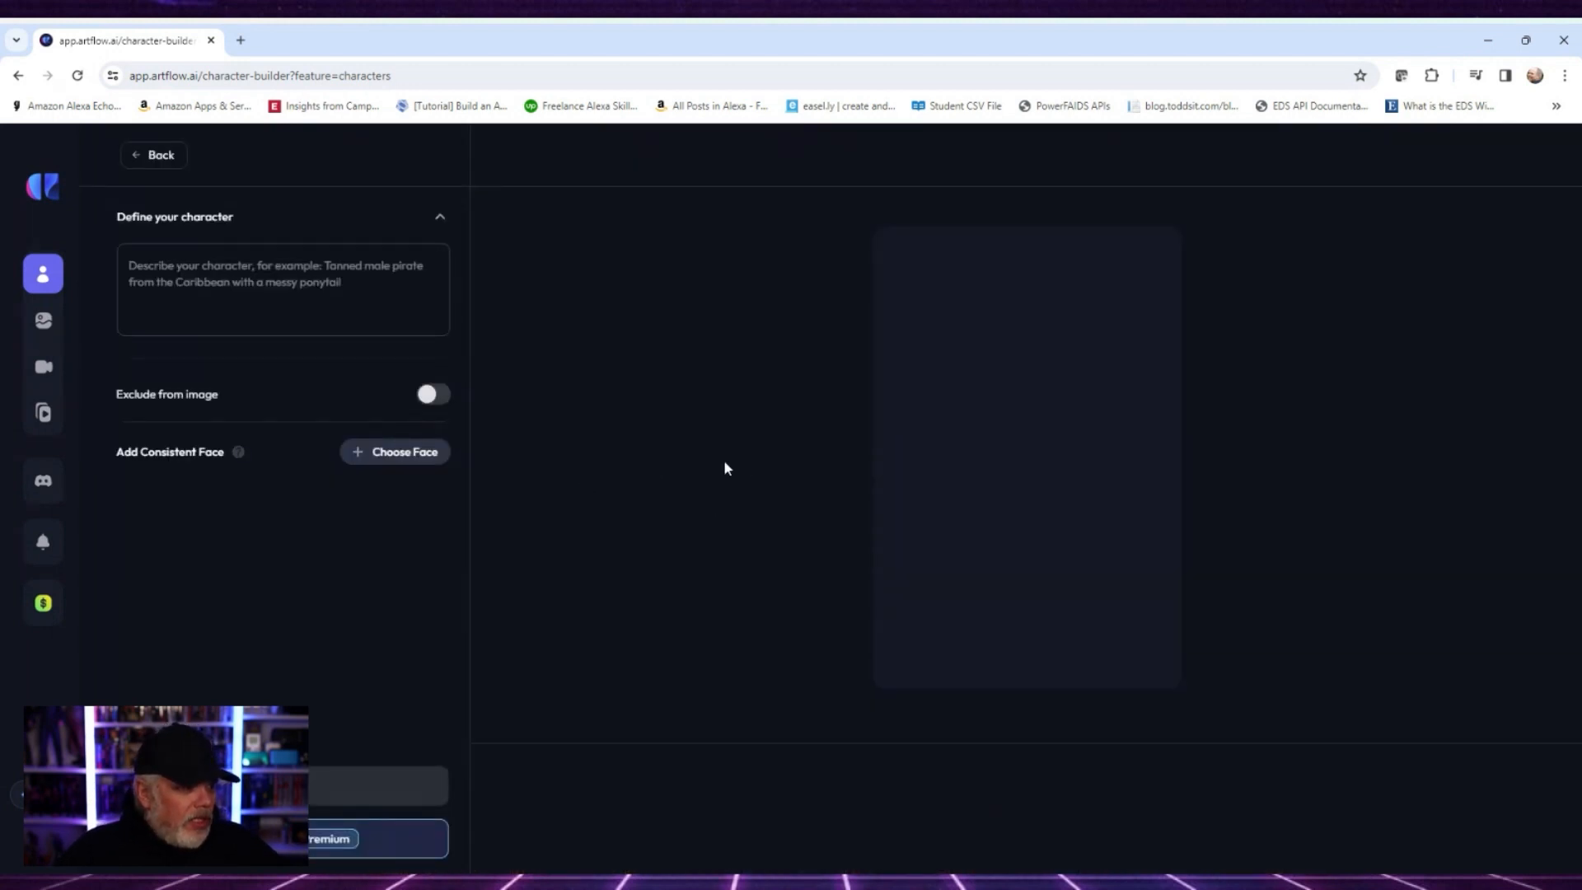
Describe the character as "white male. late 40s. short gray beard. short gray hair. blue eyes.".
left_click(279, 282)
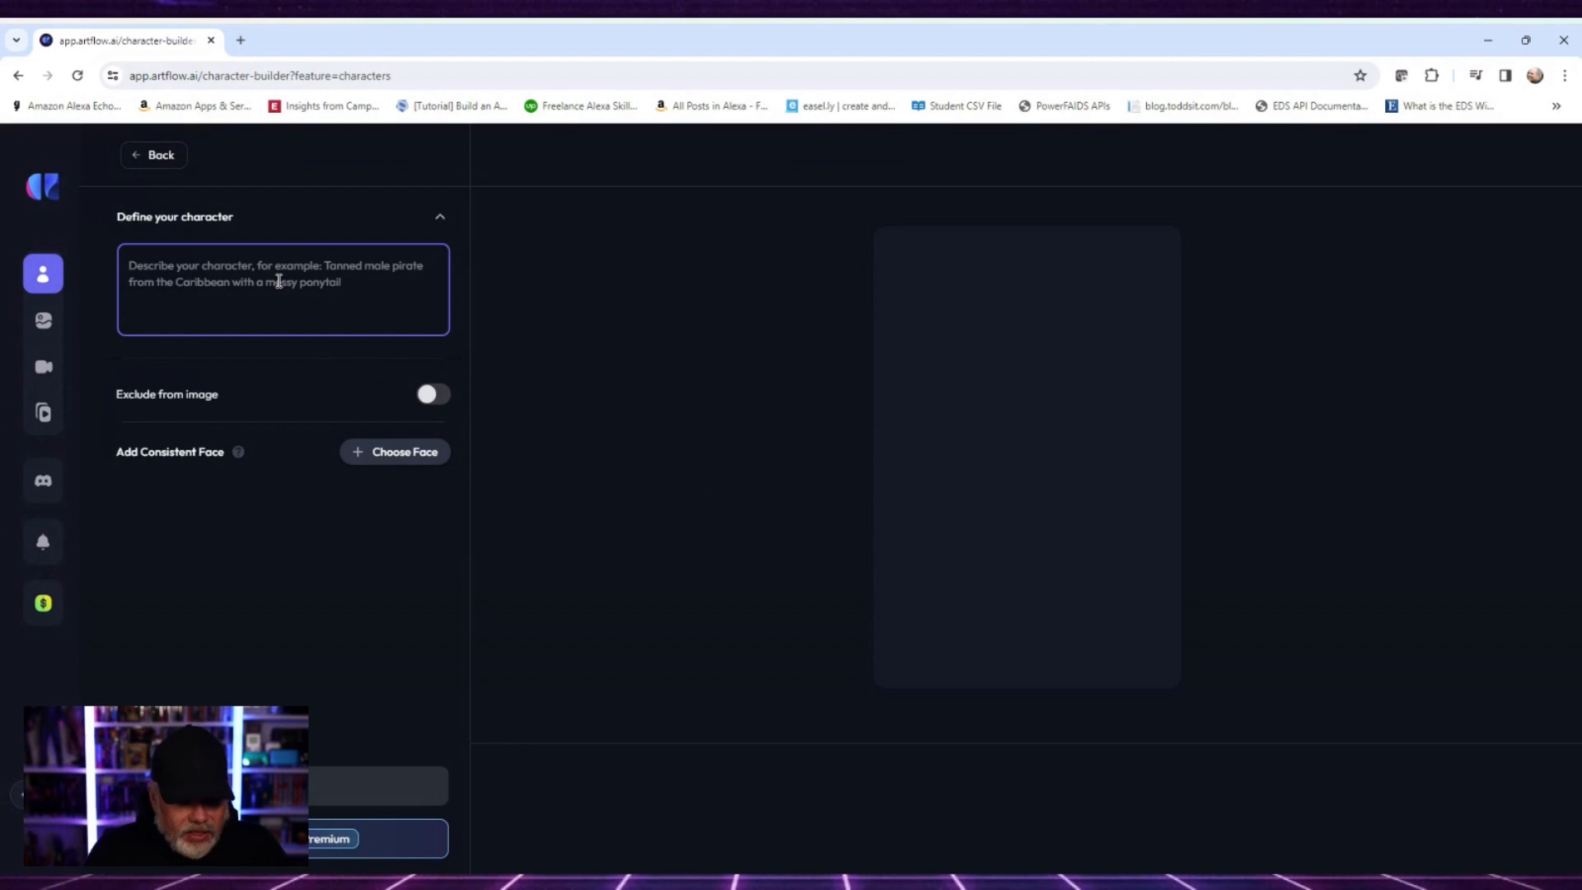
type("whit")
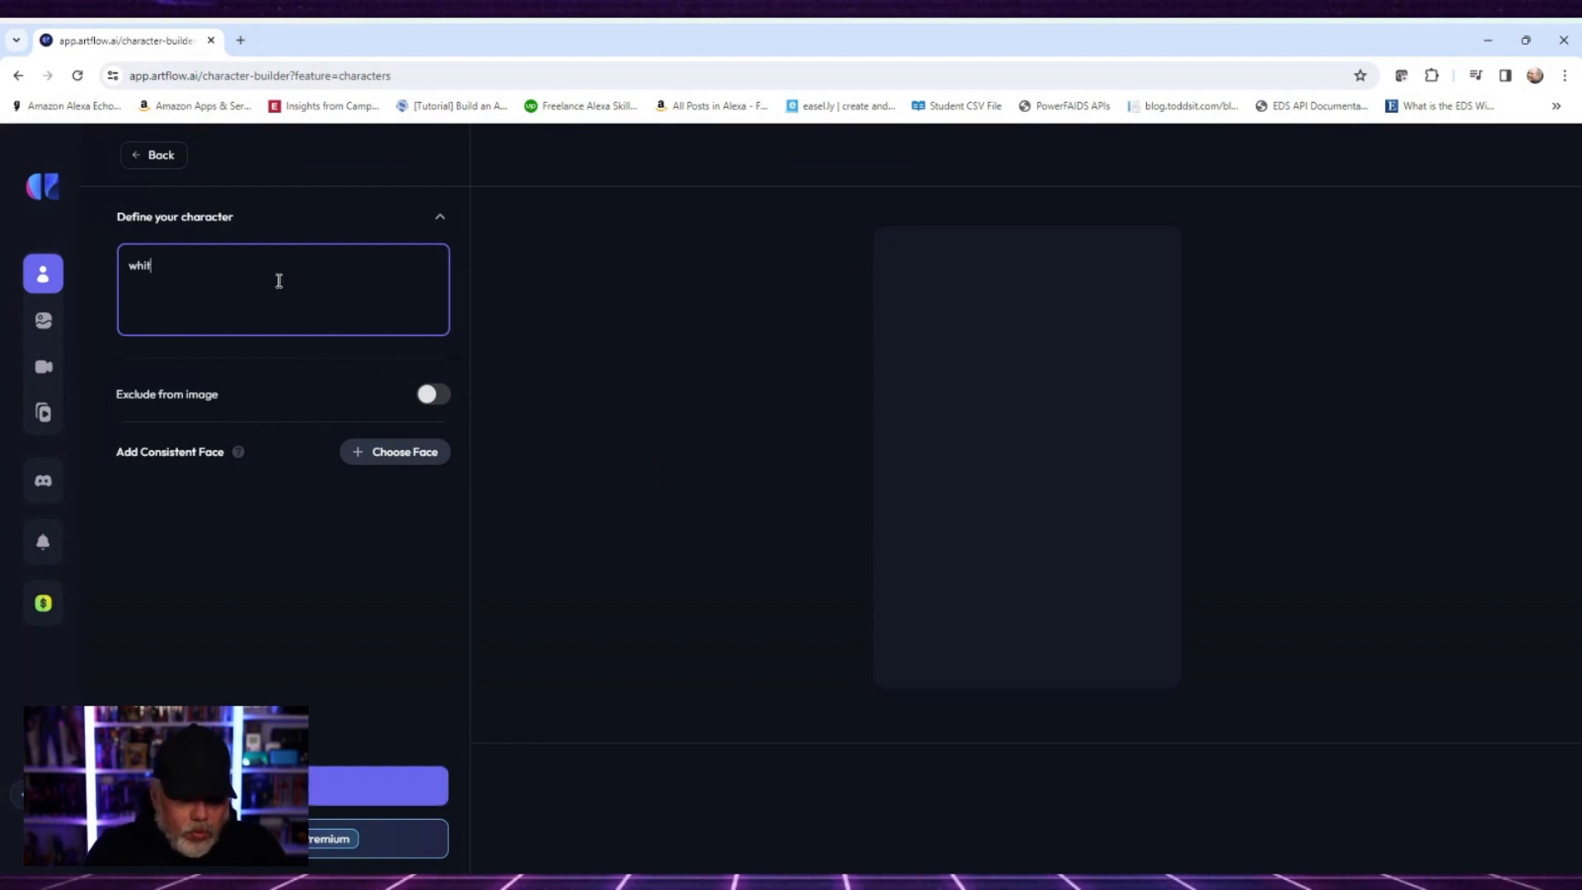
type("e male,")
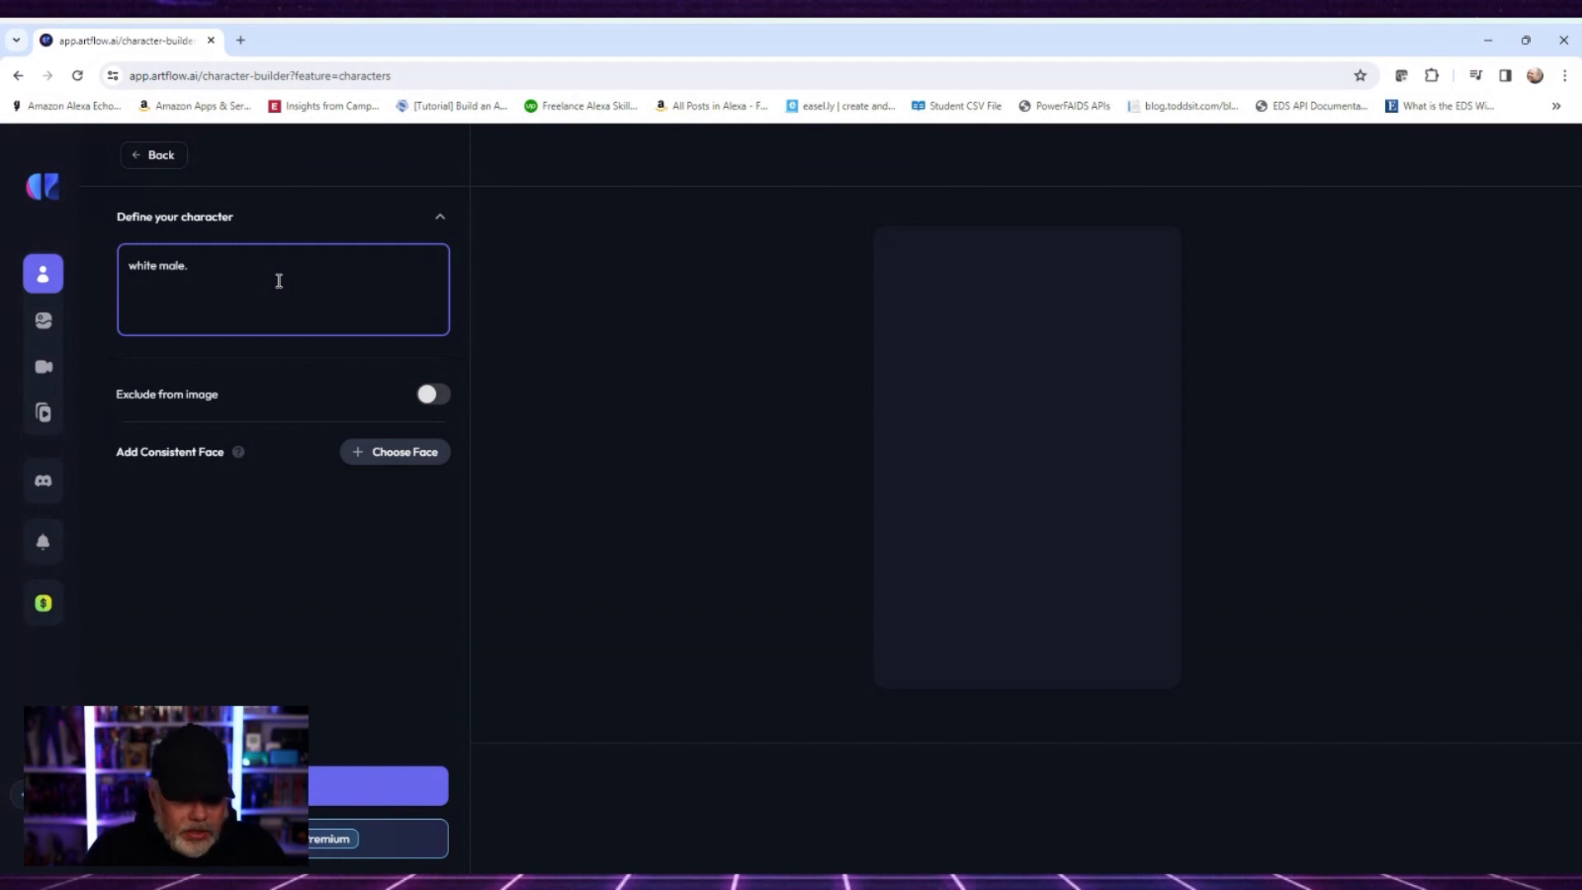
type(" late 40s. ")
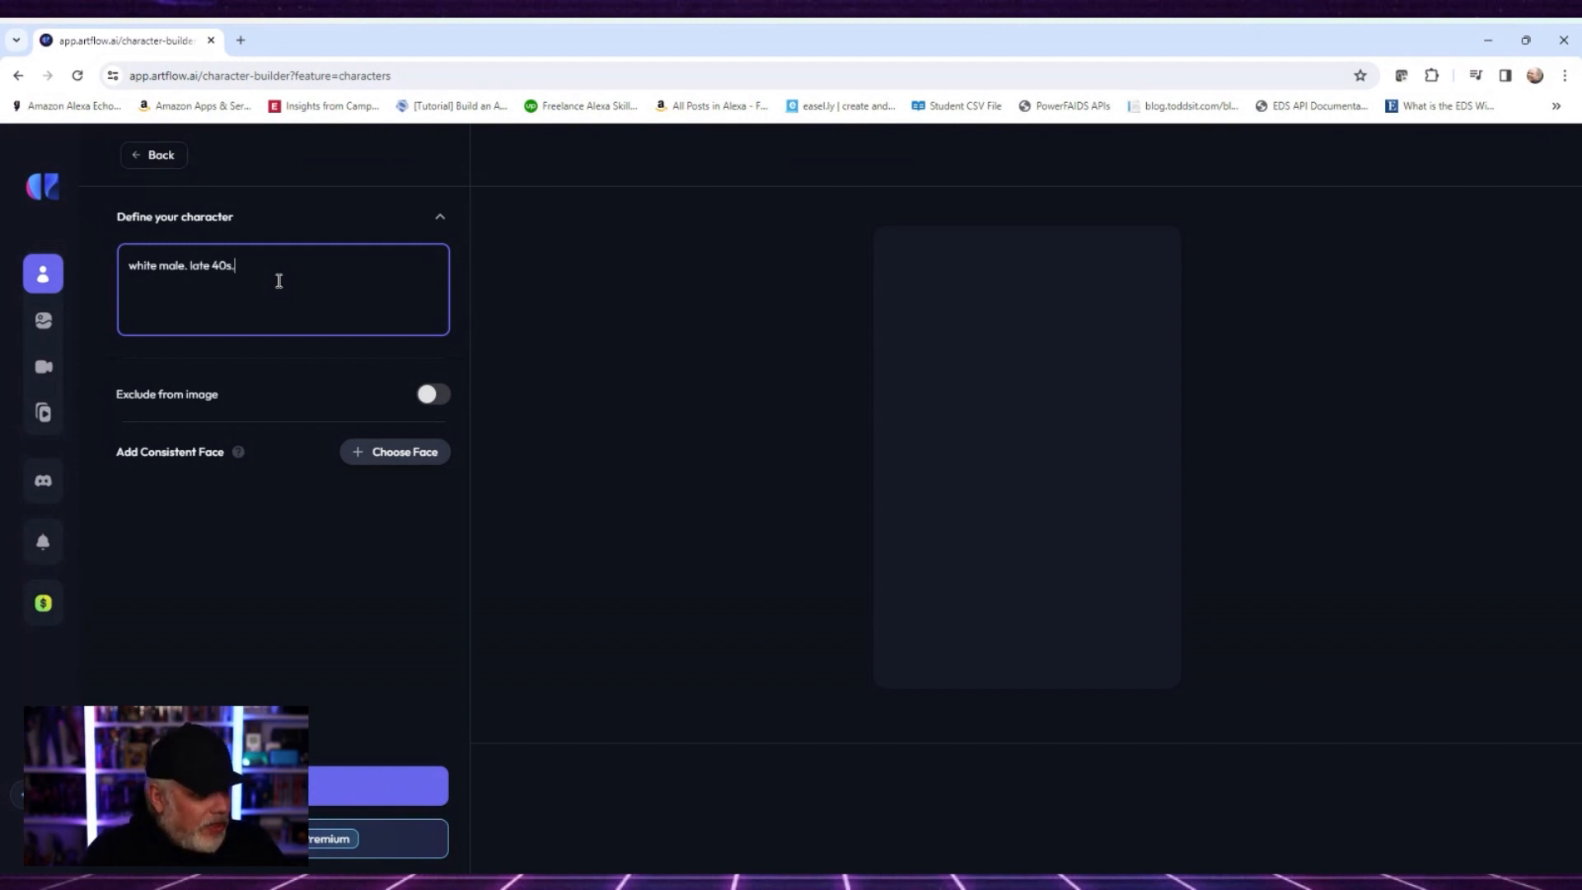
type("shor")
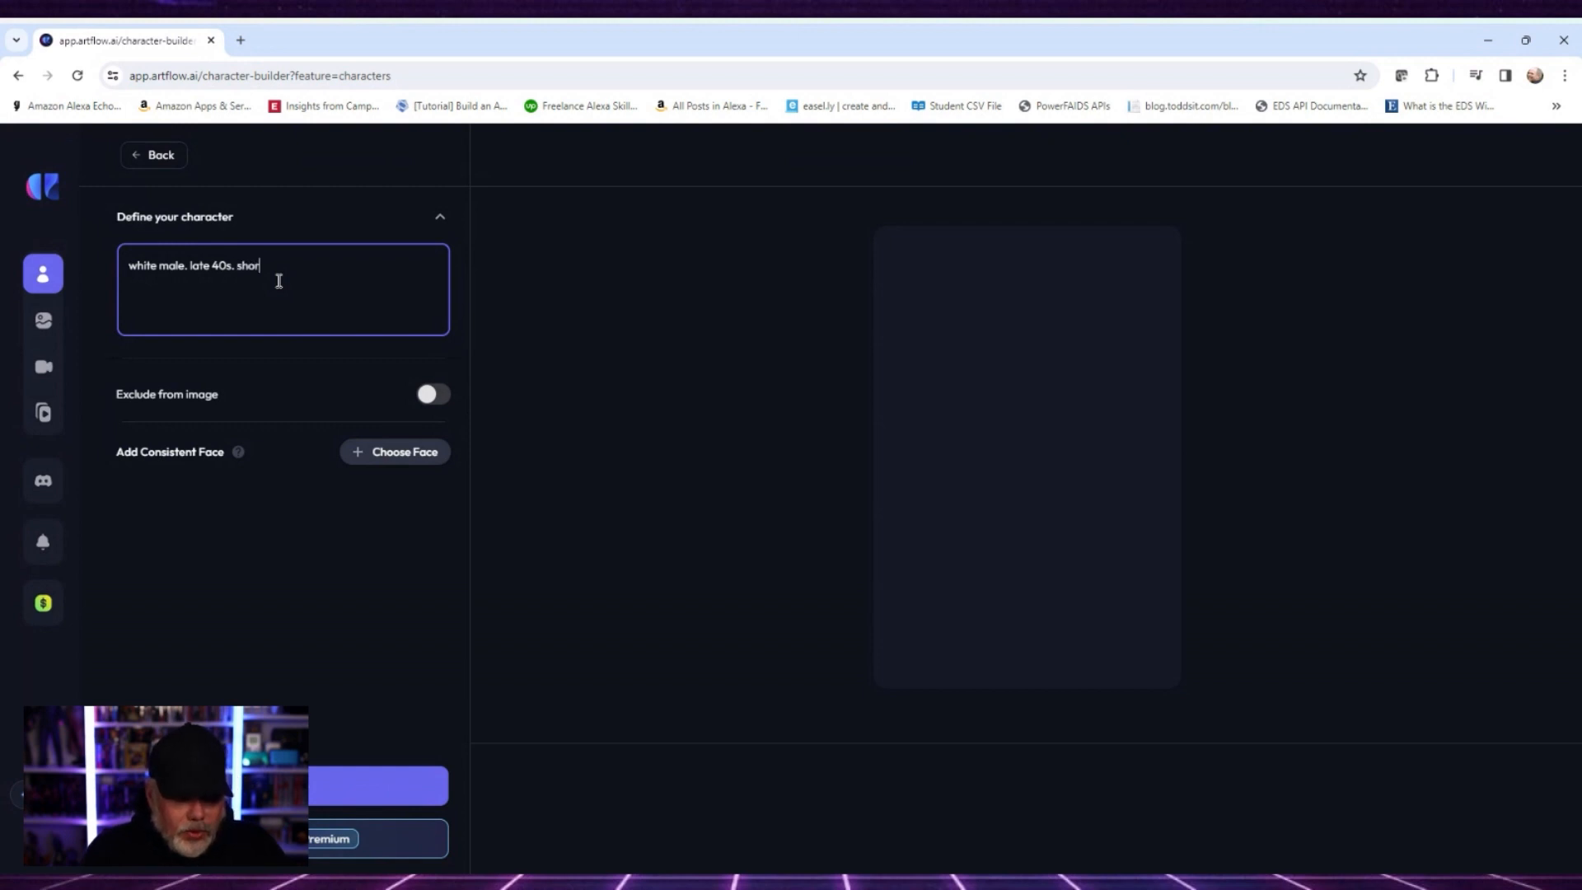
type("t gray be")
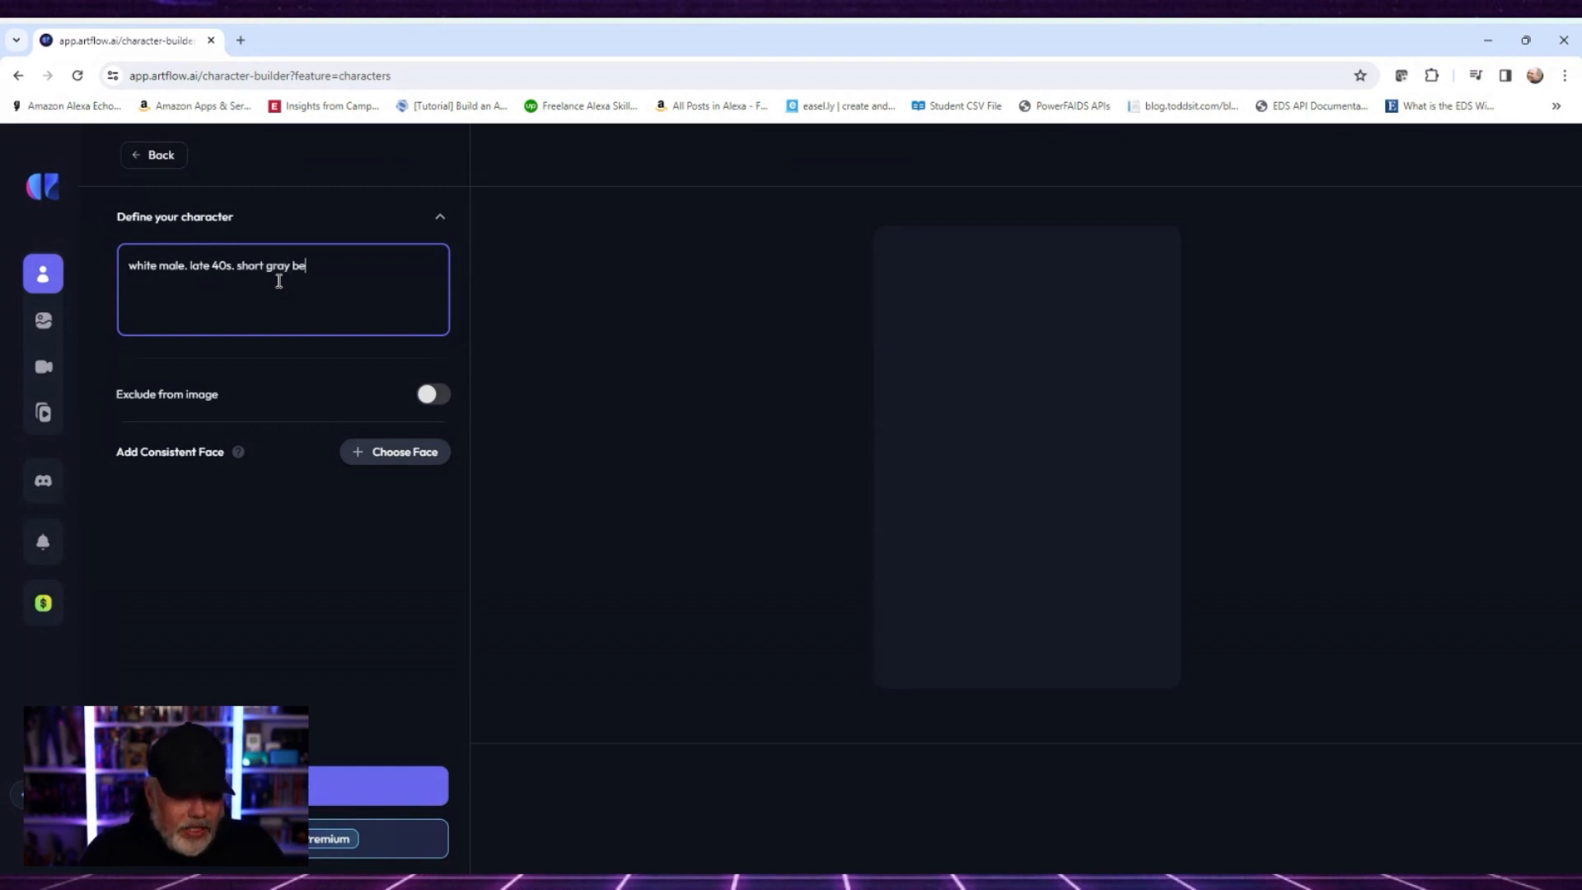
type("ard. short ")
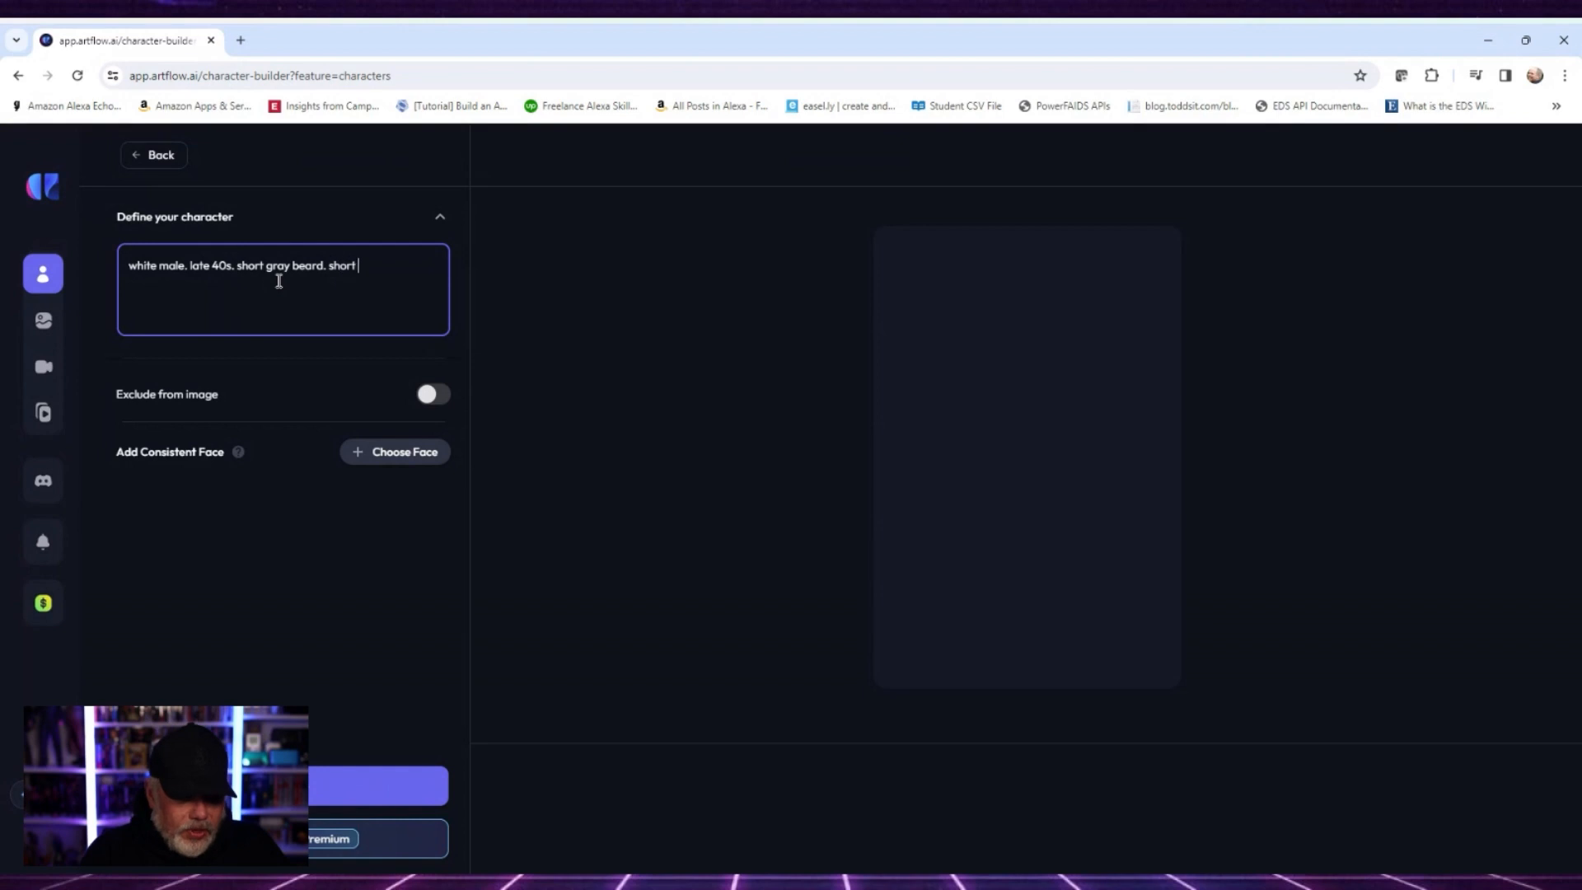
type("gray hair. b")
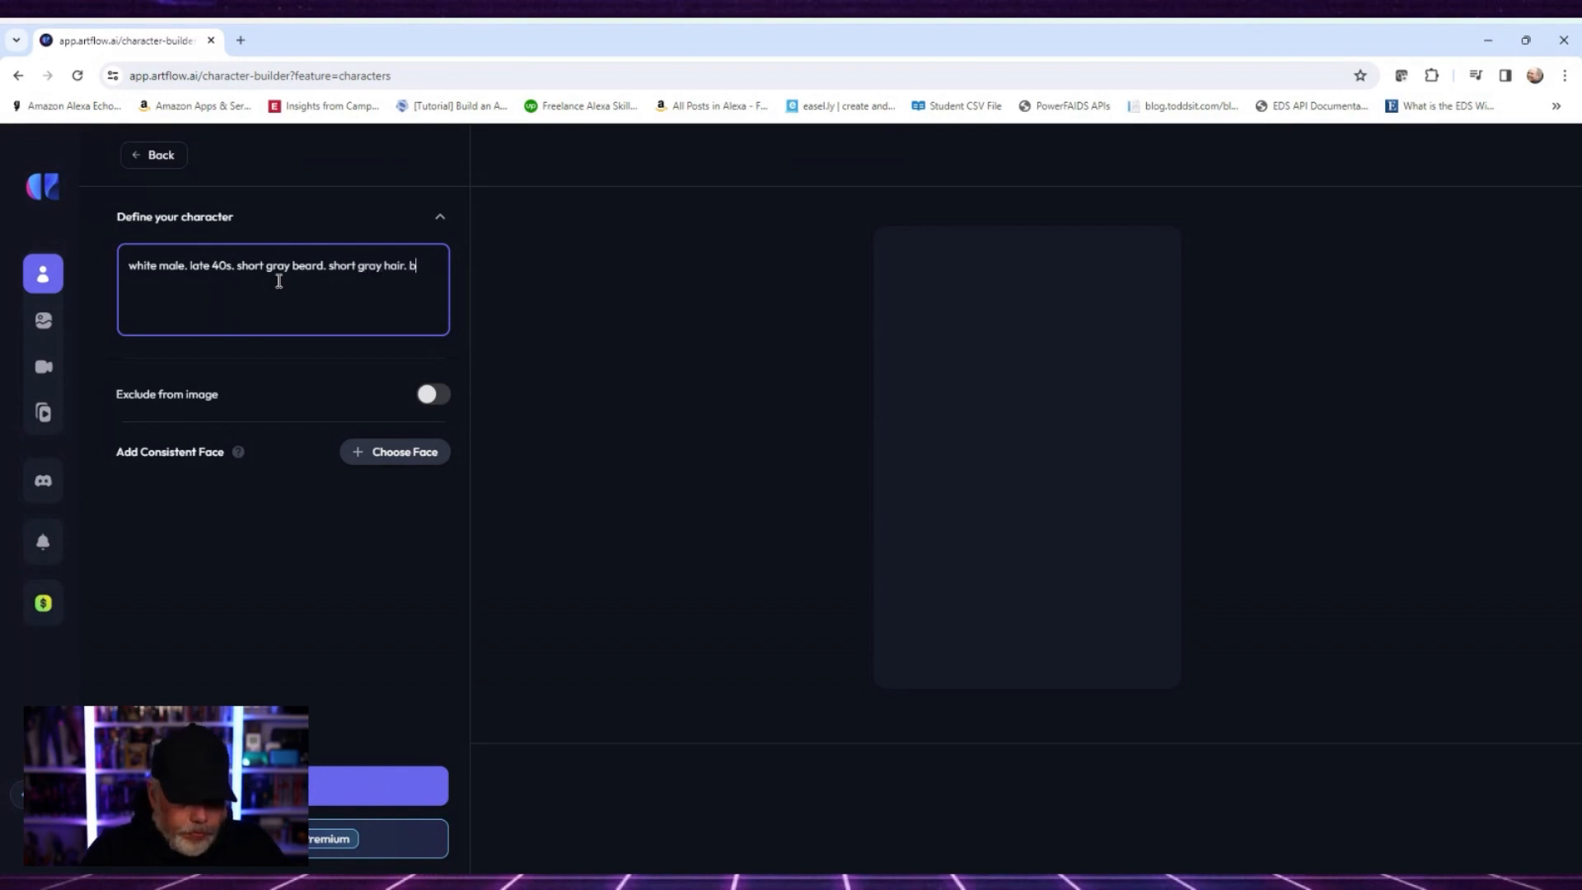
type("lue eyes.")
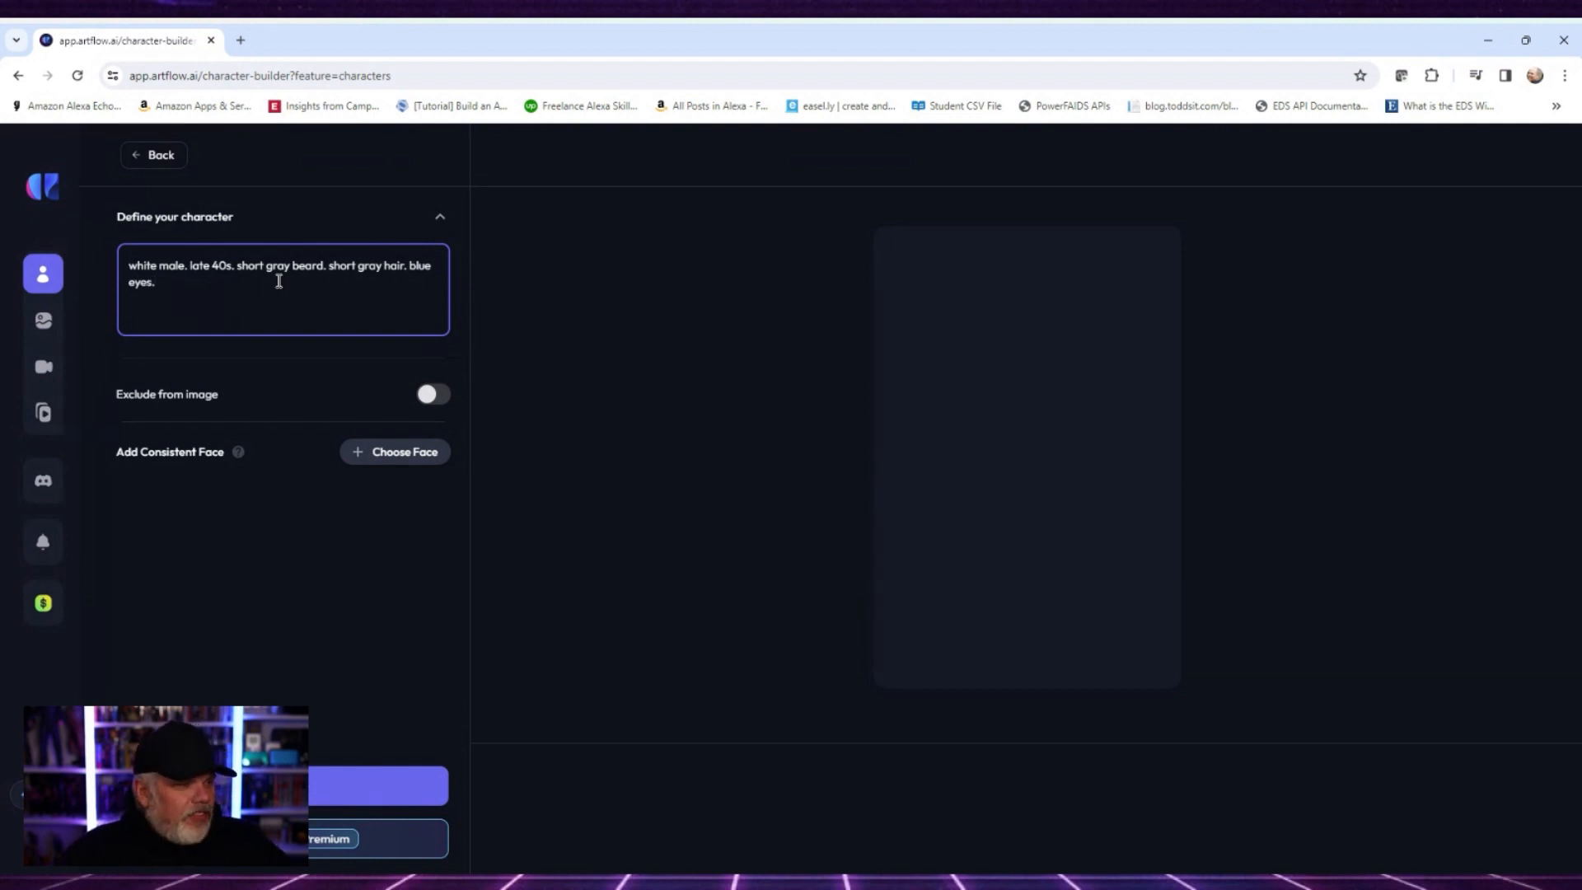
Look through the public actors for a consistent face and start creating a custom AI actor instead.
left_click(375, 458)
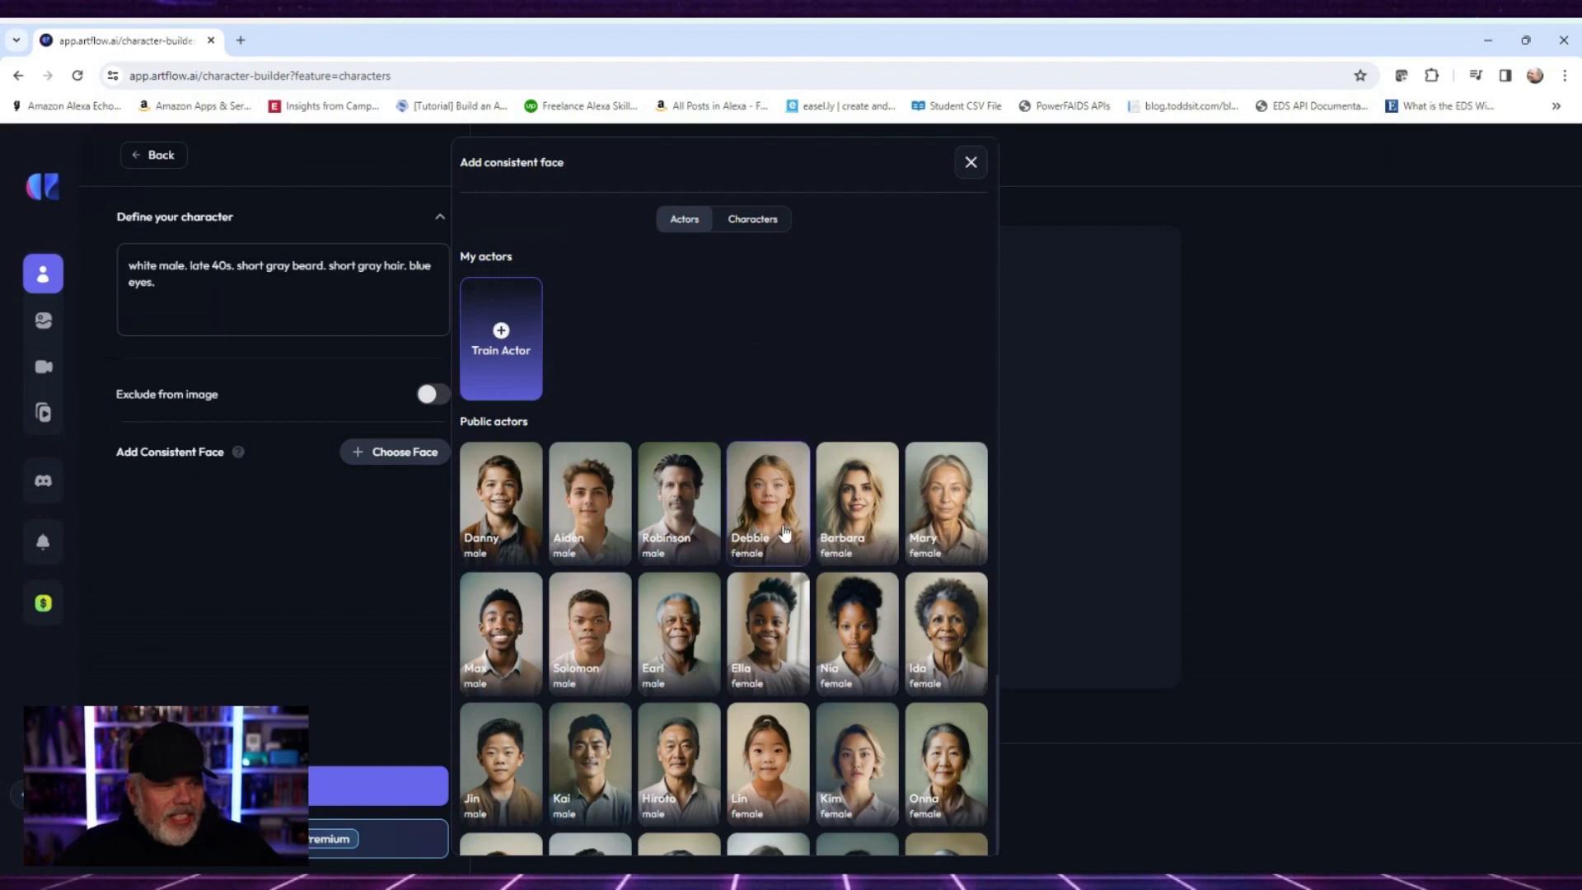
scroll(812, 510, "down", 1)
scroll(811, 511, "down", 2)
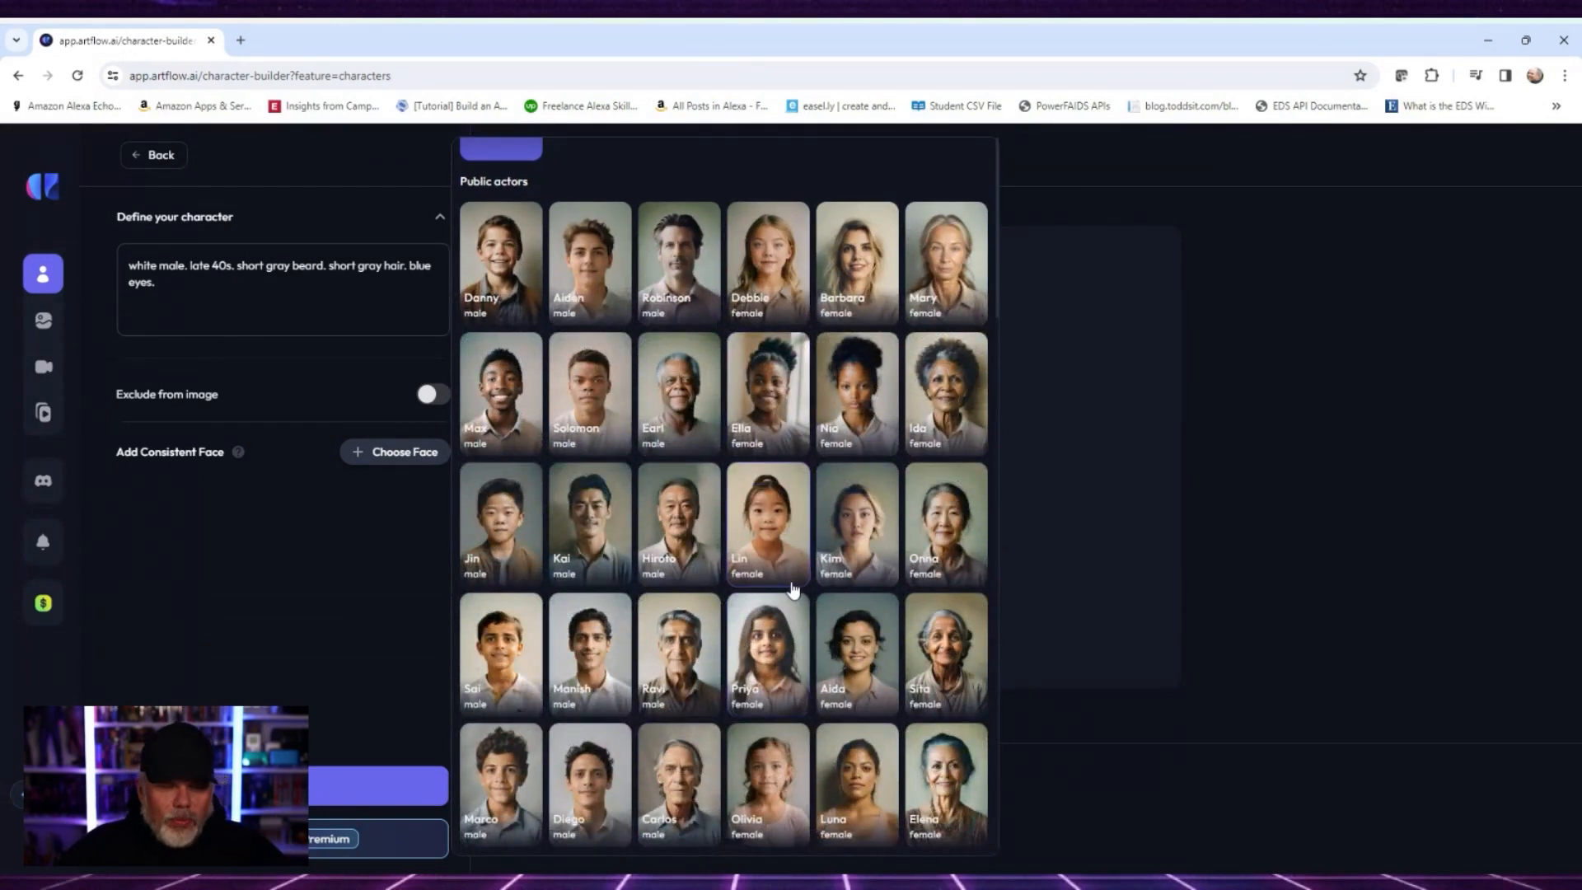
scroll(793, 588, "up", 3)
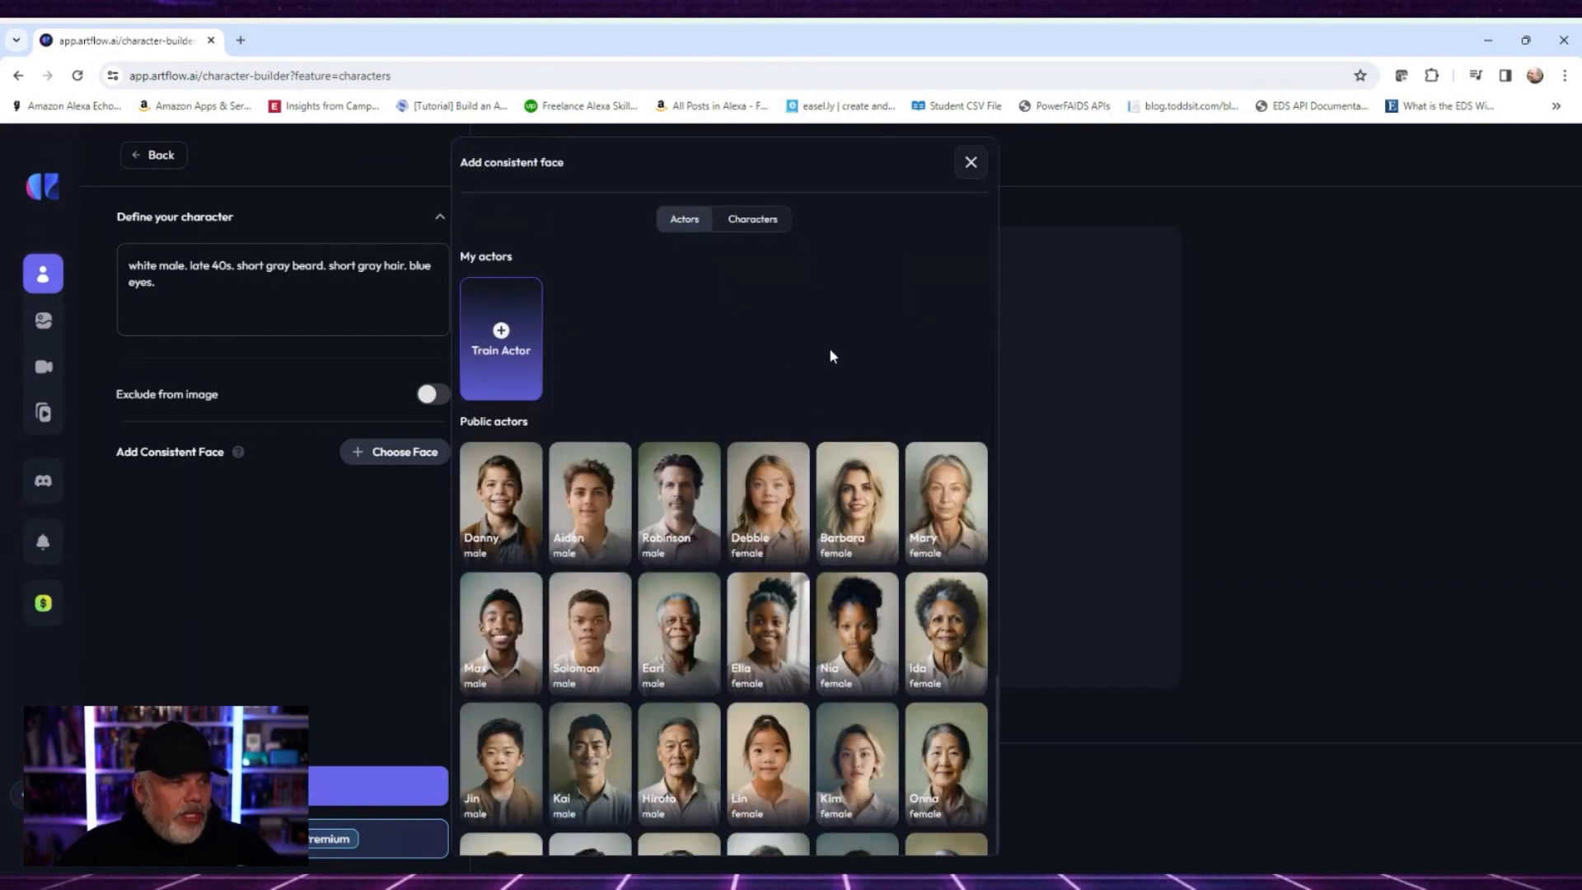
left_click(508, 344)
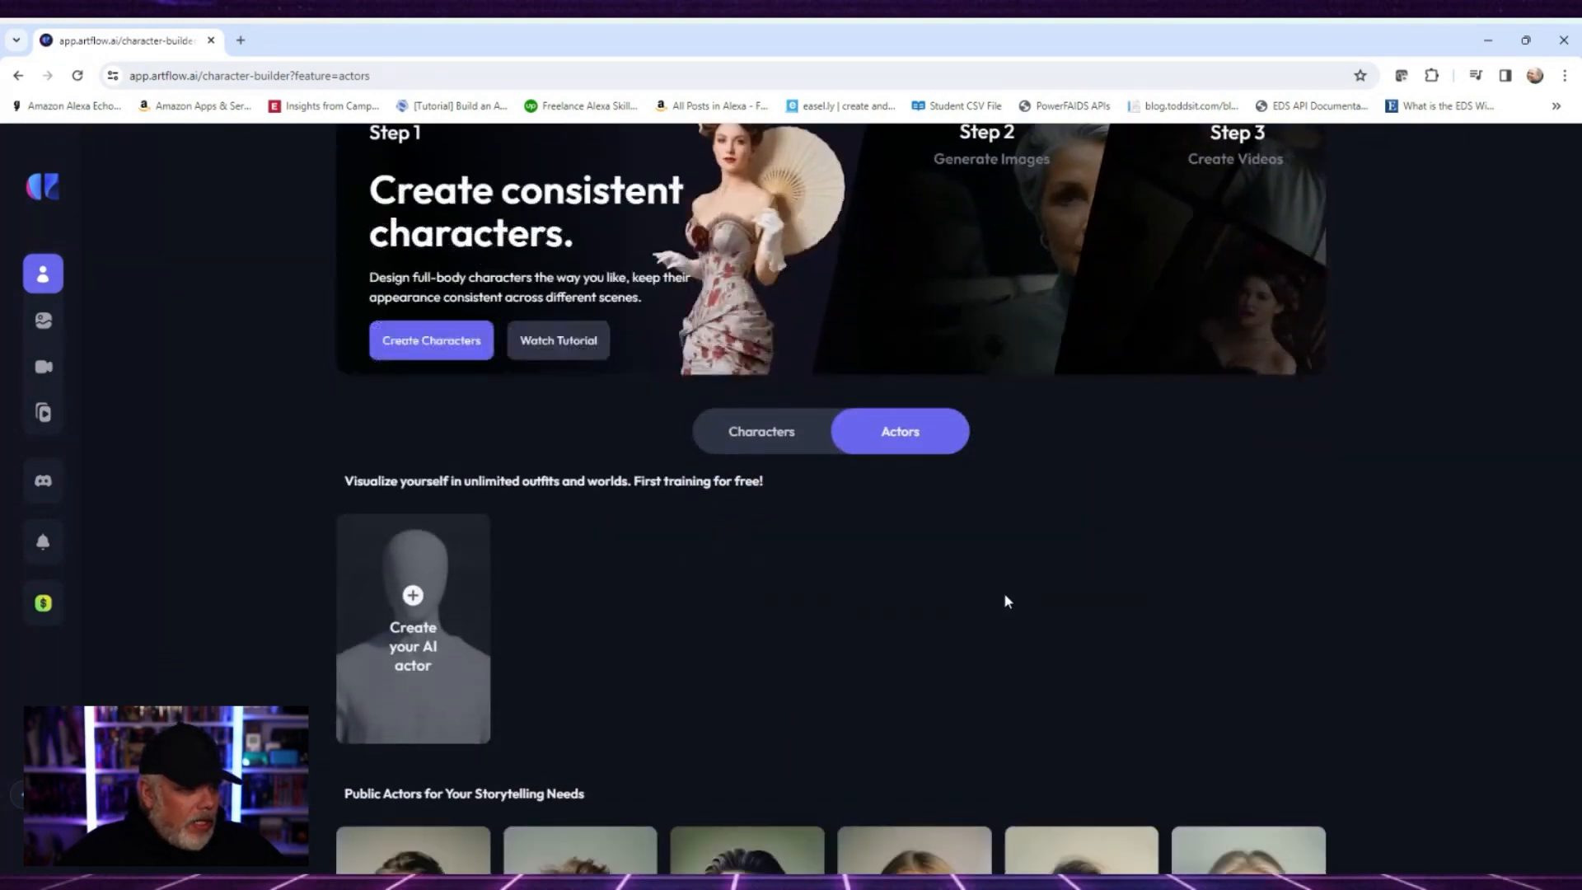
scroll(1003, 591, "down", 1)
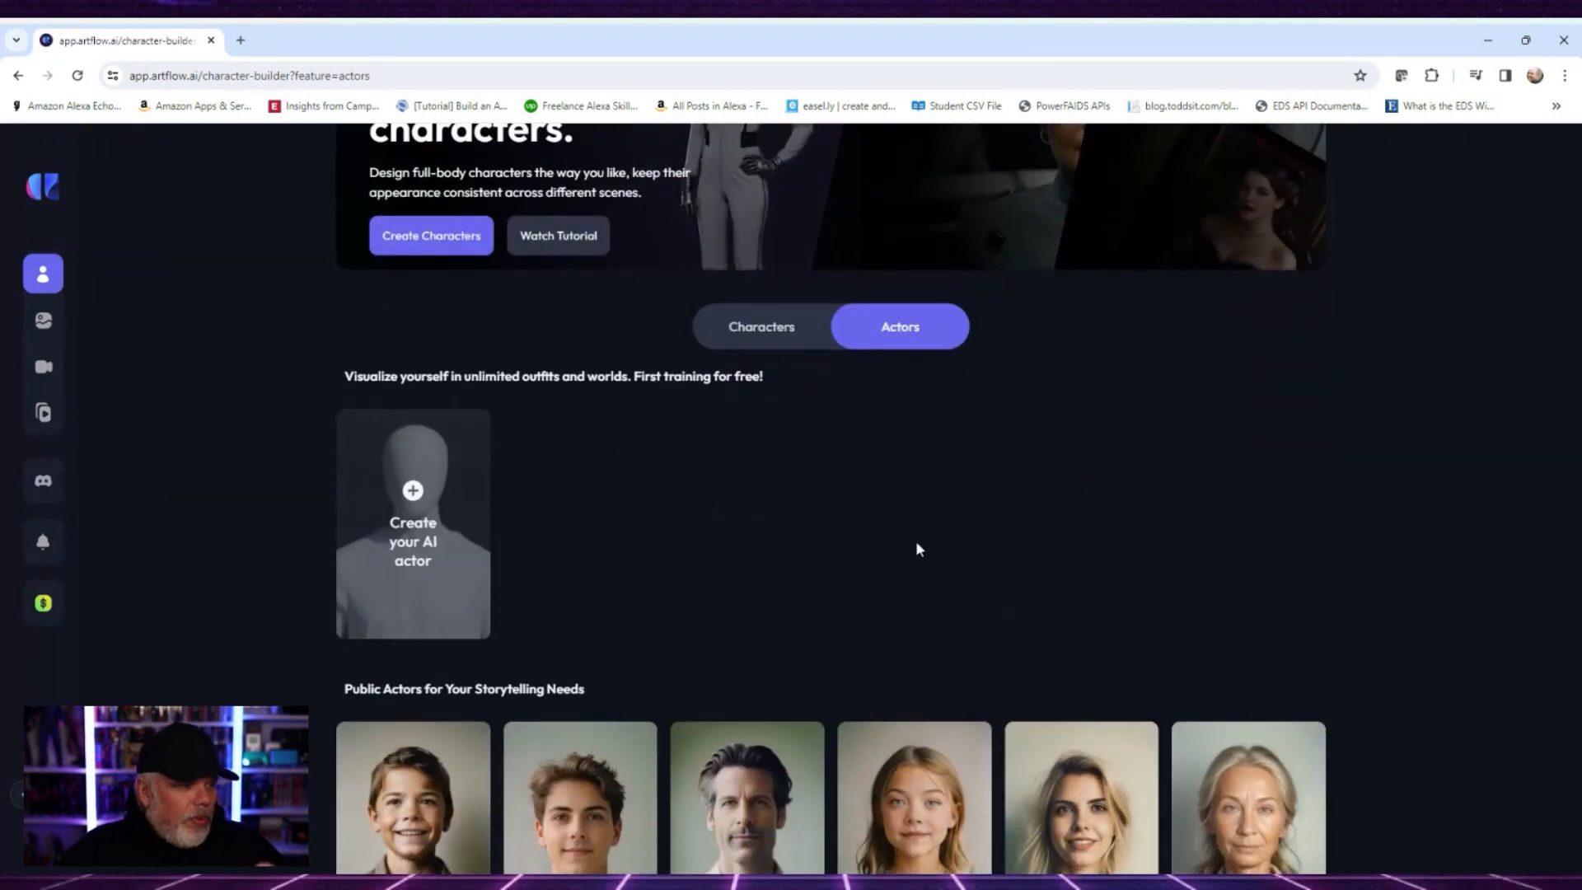
left_click(415, 490)
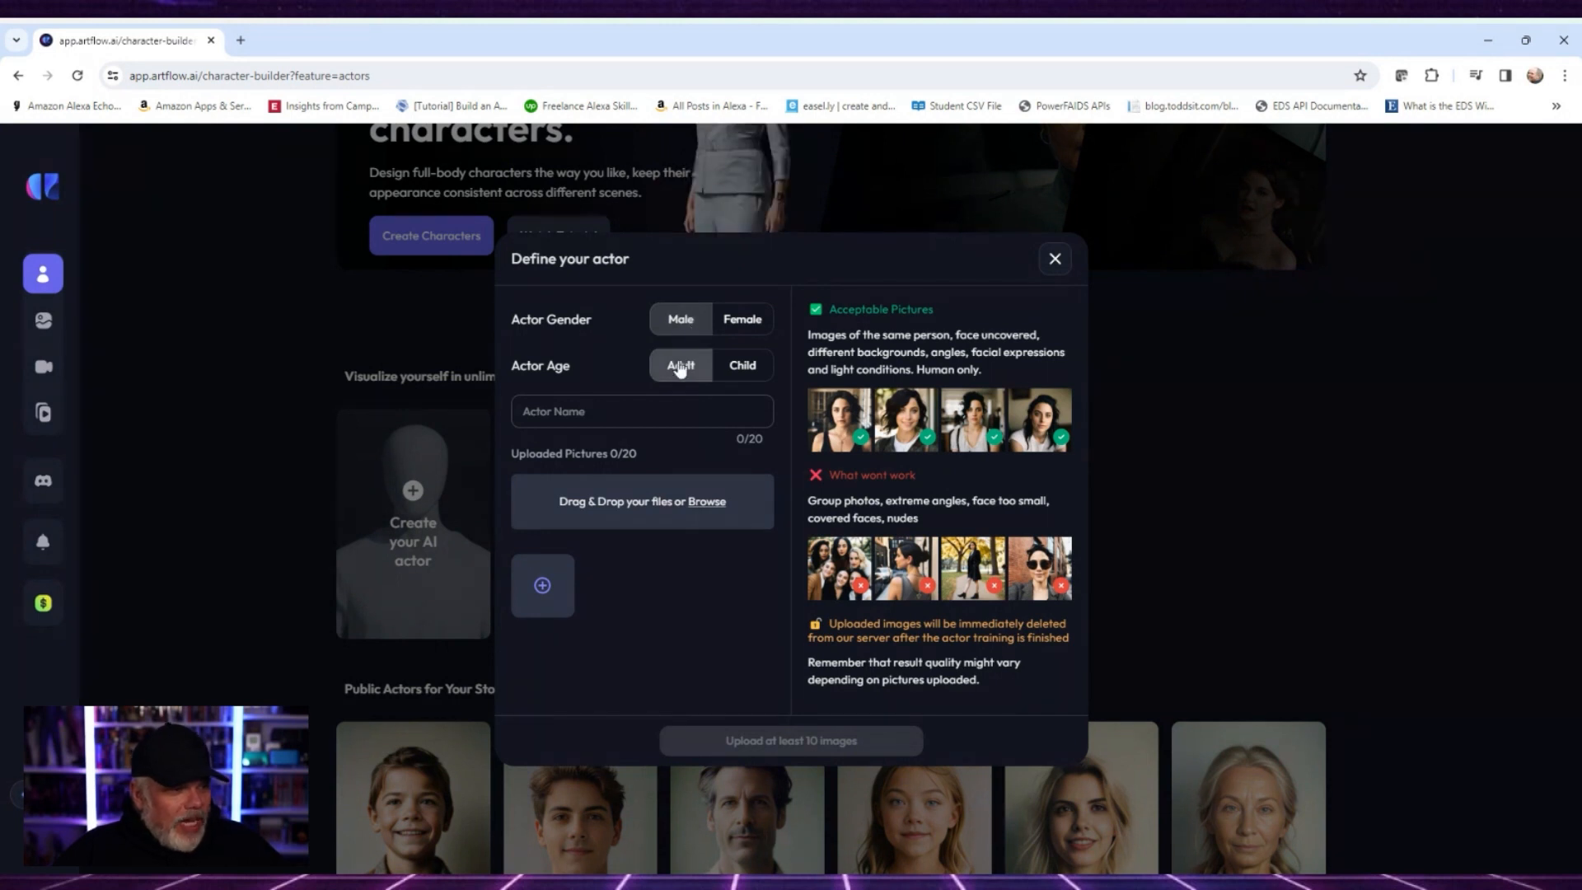
Enter the actor's name for the adult male actor, upload 20 face pictures, and review them.
left_click(630, 411)
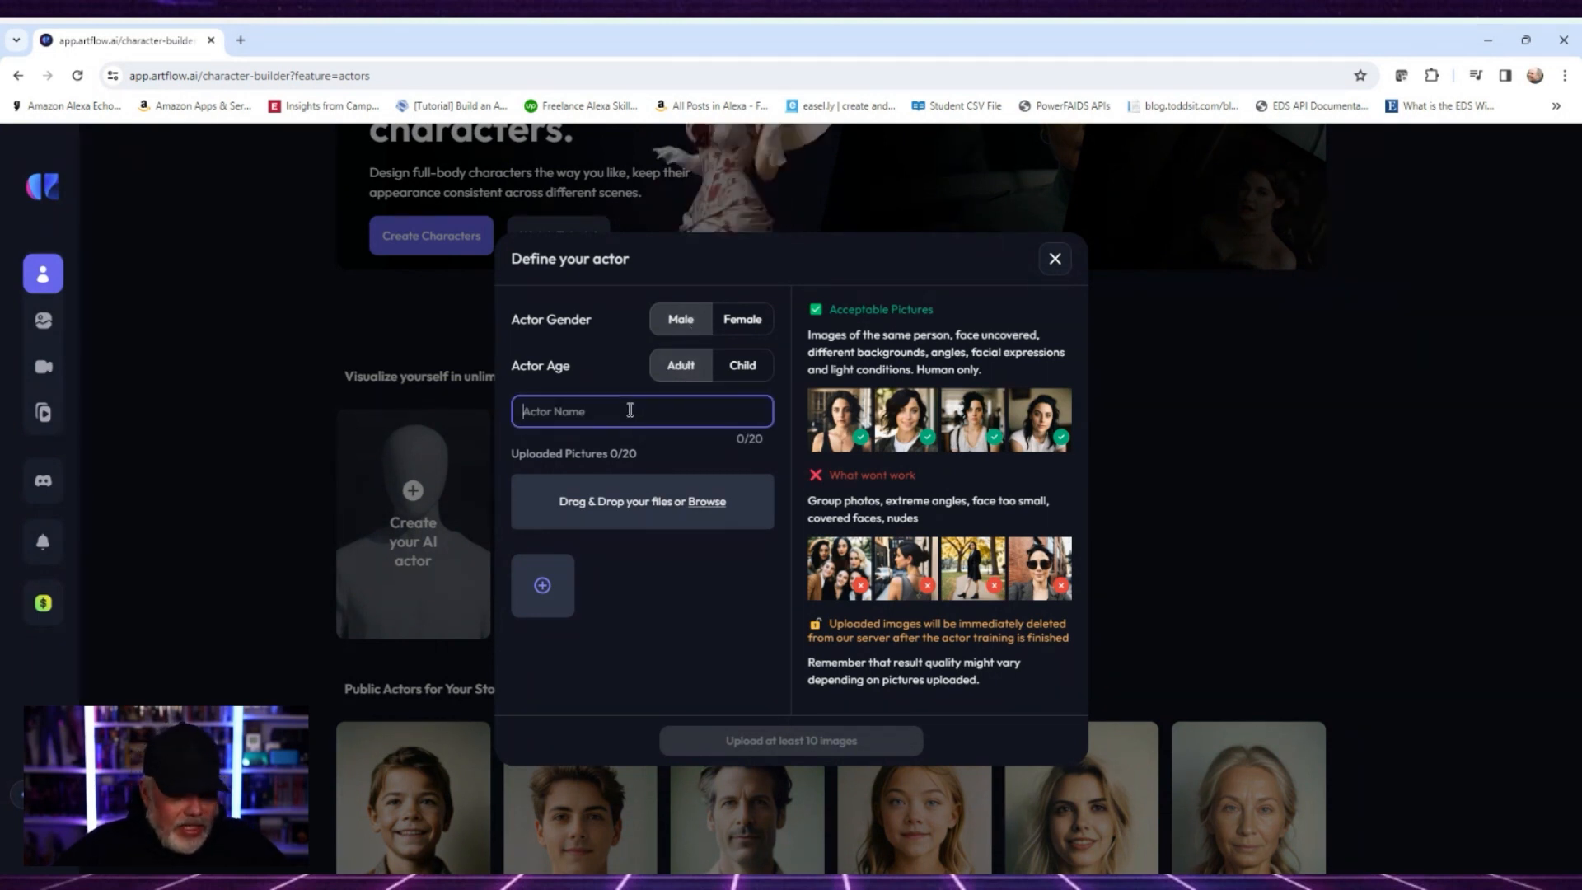
type("James")
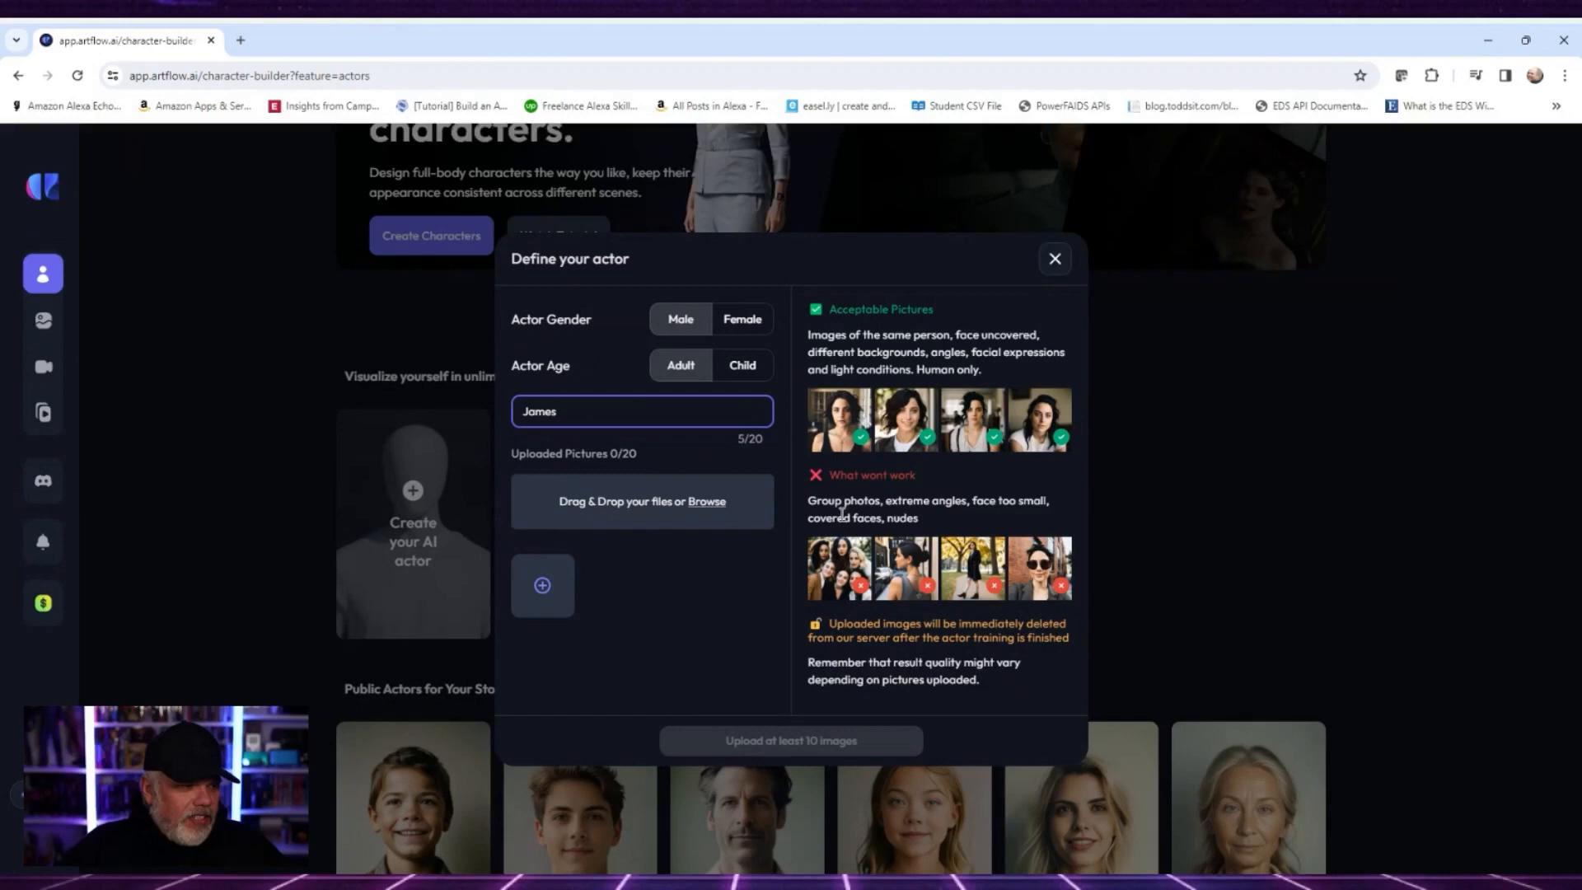
left_click(708, 504)
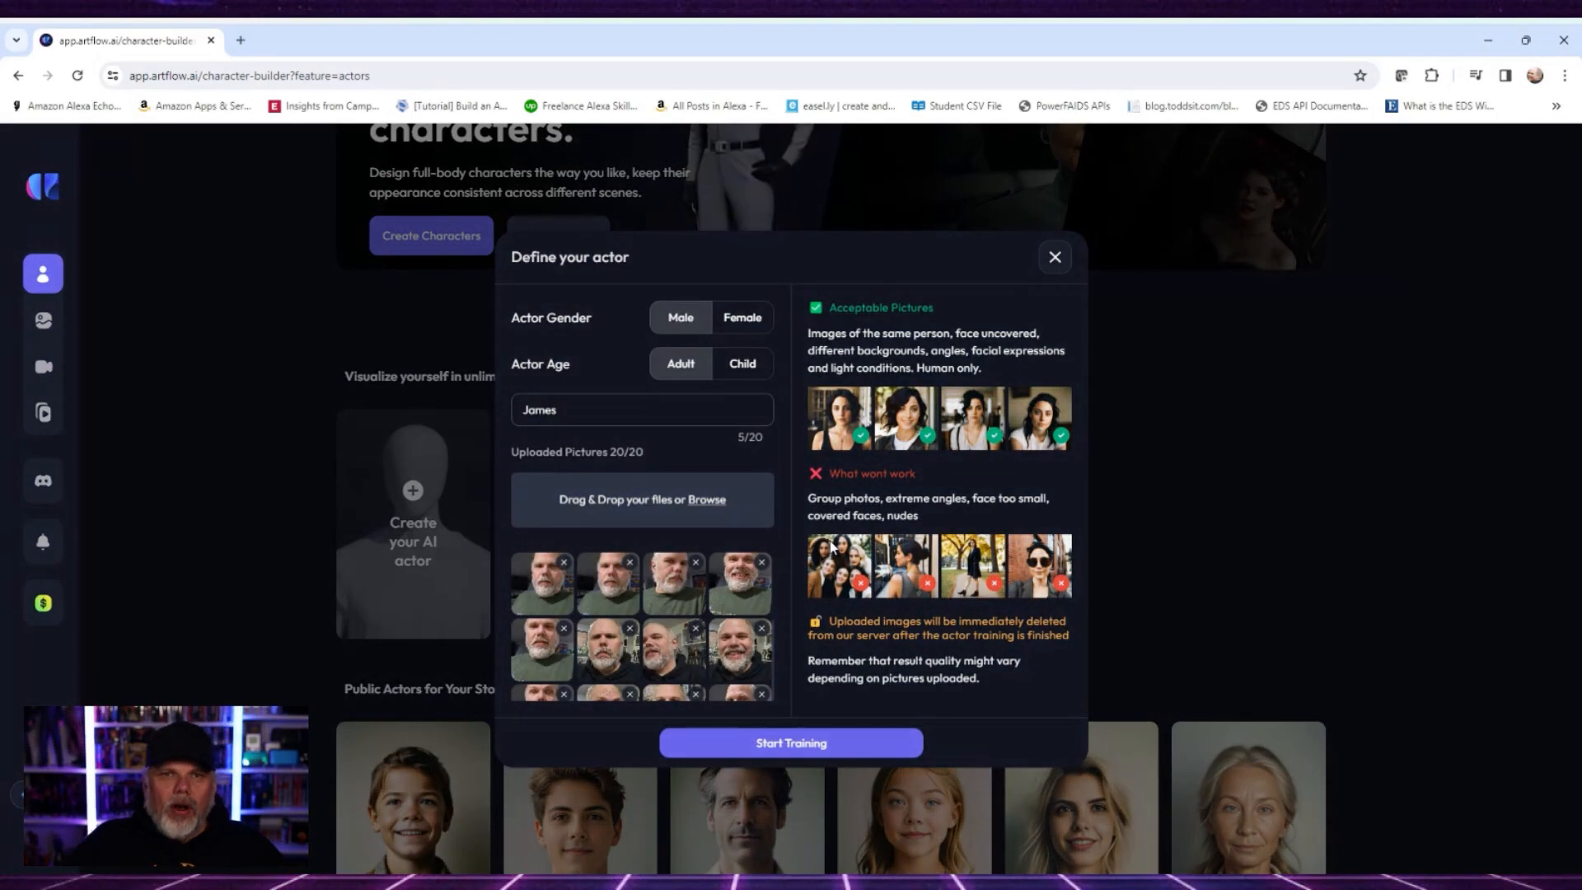
scroll(738, 591, "down", 1)
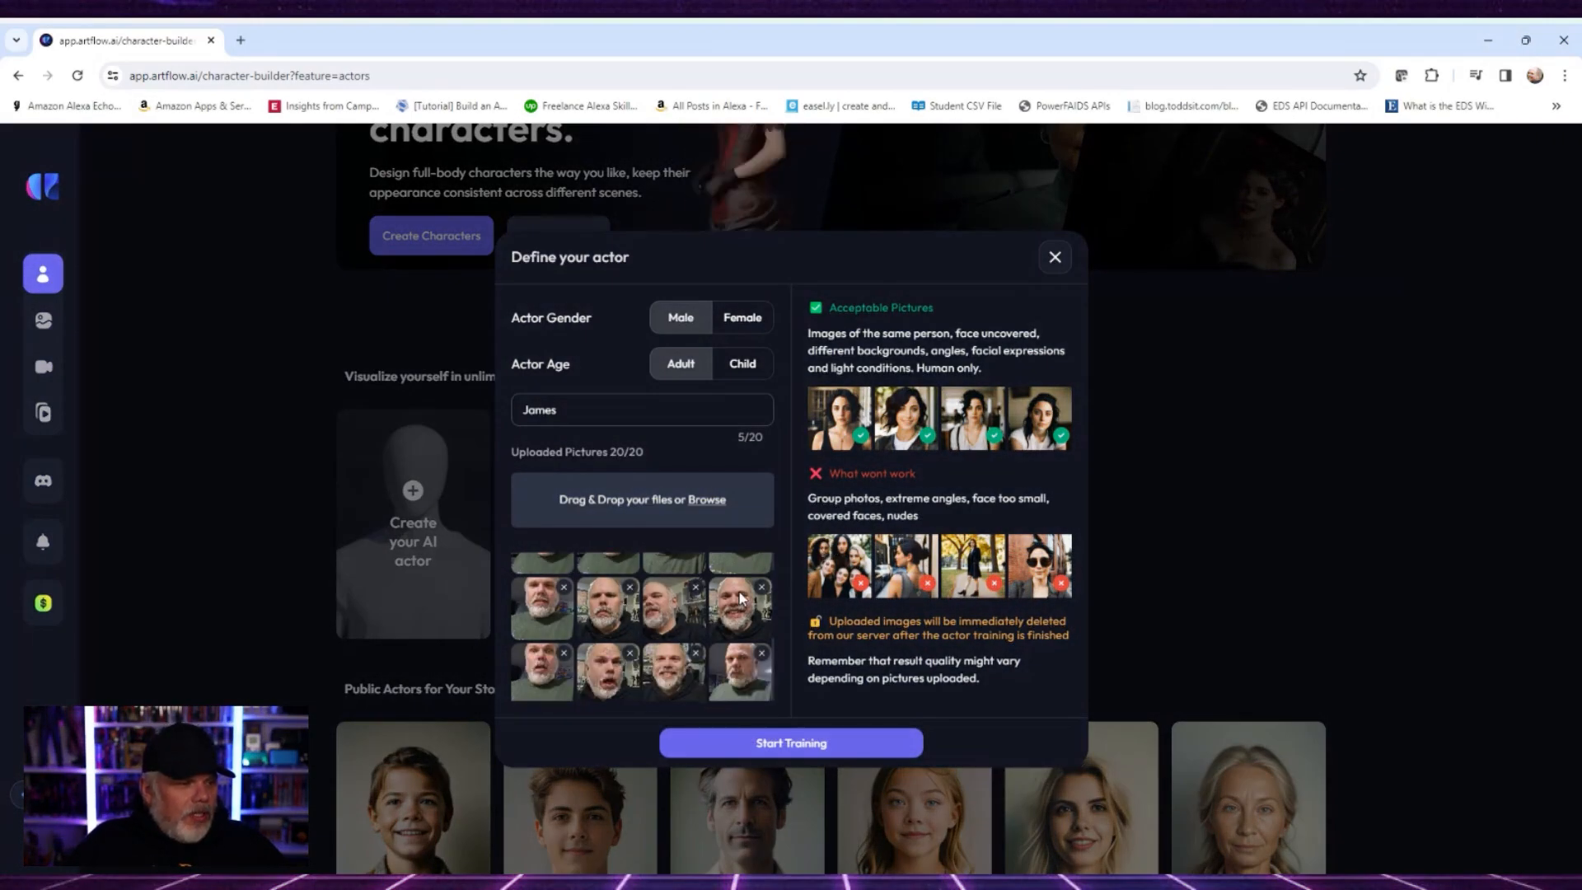
scroll(739, 591, "up", 1)
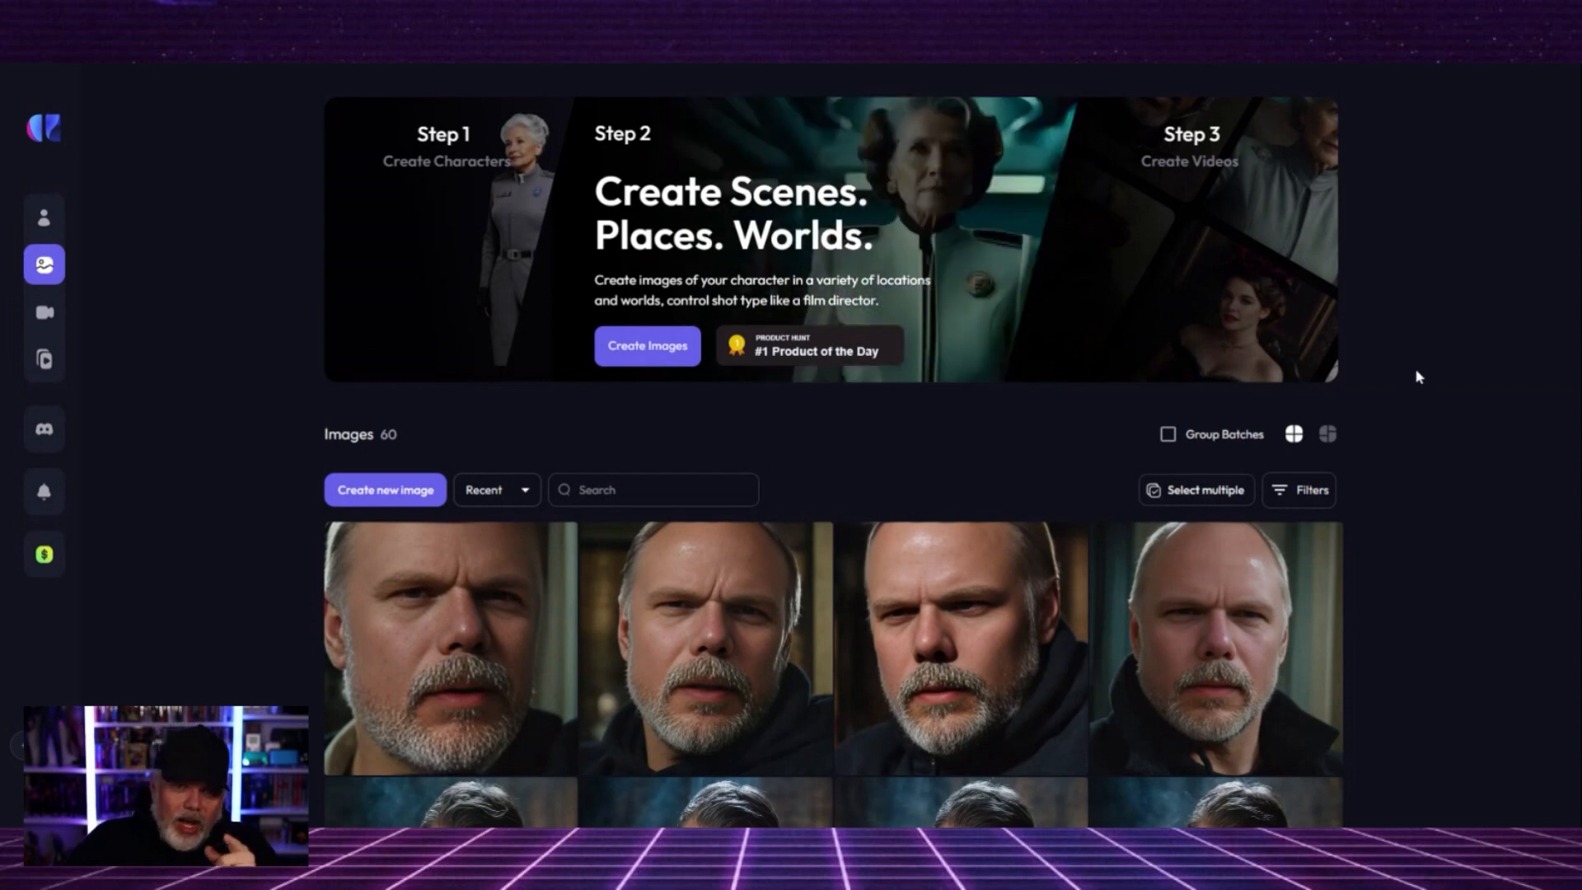
Start a new image and check the image type and aspect ratio options, keeping General and 3:2.
left_click(396, 493)
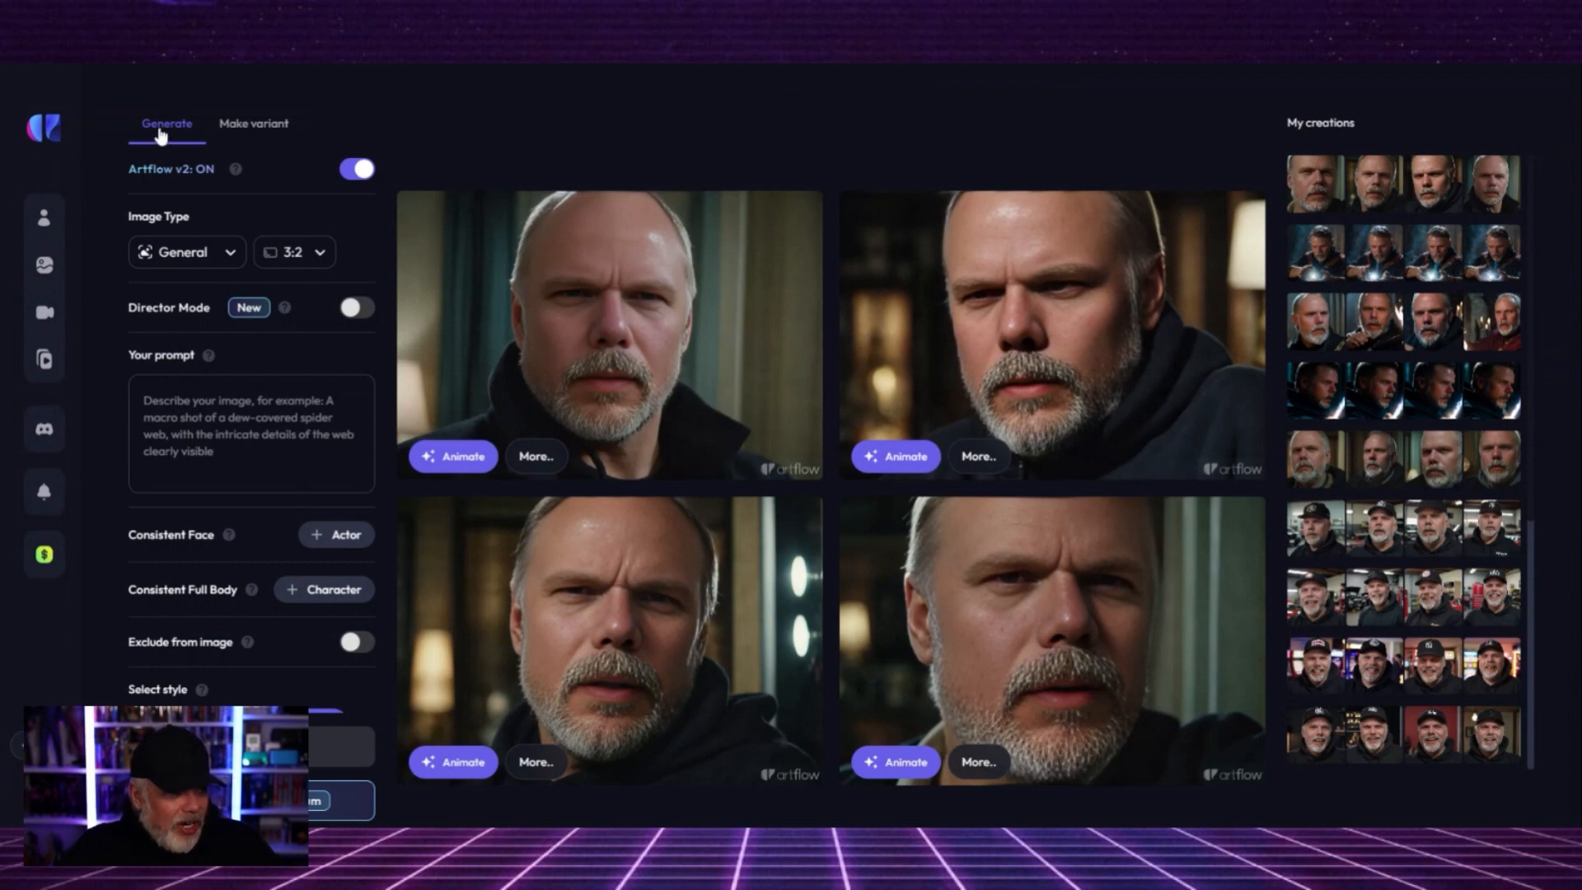
left_click(232, 255)
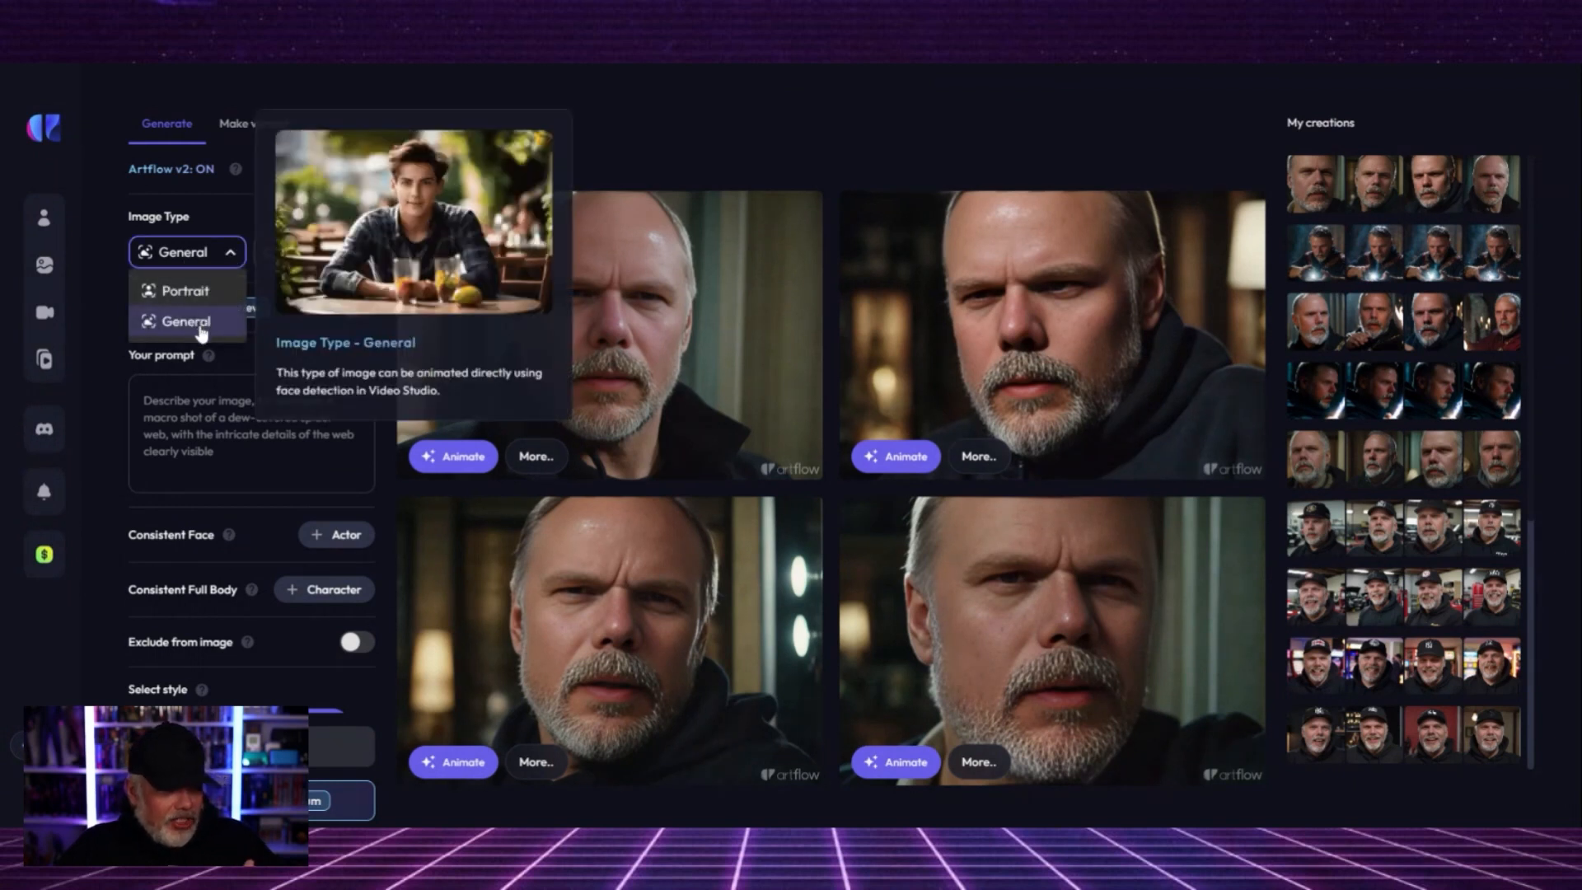
mouse_move(187, 295)
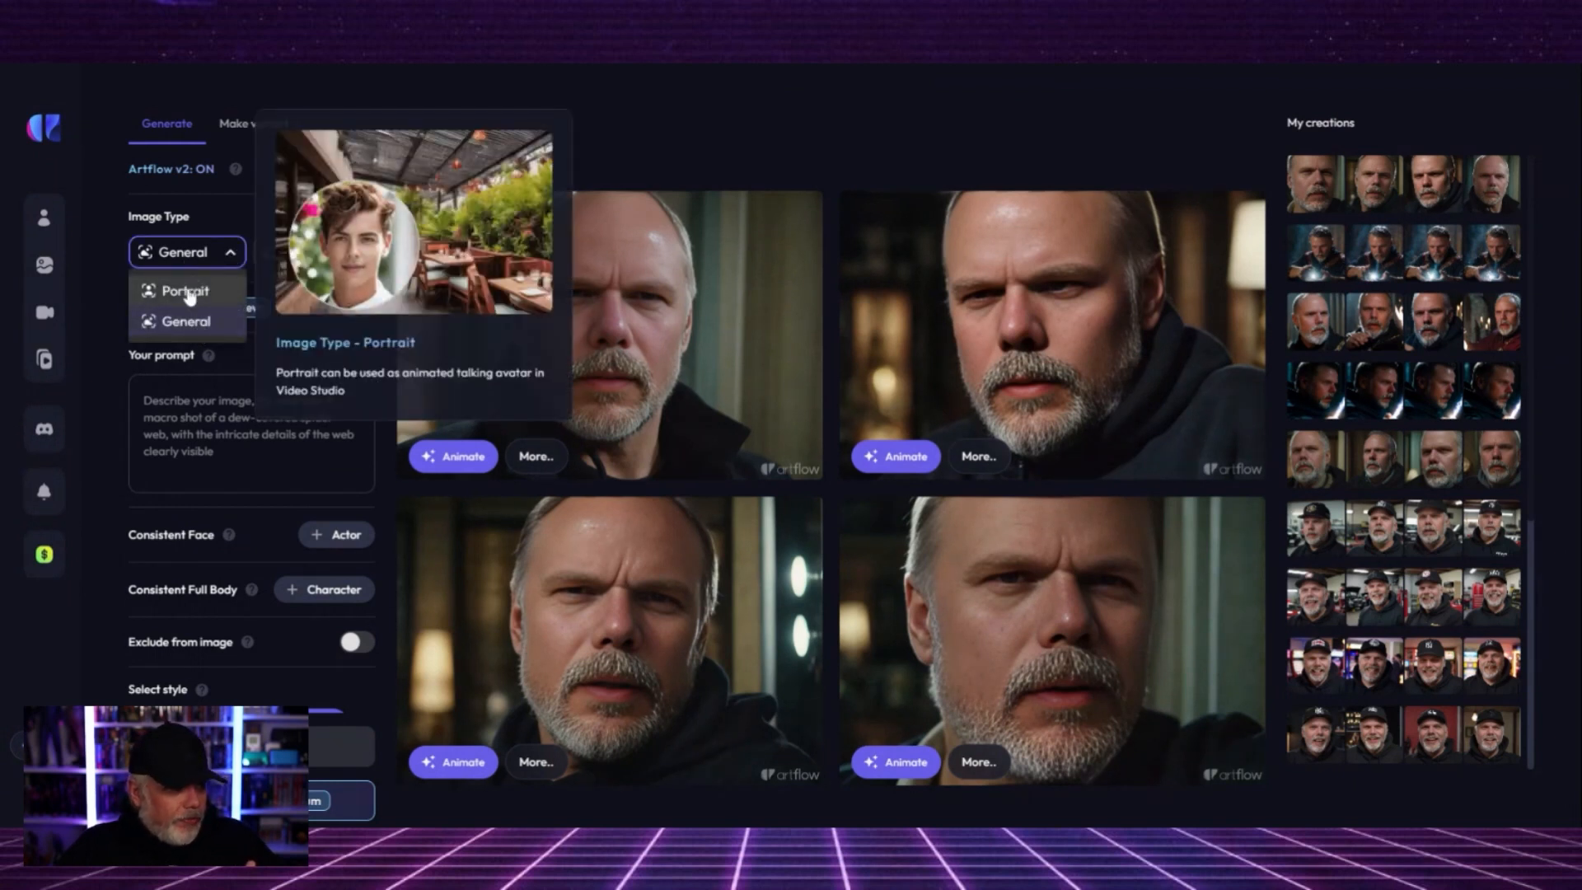
left_click(313, 262)
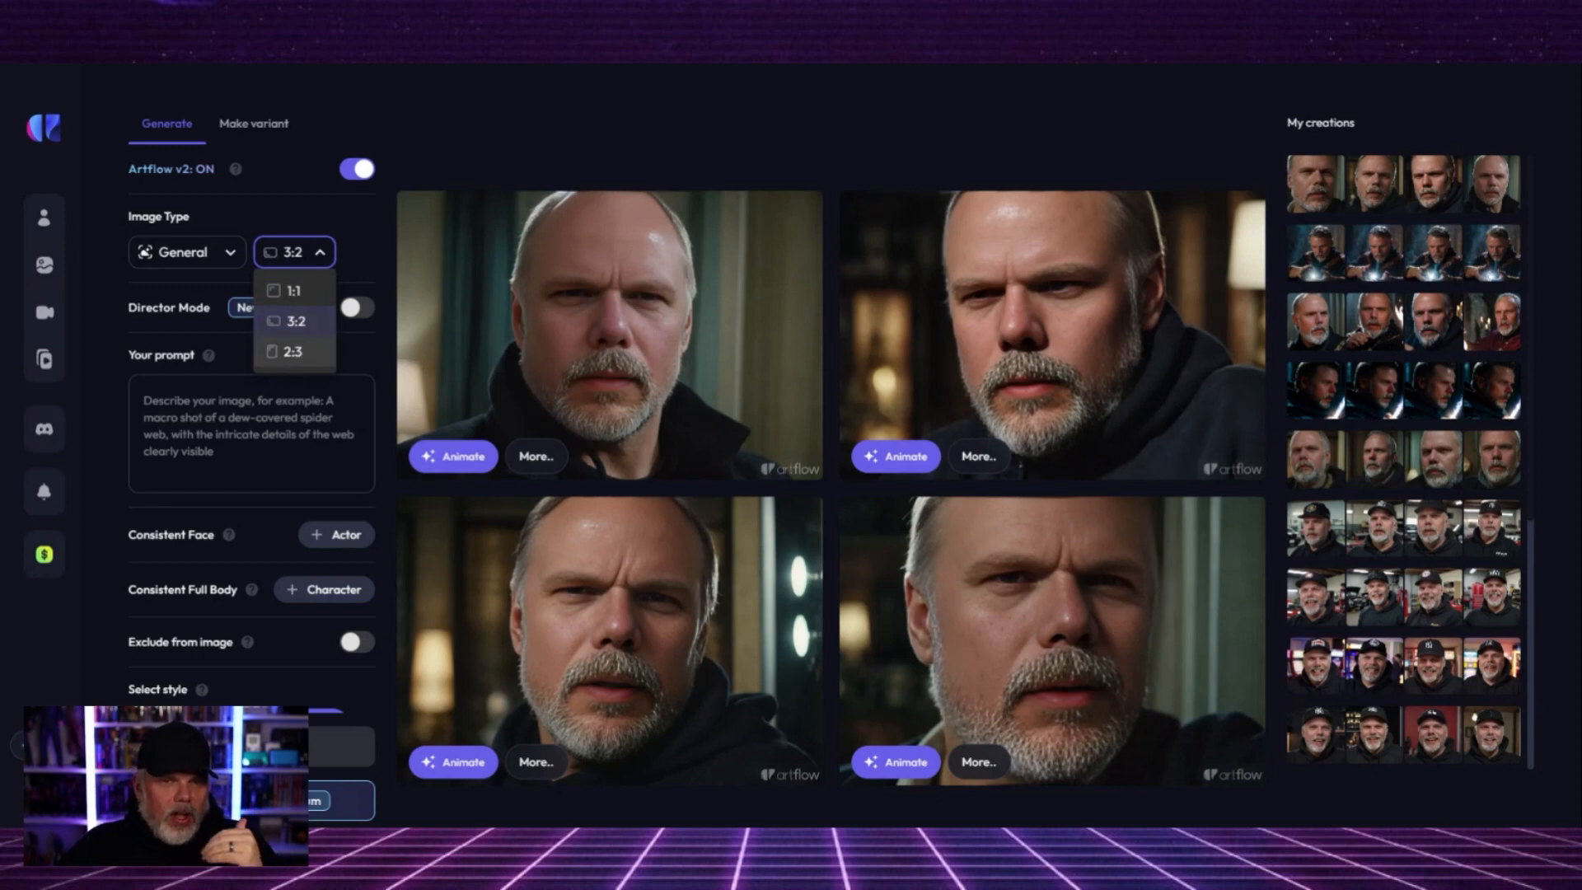
left_click(249, 409)
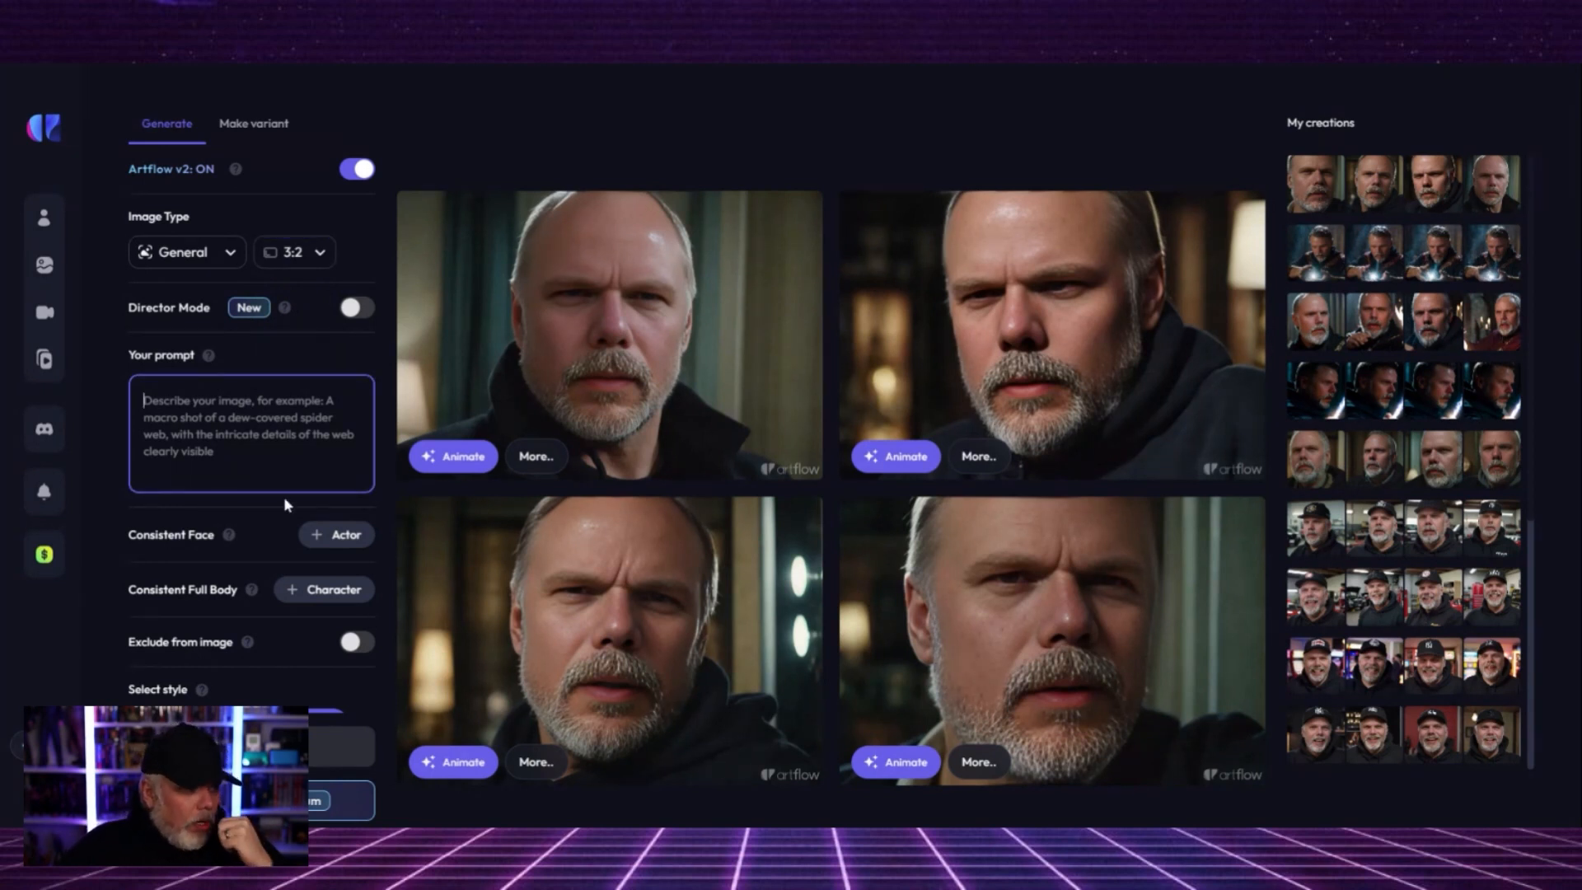
Add the custom-trained actor as the consistent face and continue the prompt with "wearing a black hoodie and baseball cap. short gray beard.".
left_click(336, 536)
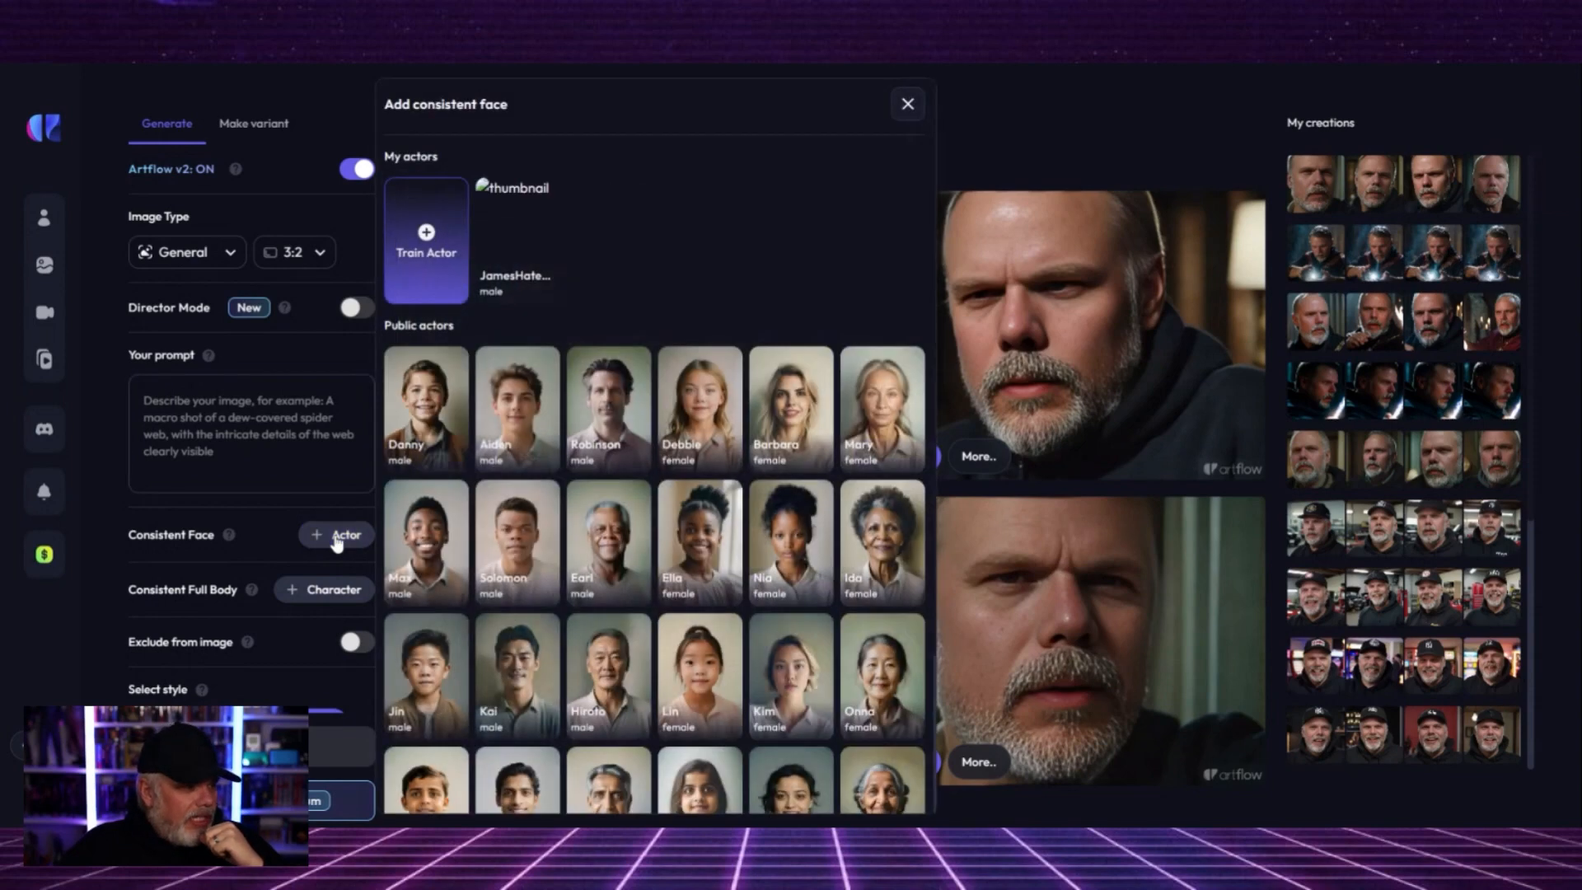
left_click(517, 249)
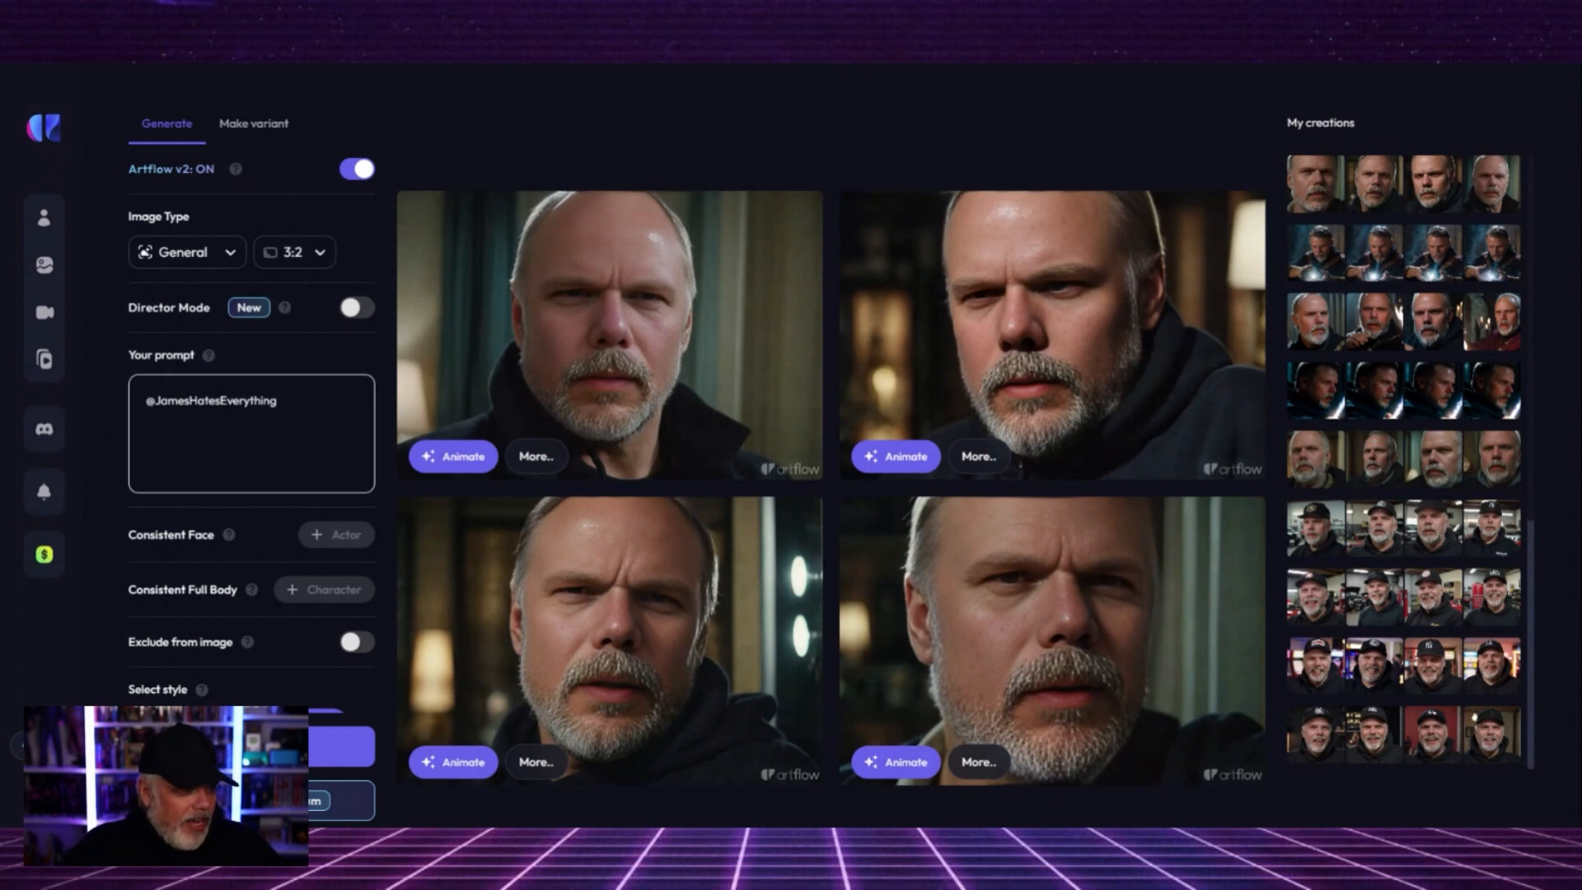
left_click(280, 401)
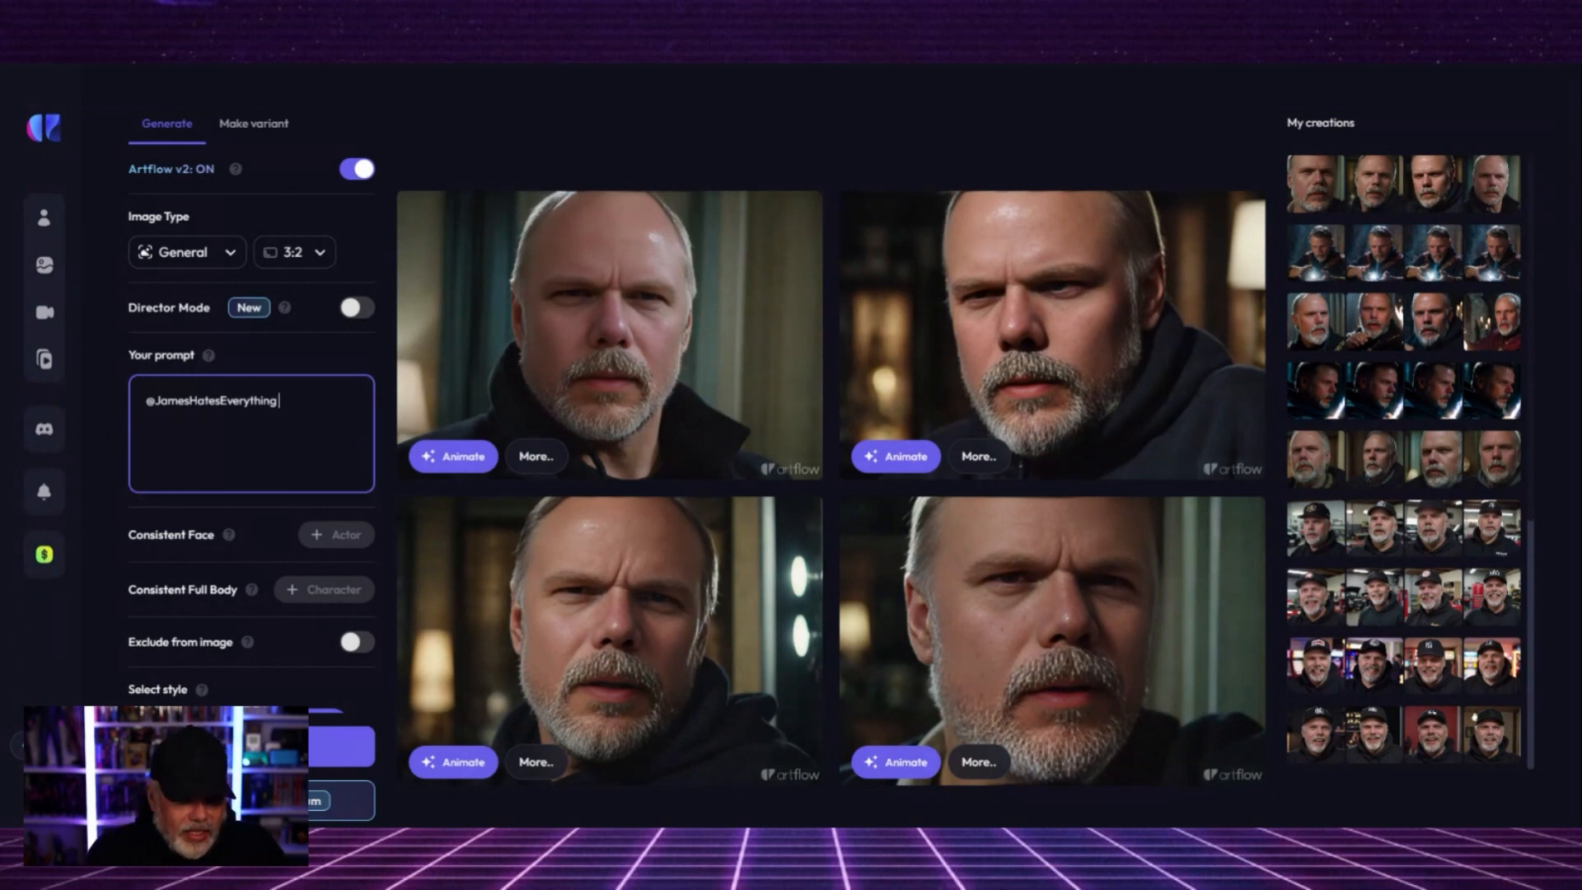
type("wearing")
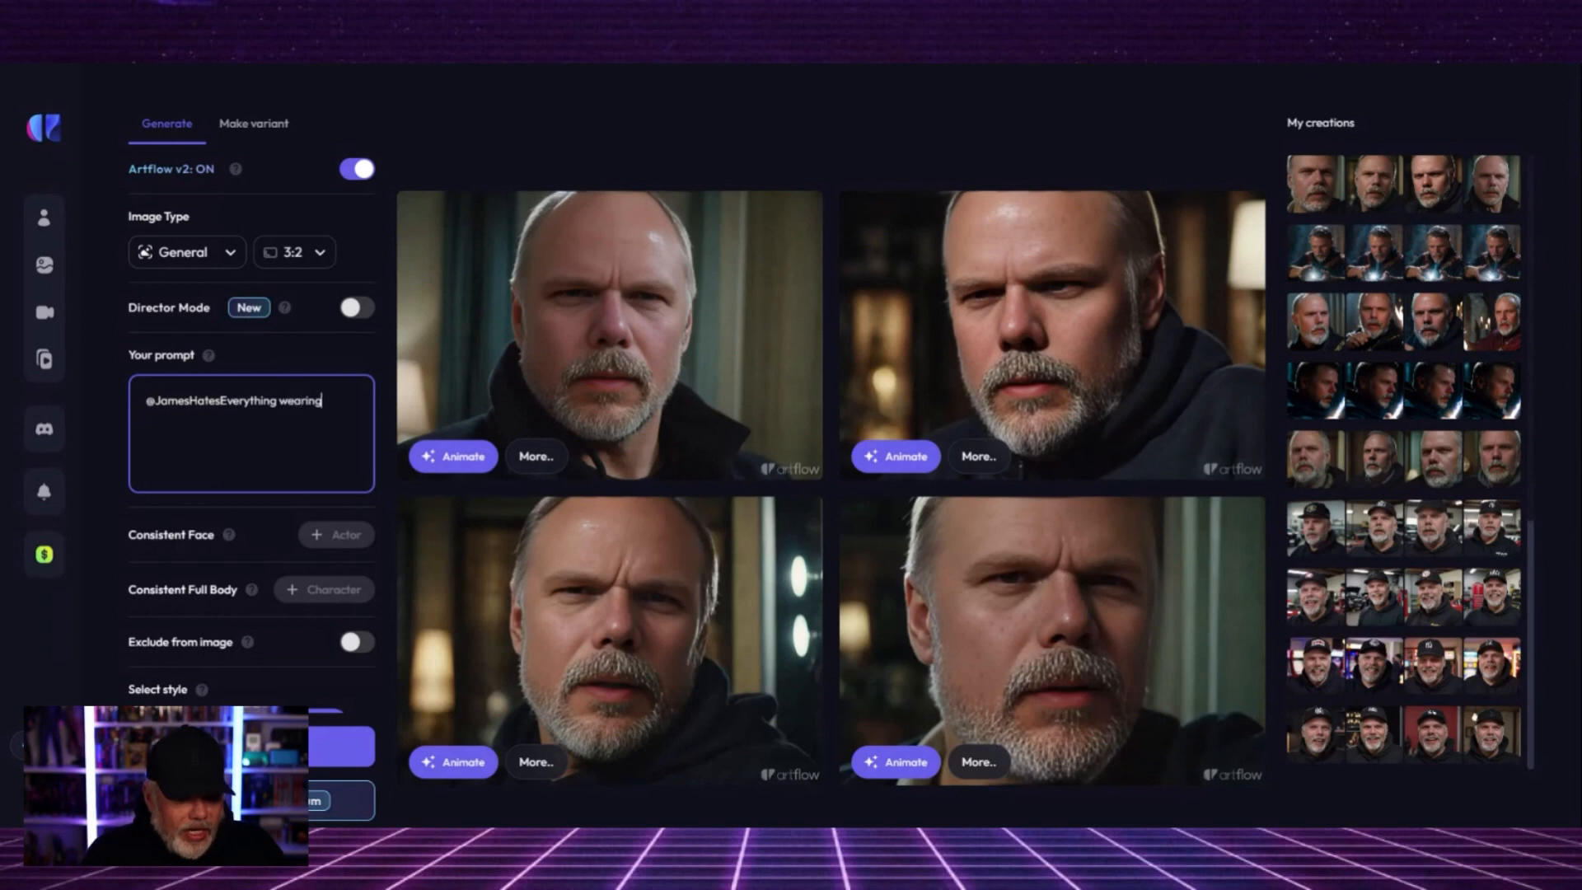
type(" a bl")
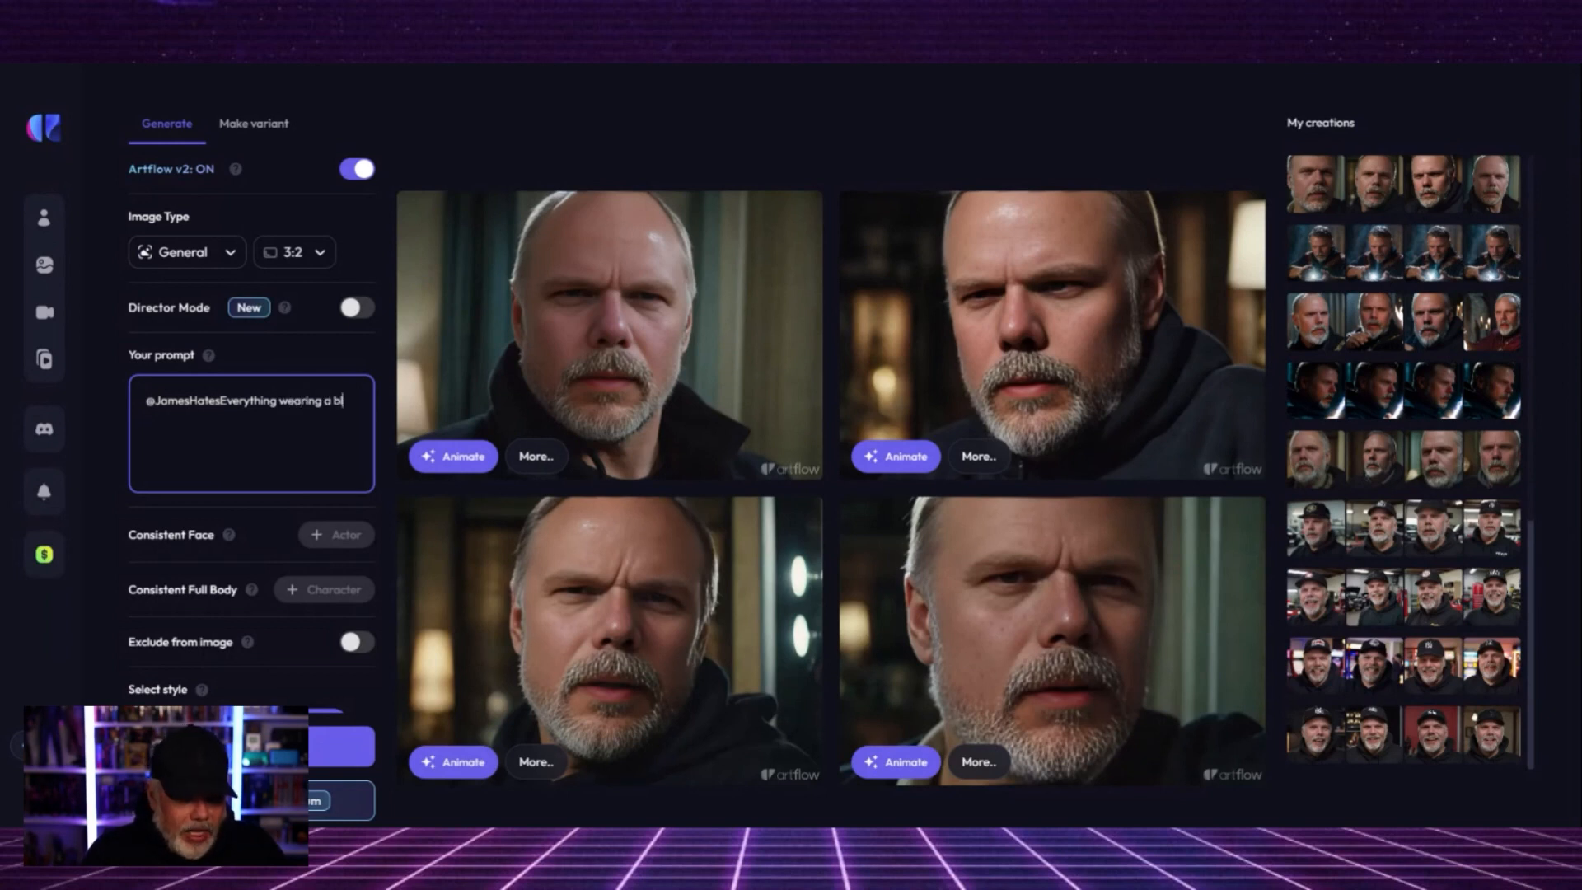
type("ack hoo")
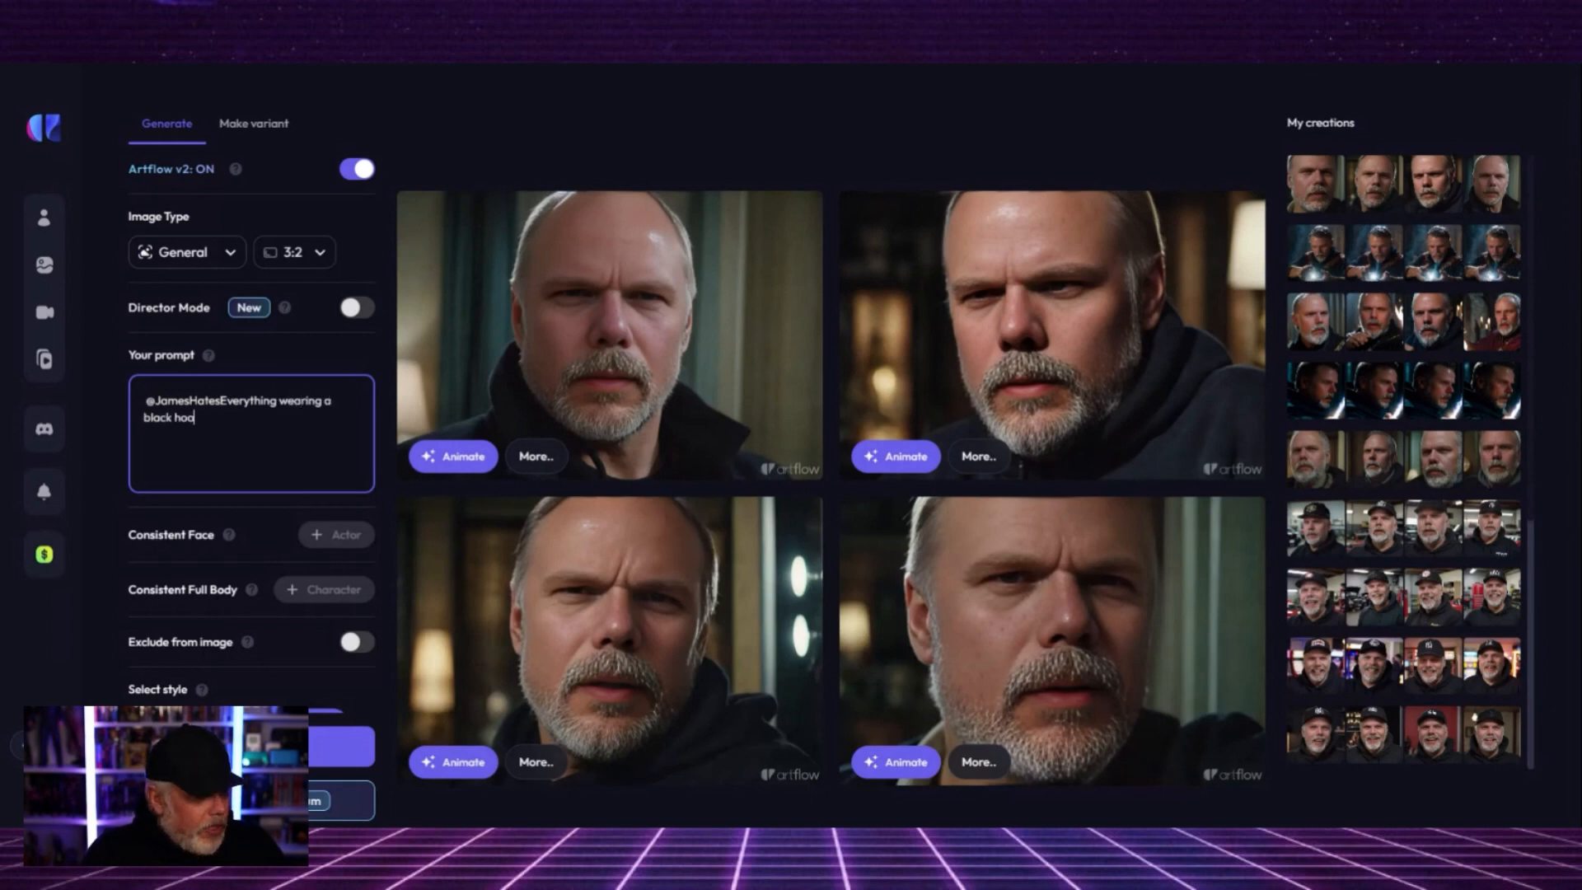
type("die and basebal")
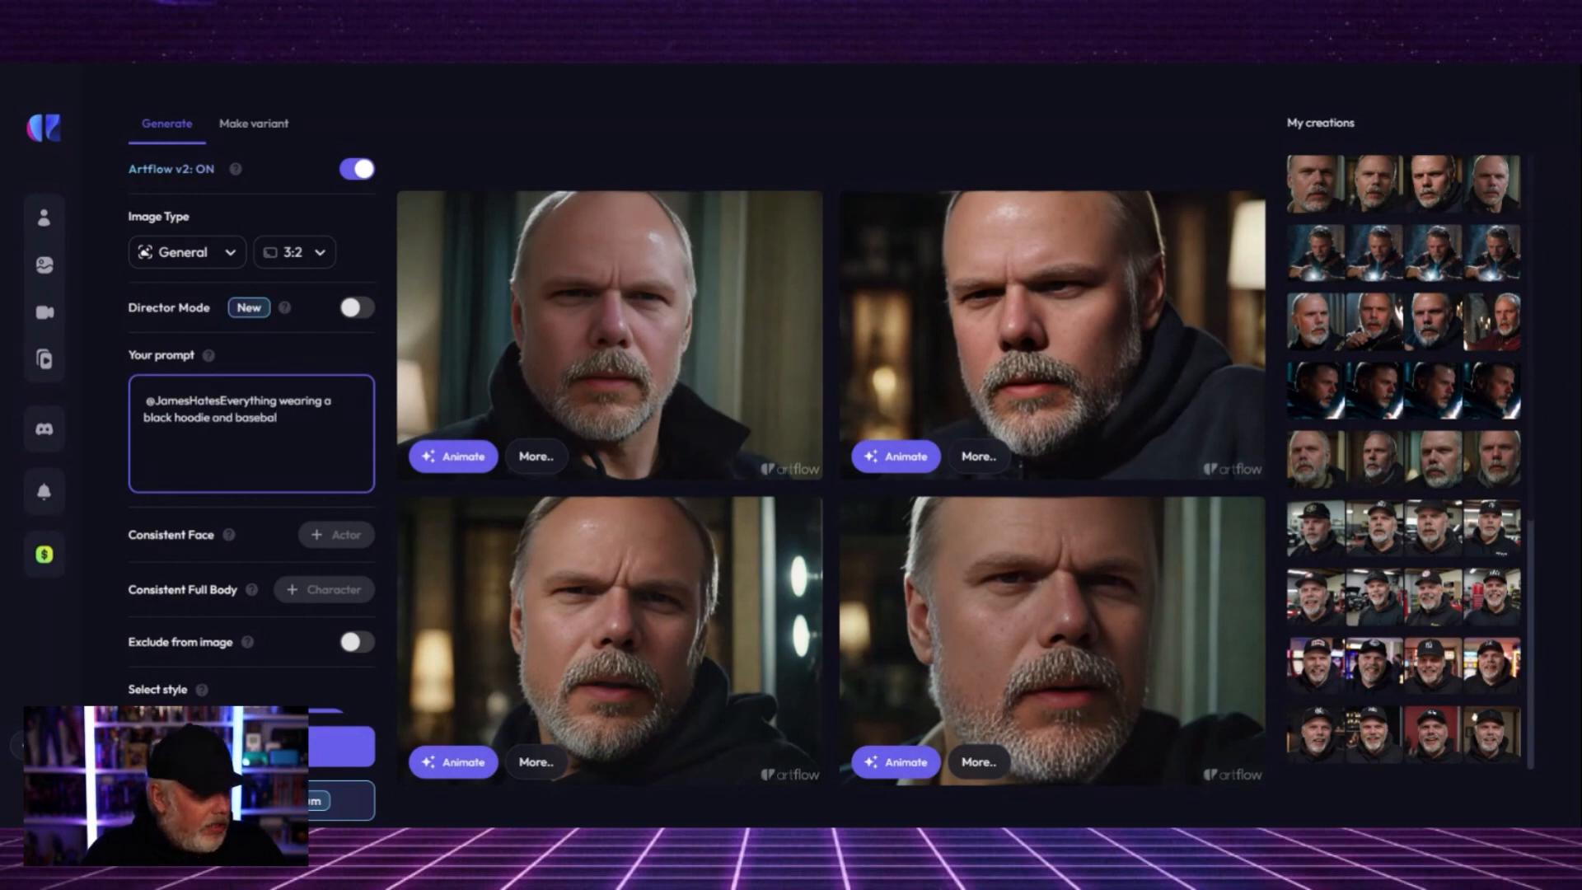
type("l cap. ")
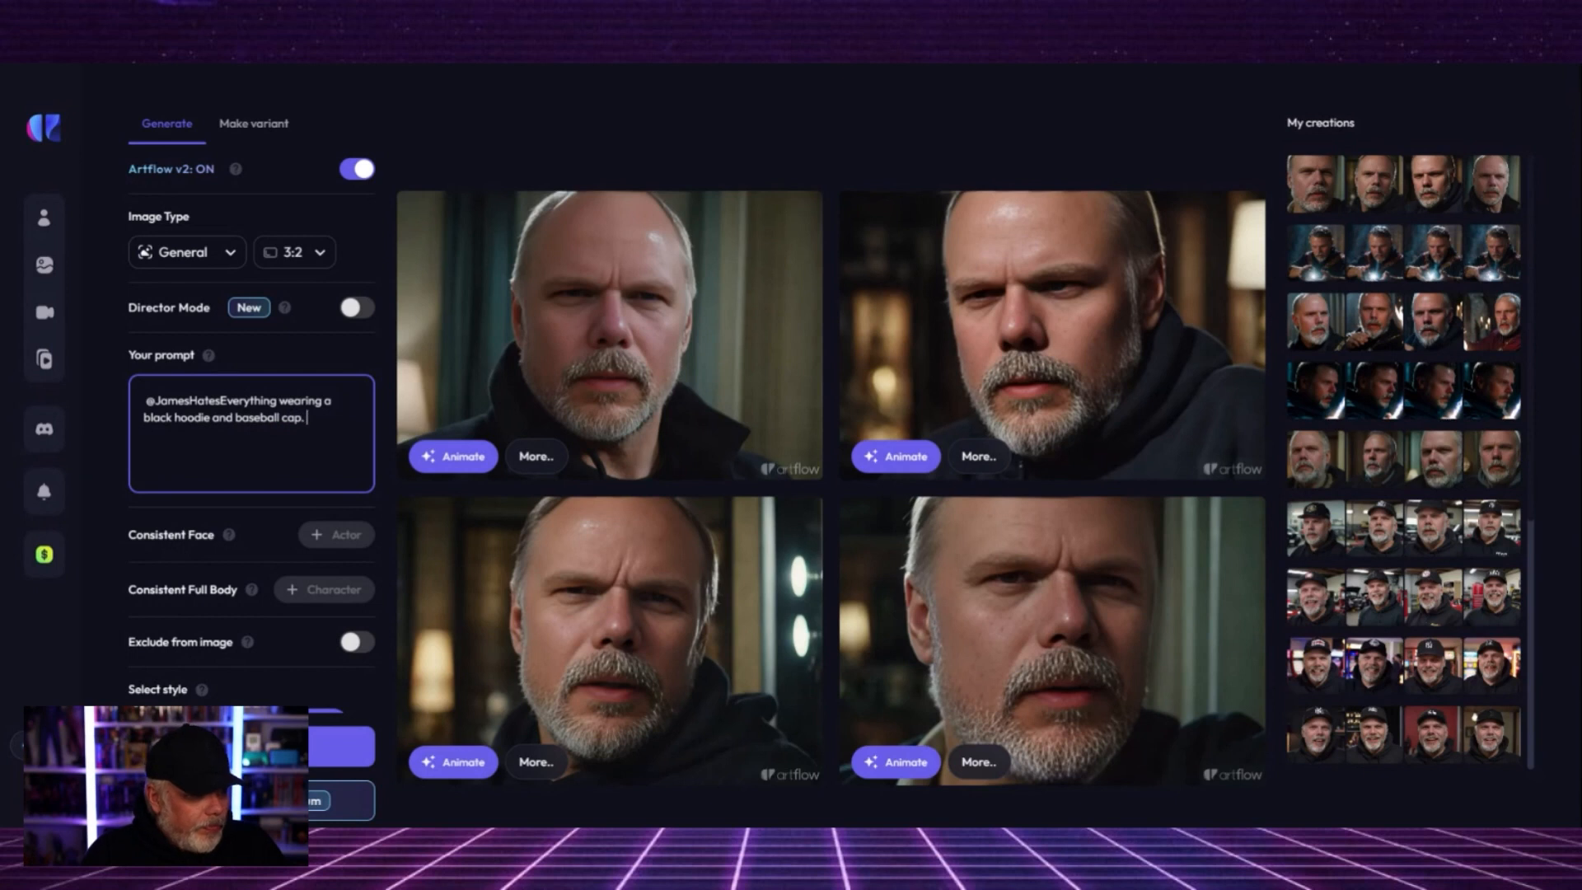
type("s")
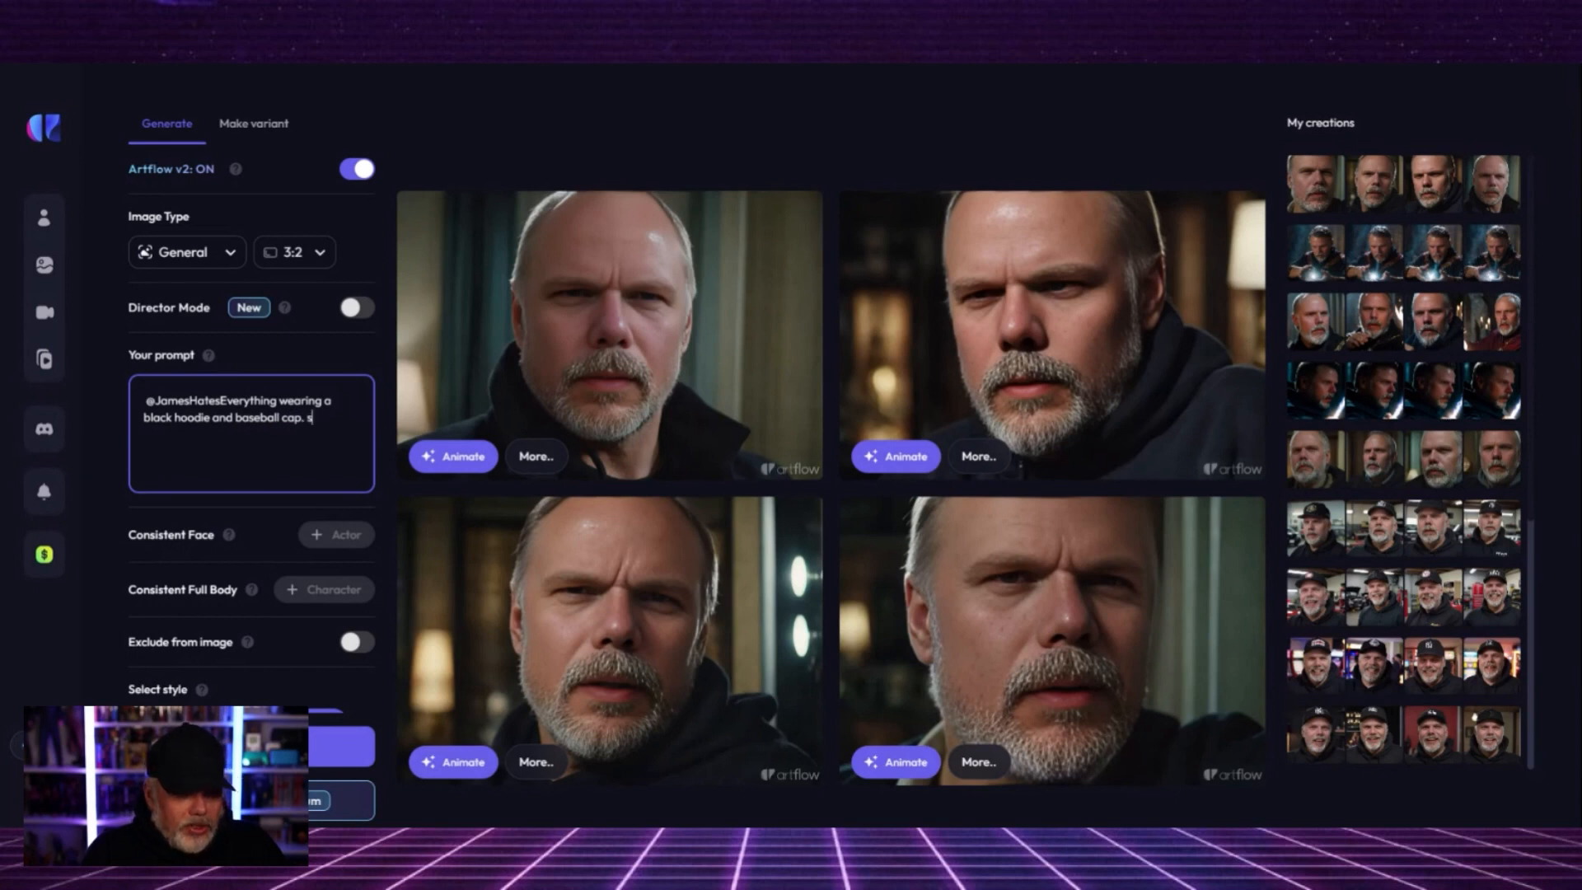
type("hort gray beard.")
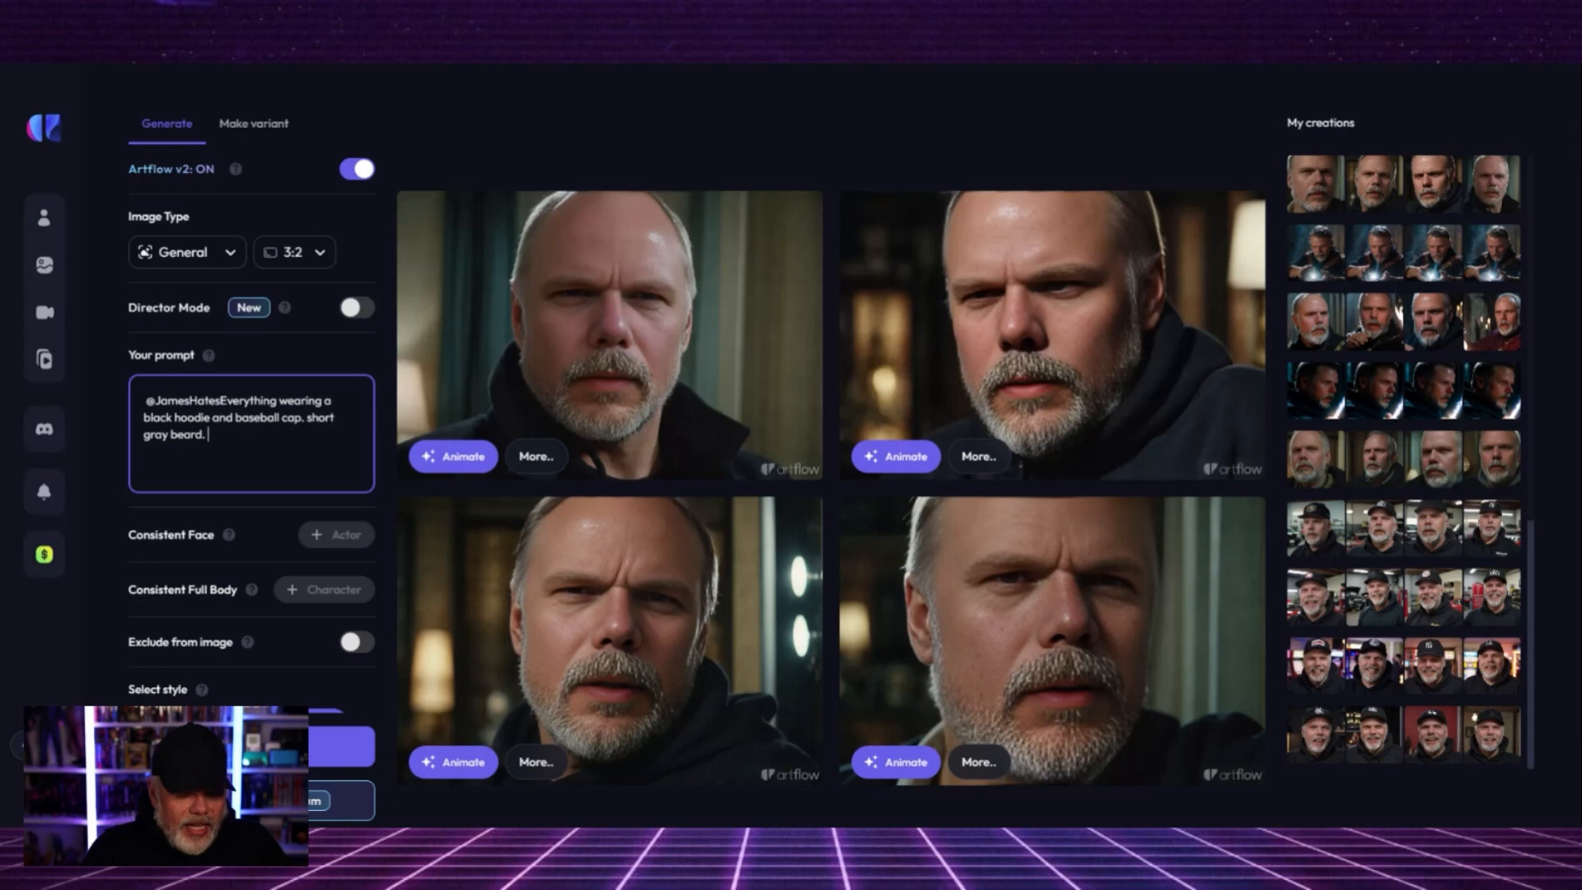
Extend the prompt with the setting and light: "in the woods, lots of trees and foliage. golden hour. dynamic lighting.".
type("in the ")
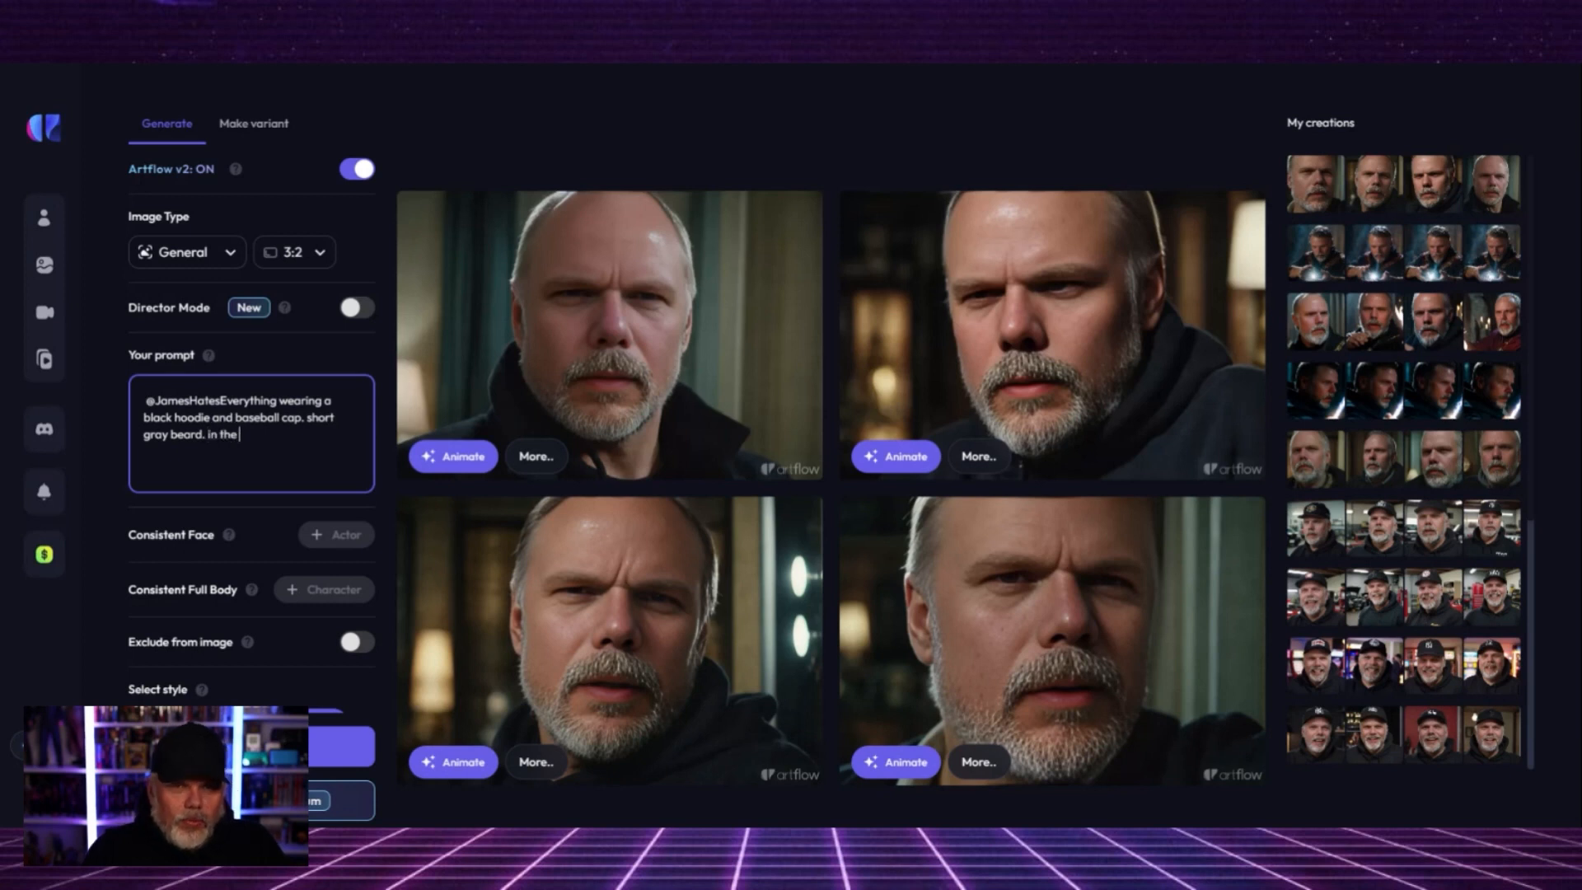
type("woods")
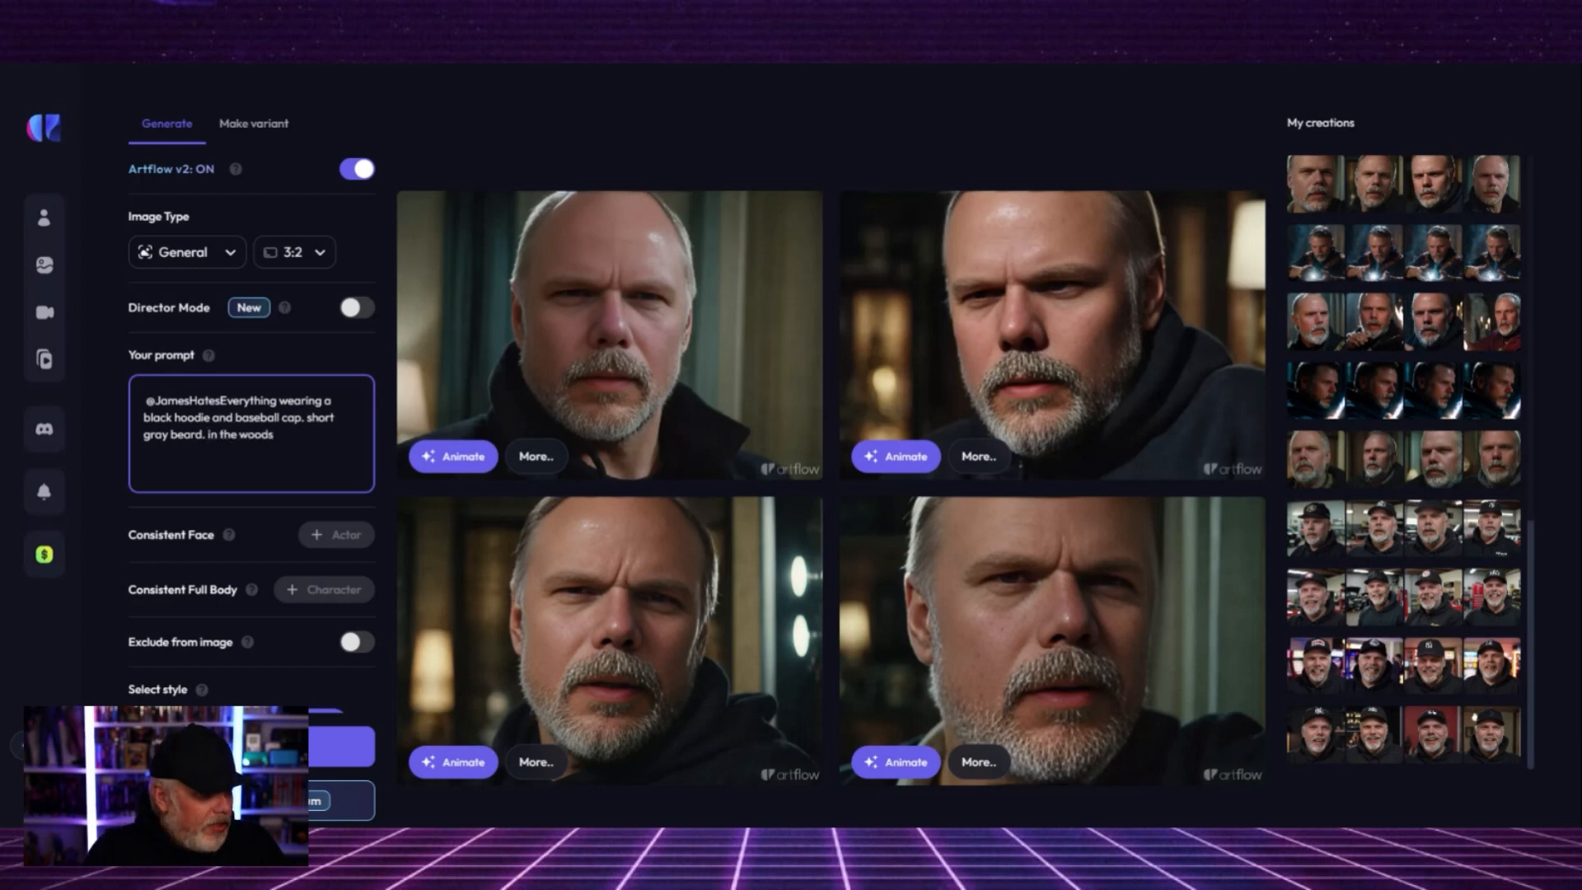
type(",")
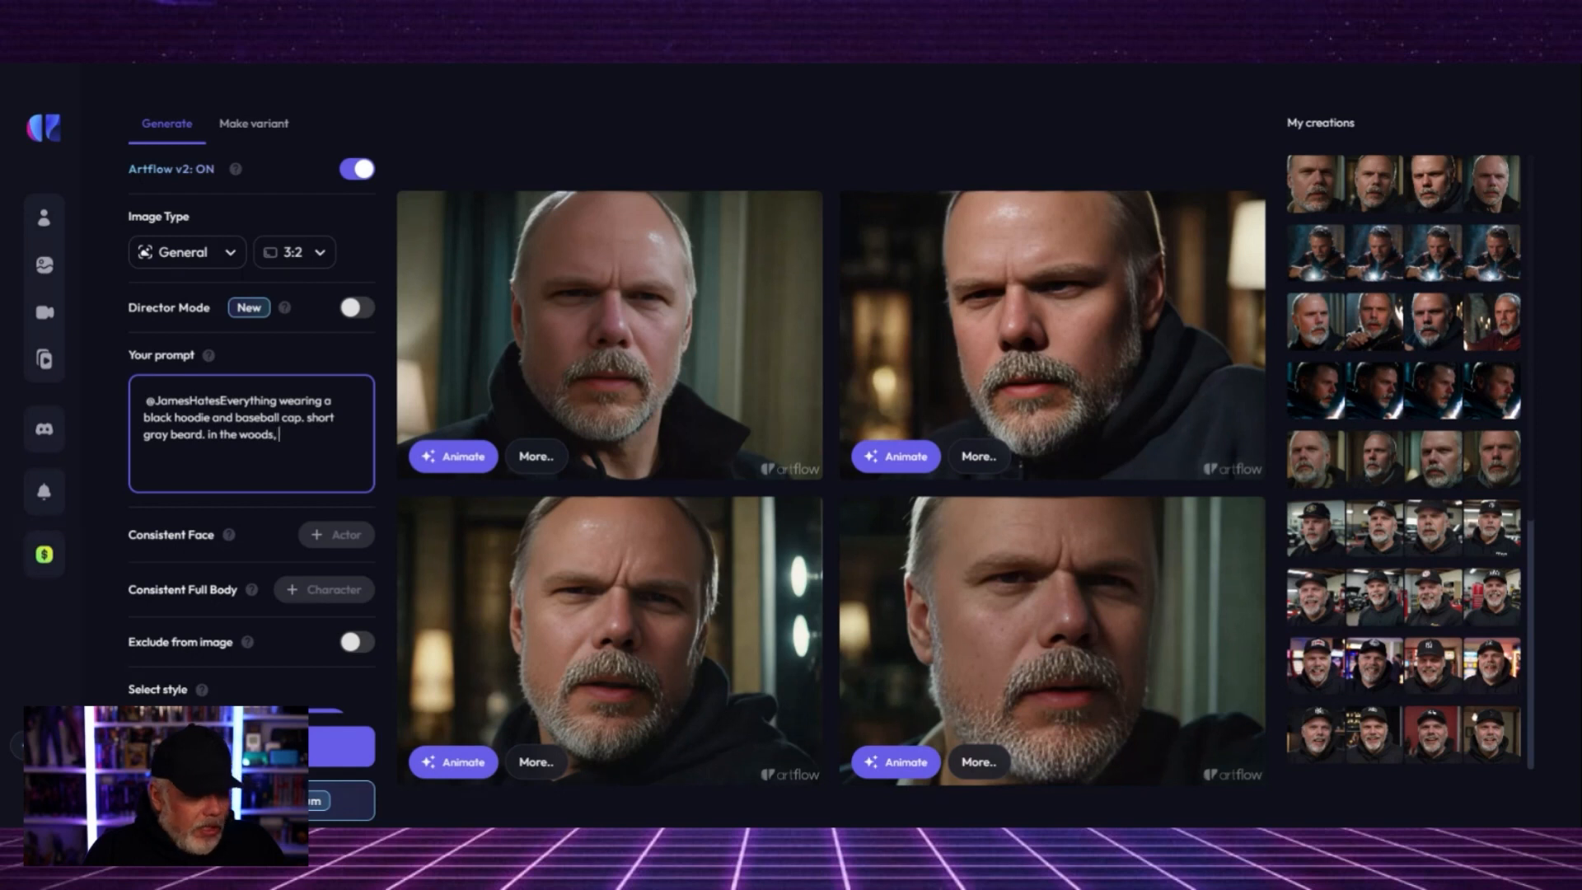
type(" lots")
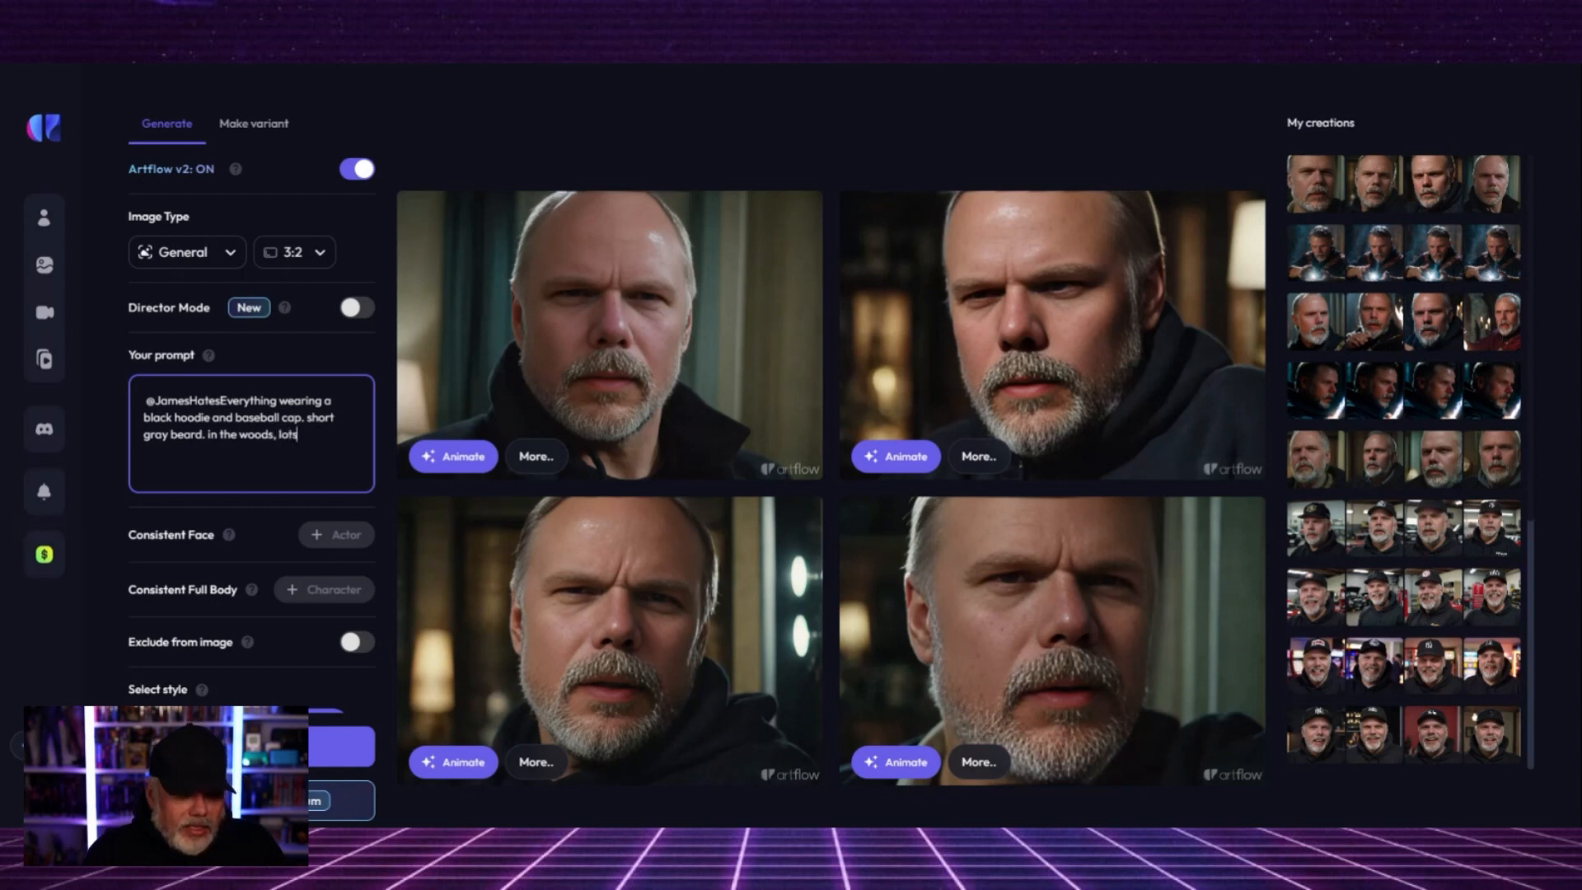
type(" of trees a")
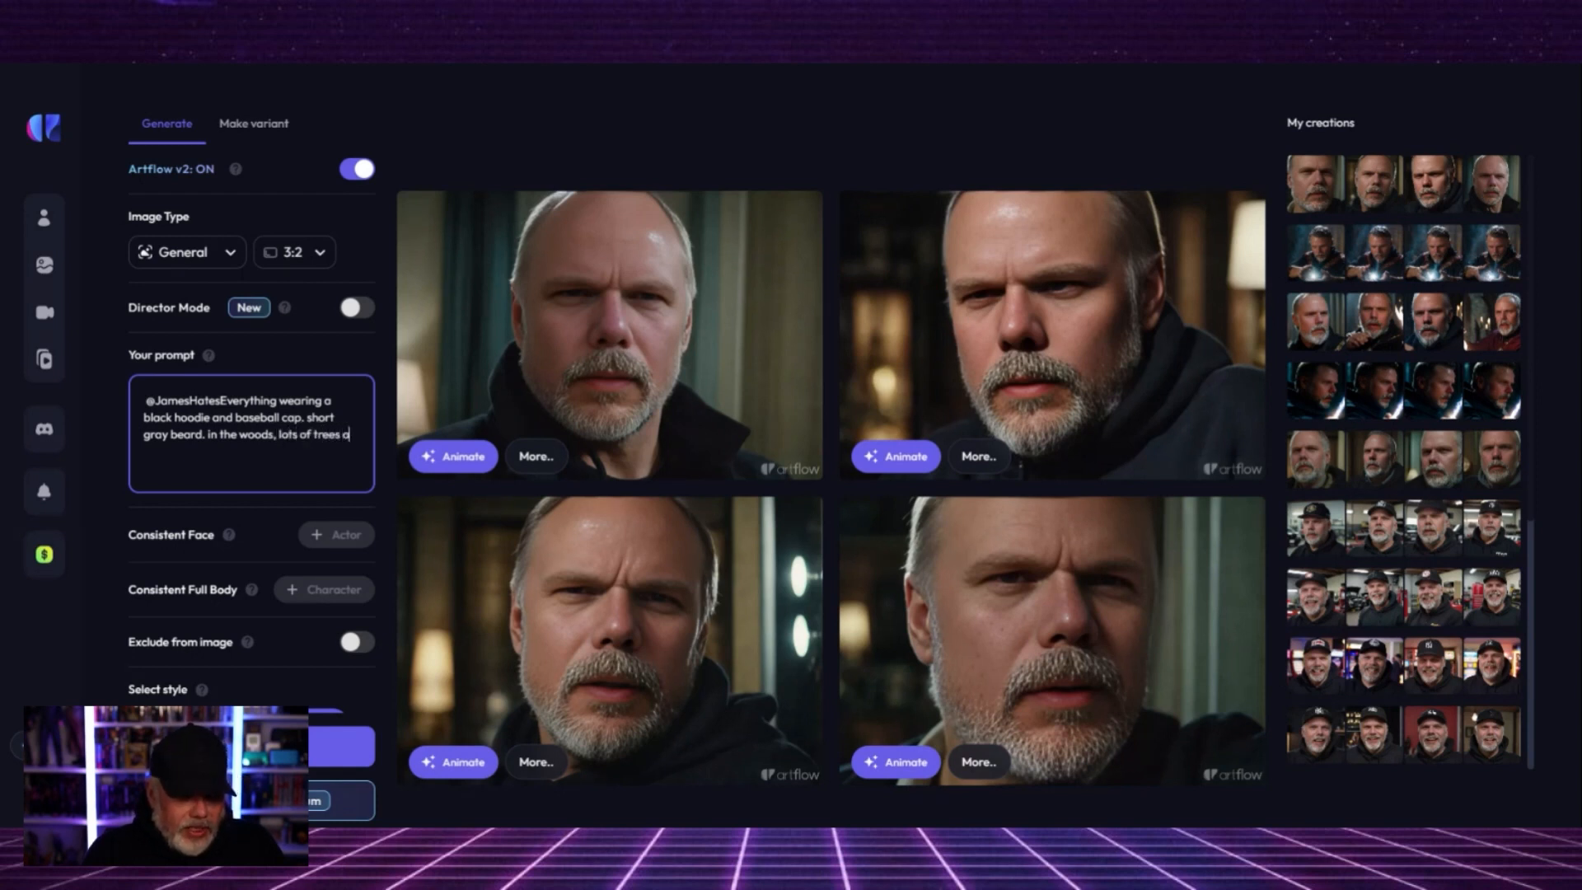
type("nd foilage.")
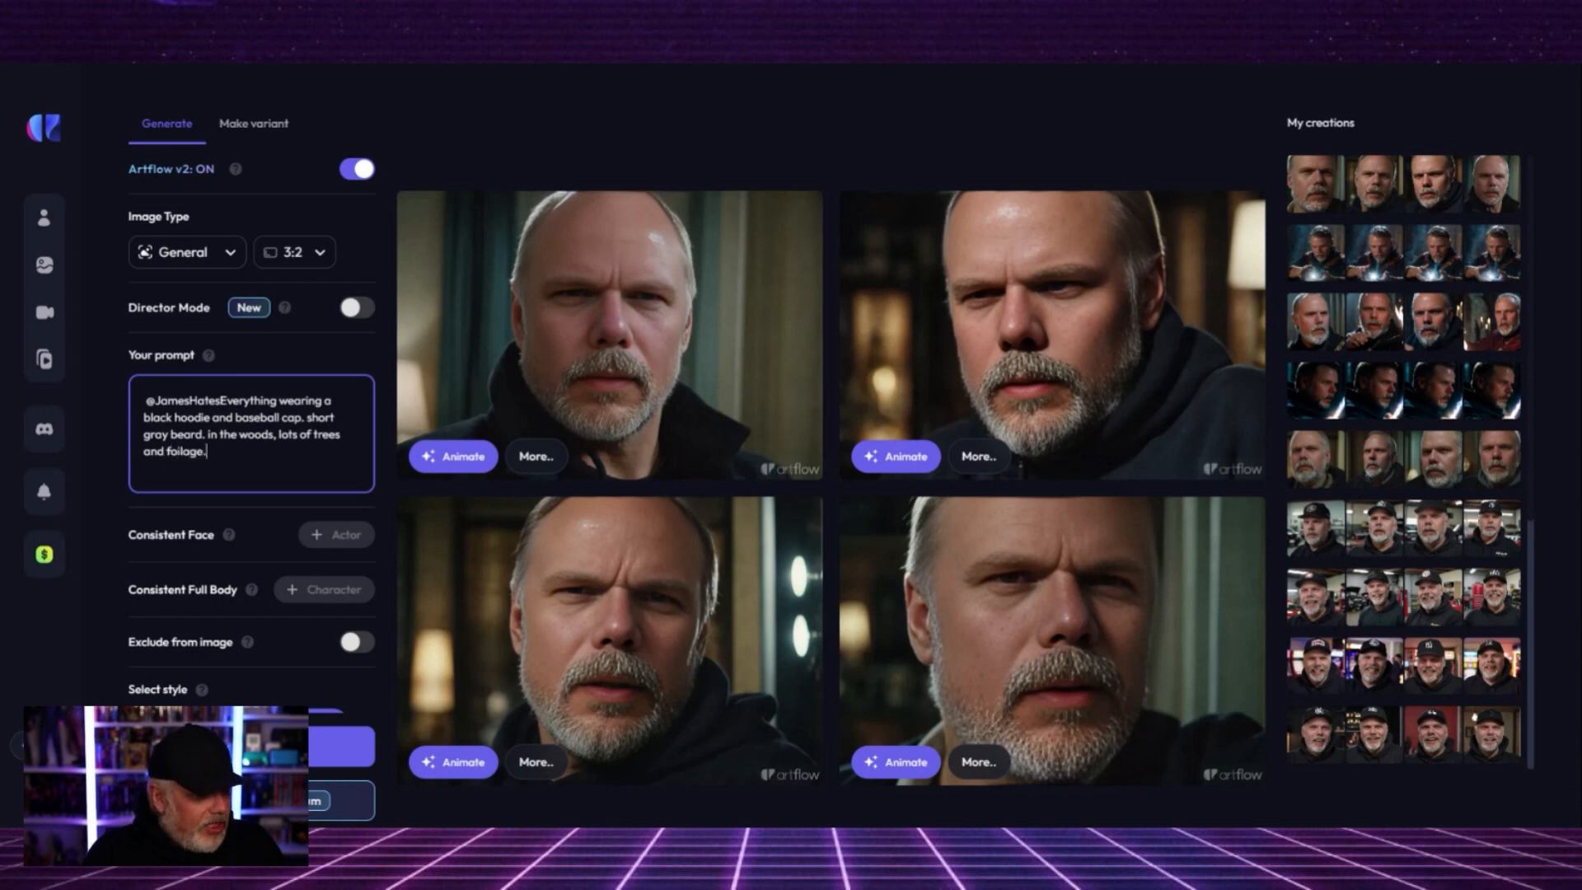
type(" golden hour")
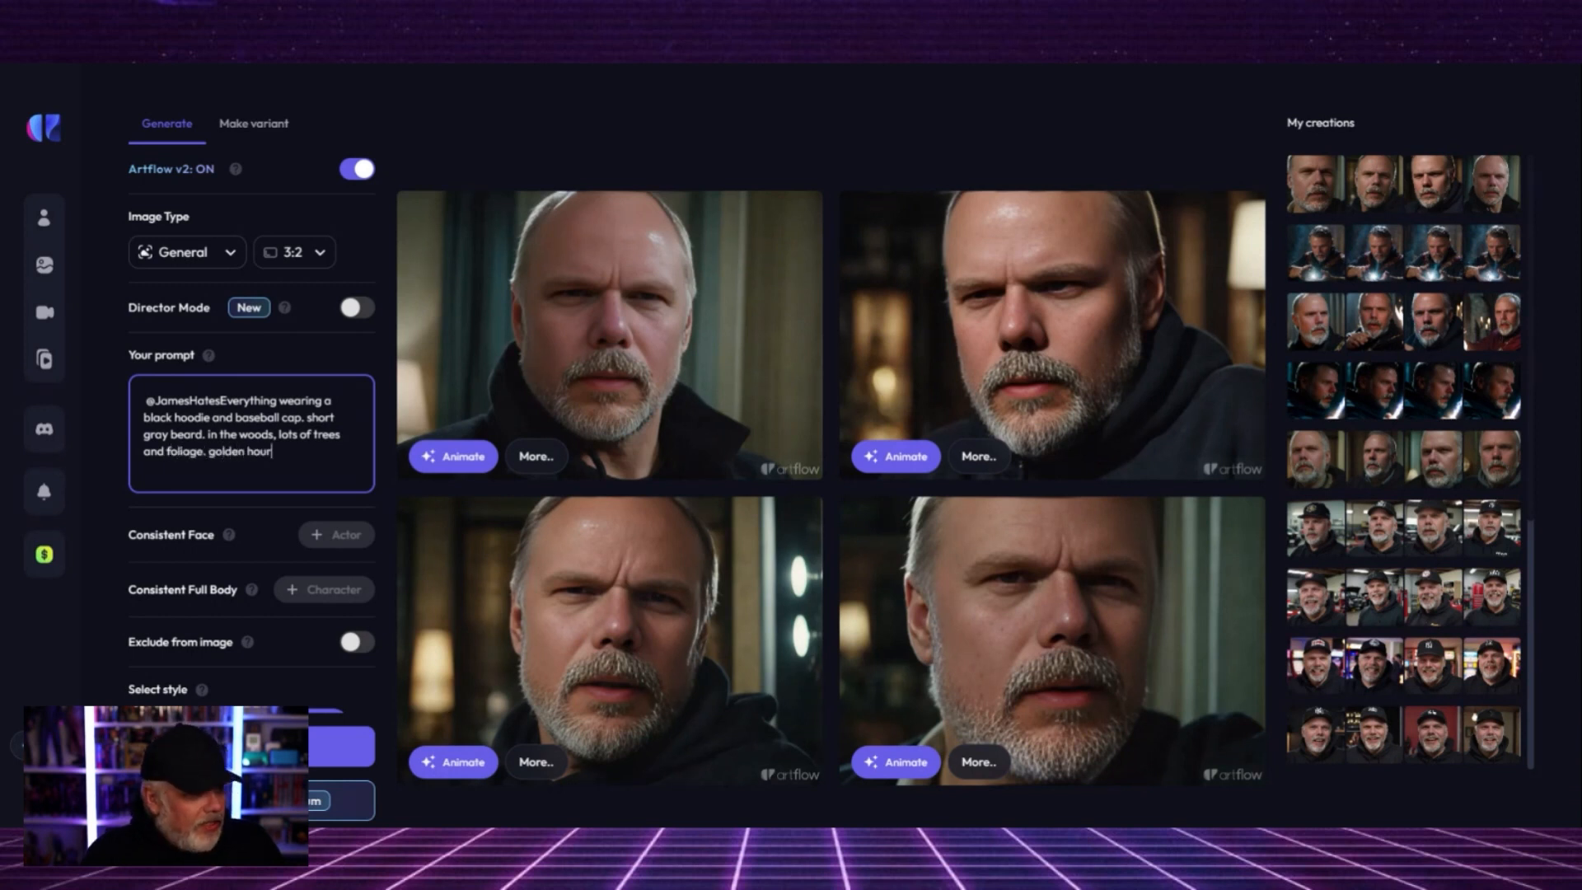
type(",.")
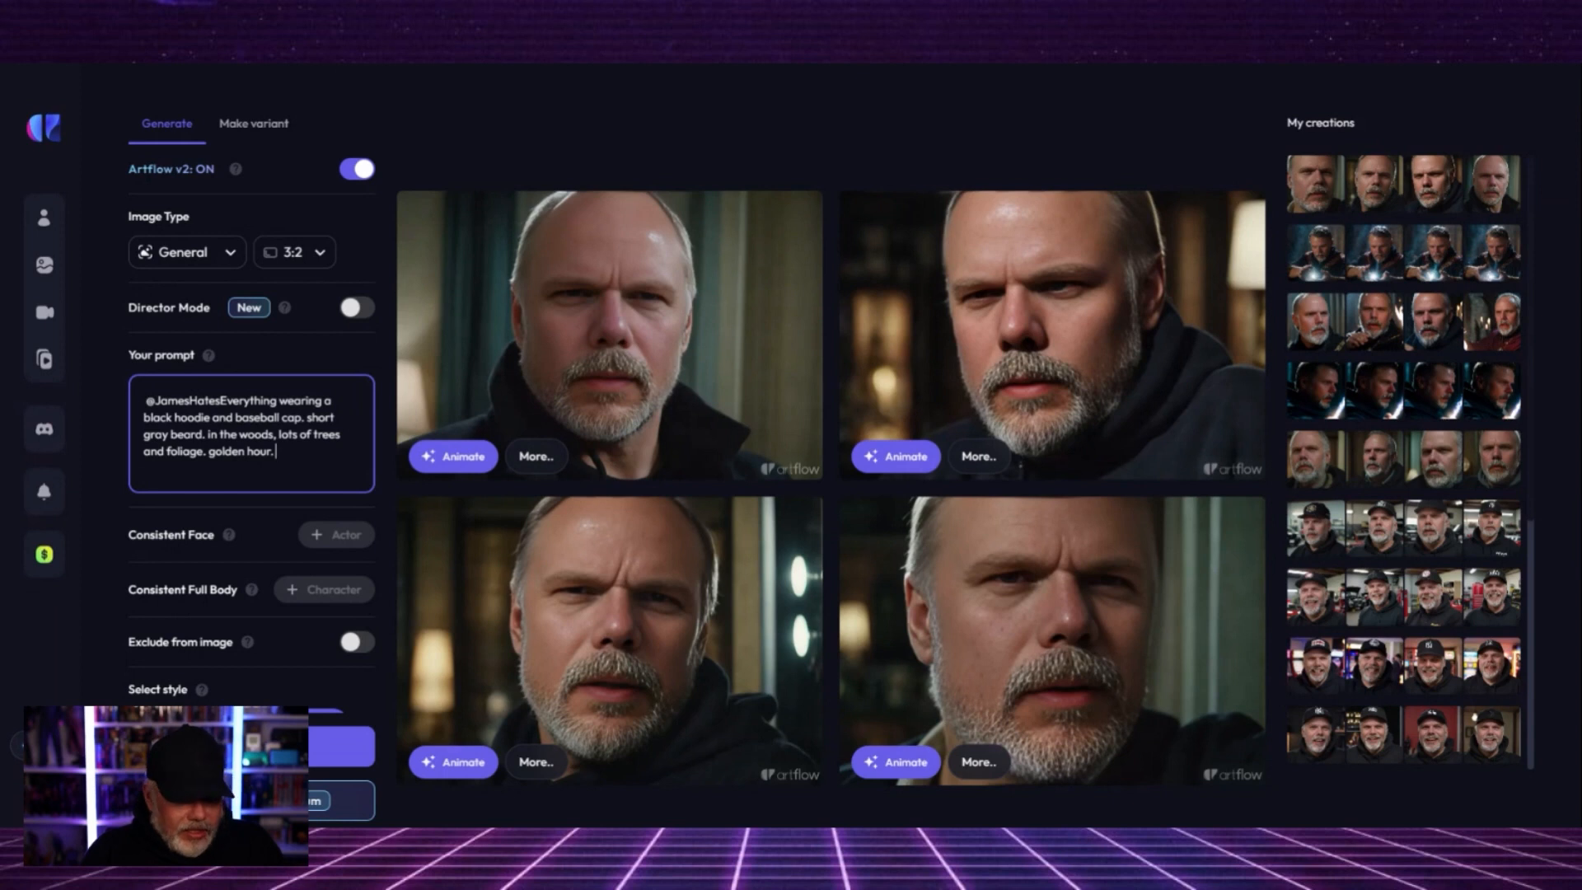
type(" dynamic lig")
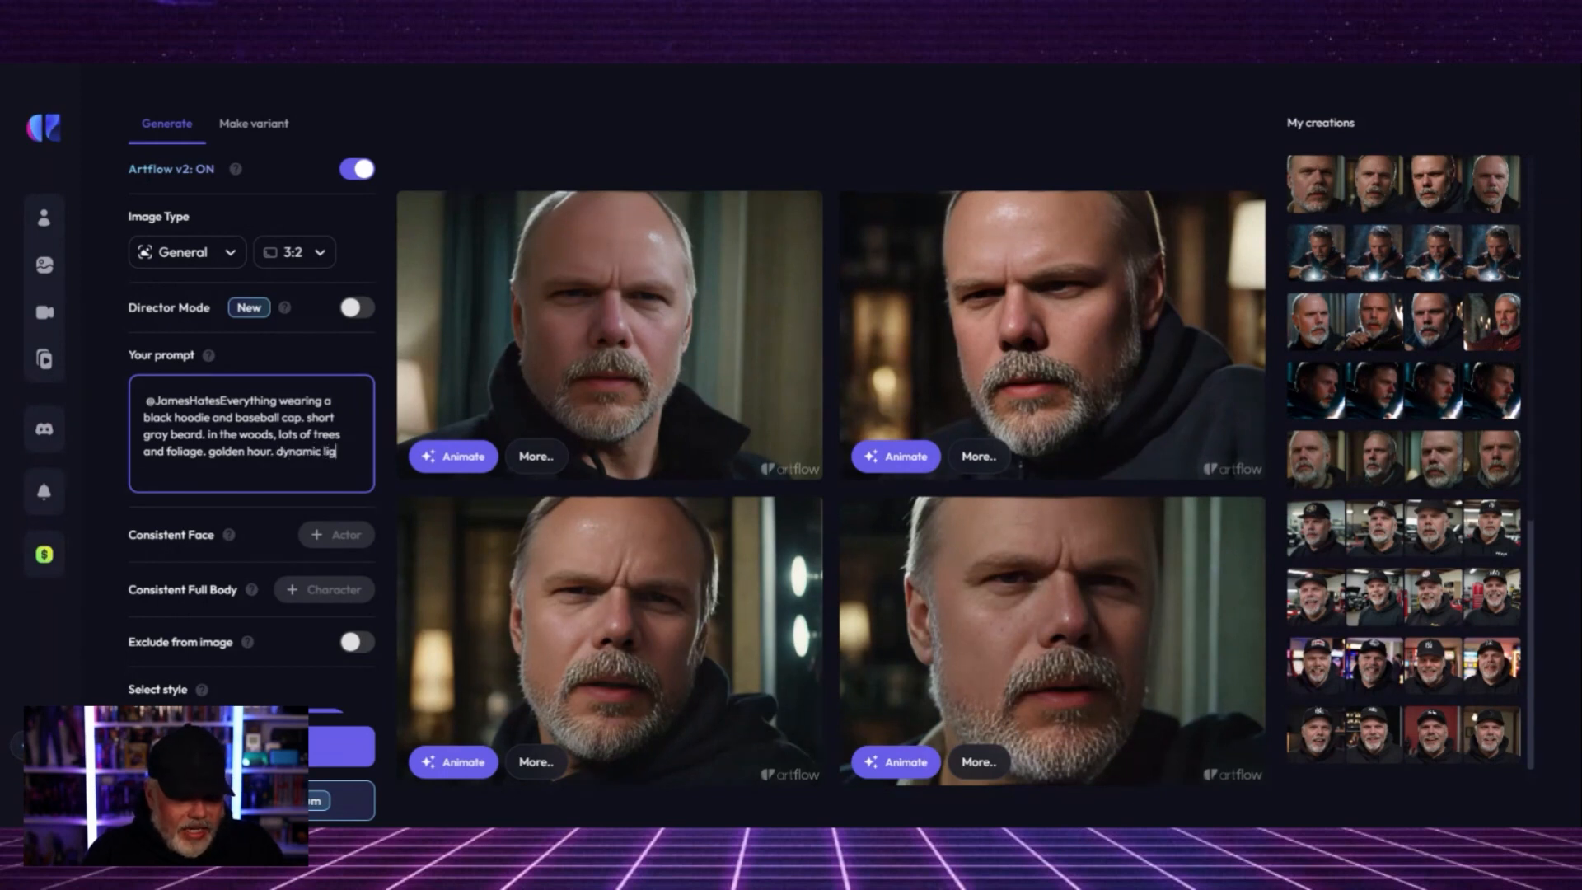
type("hting.")
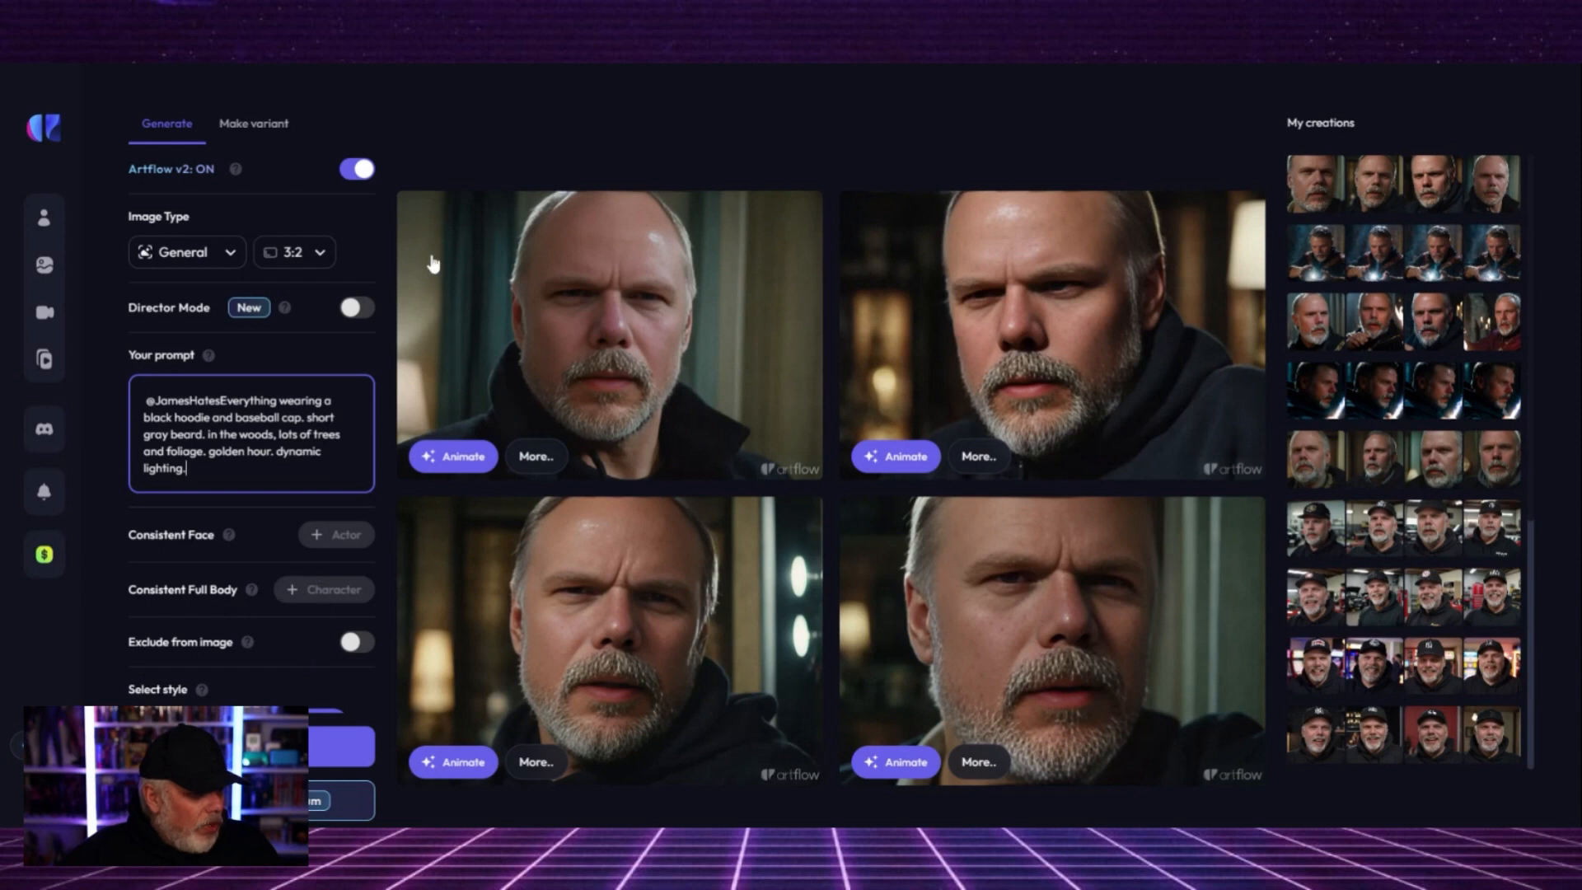
Turn on Director Mode, choose the Full shot framing, and place the whole figure on the right third line of the frame.
left_click(354, 309)
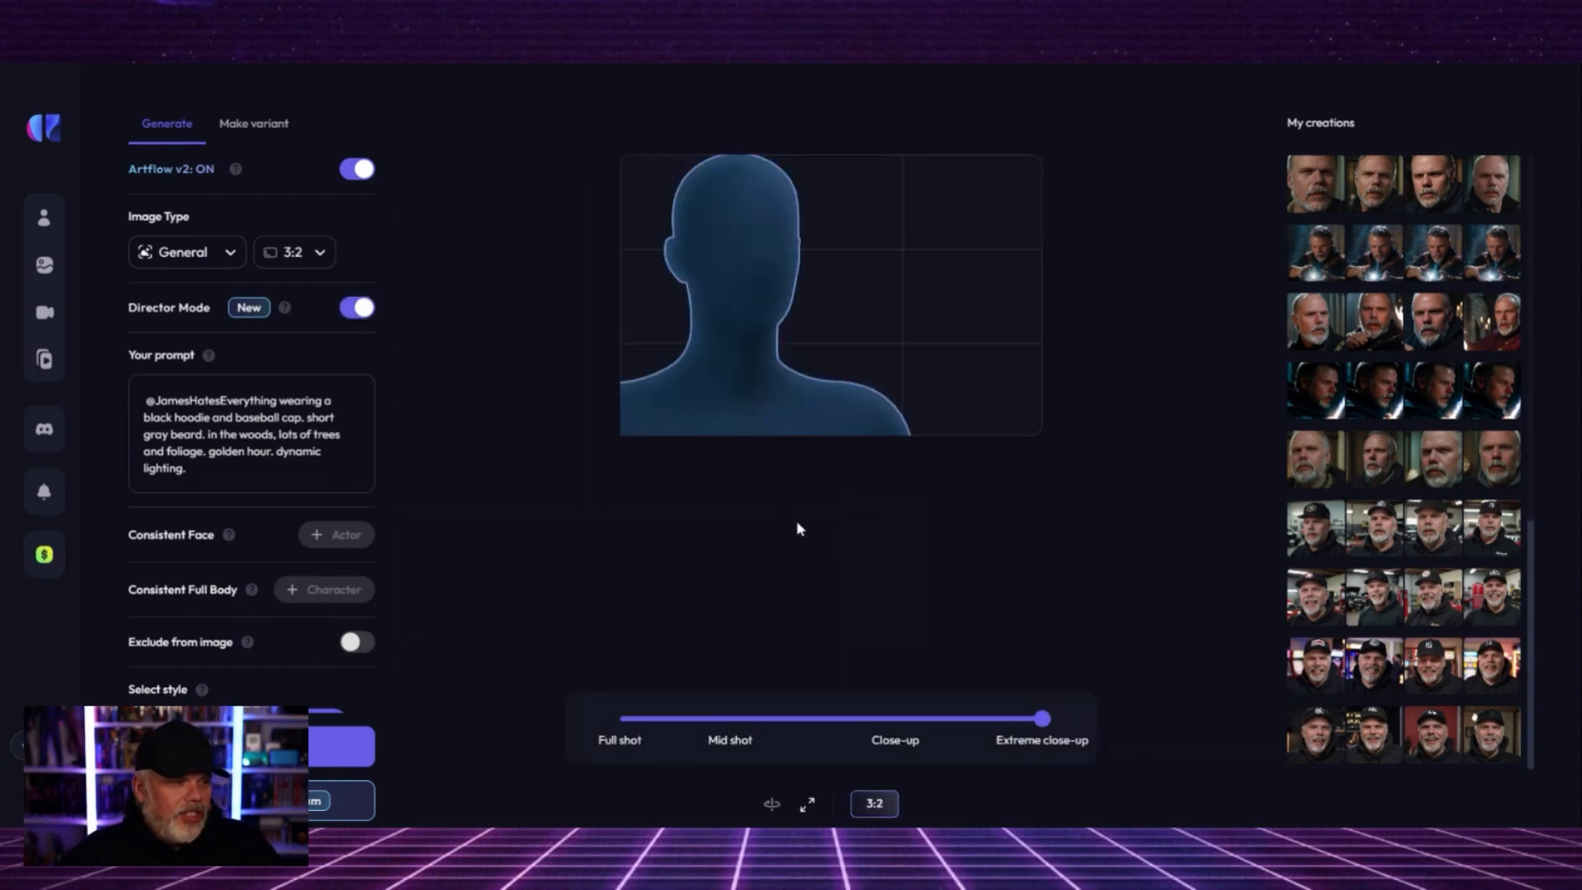
left_click(631, 721)
left_click_drag(768, 209, 917, 272)
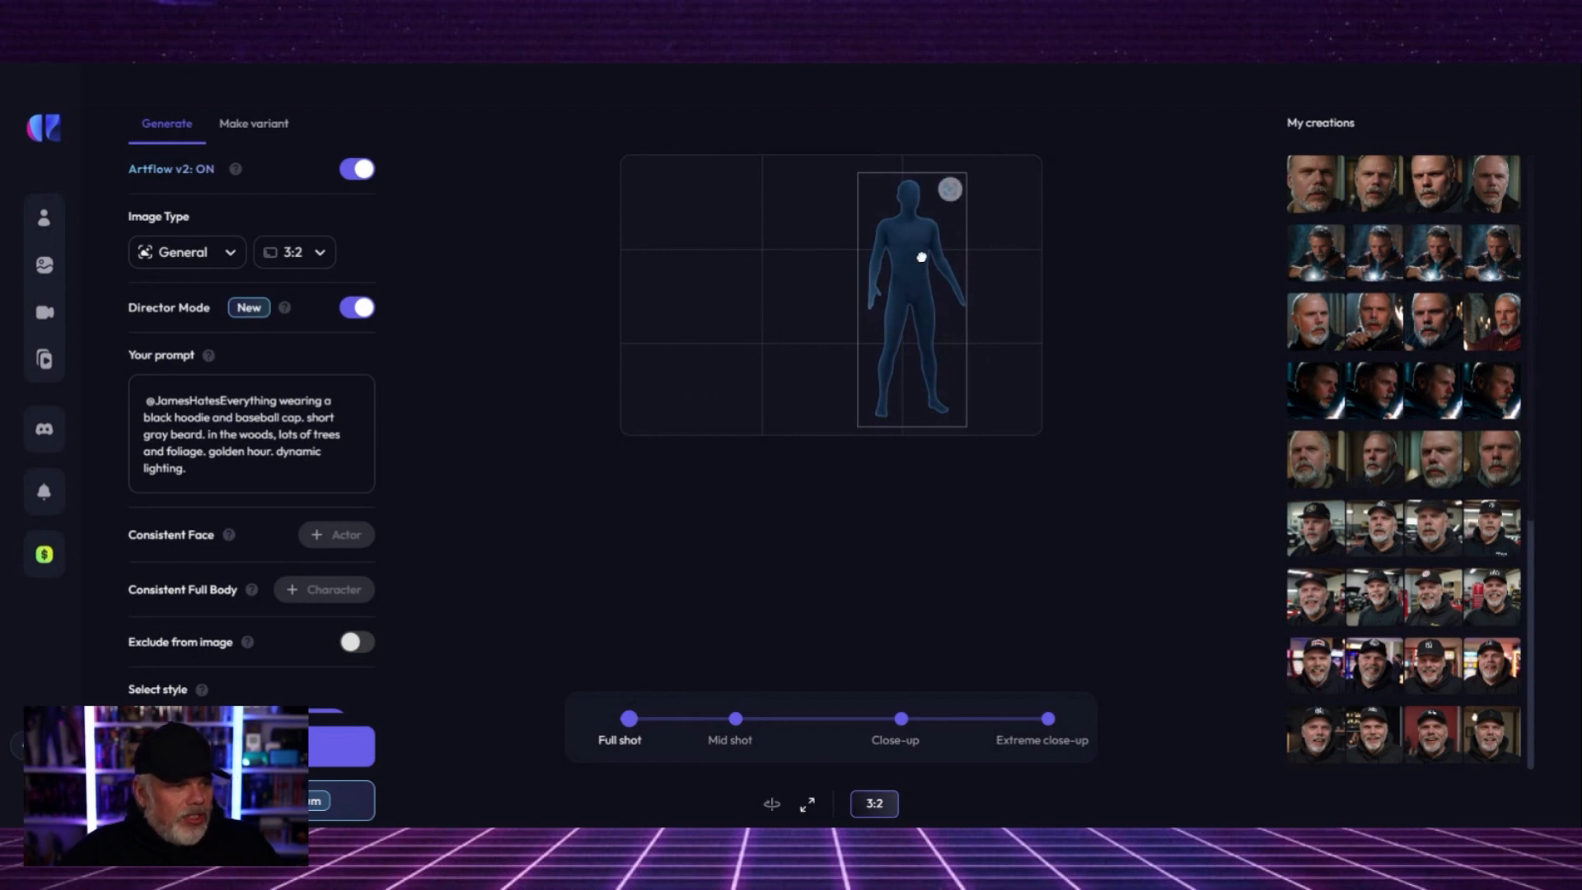
left_click_drag(923, 249, 919, 272)
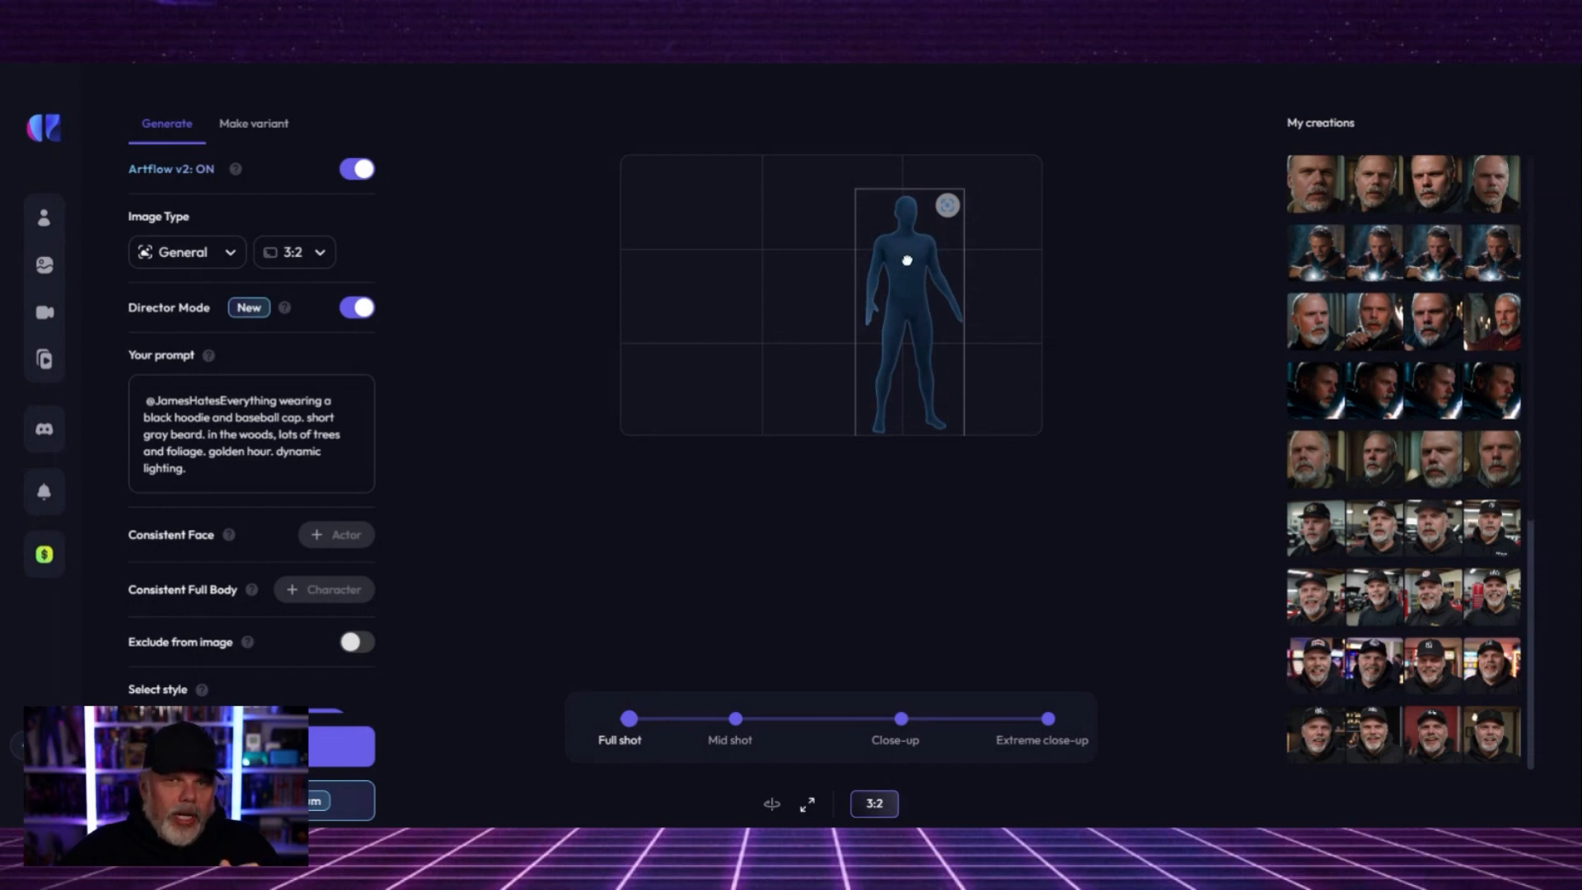
mouse_move(910, 258)
left_mouse_down()
mouse_move(756, 265)
mouse_move(913, 251)
left_mouse_up()
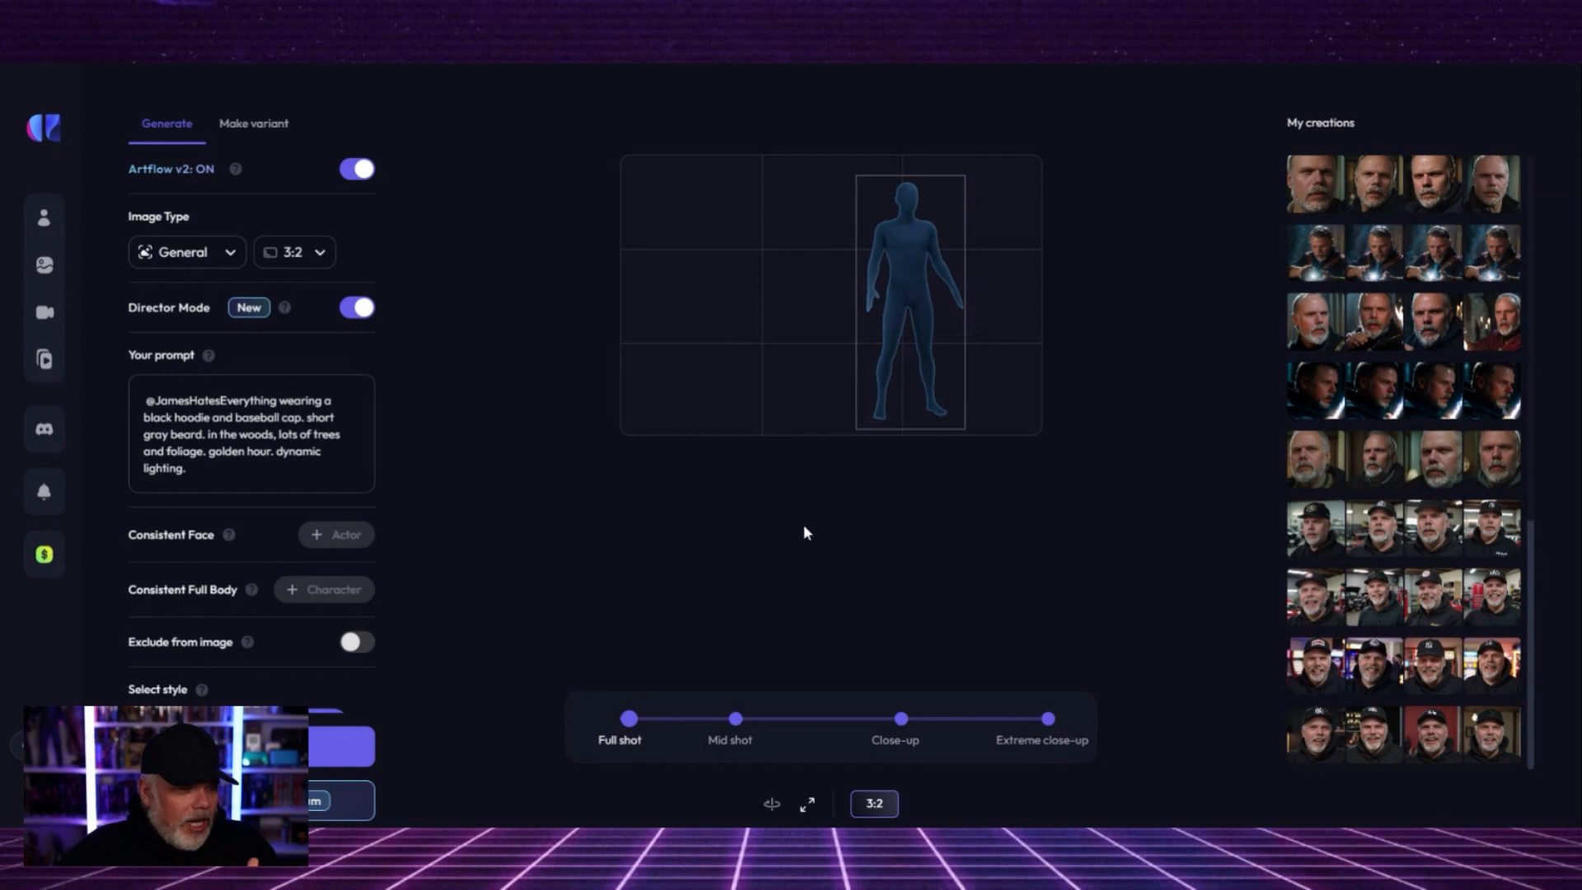
Try the Mid shot, Close-up and Extreme close-up framings, moving the close-up figure to the middle of the frame.
left_click(735, 719)
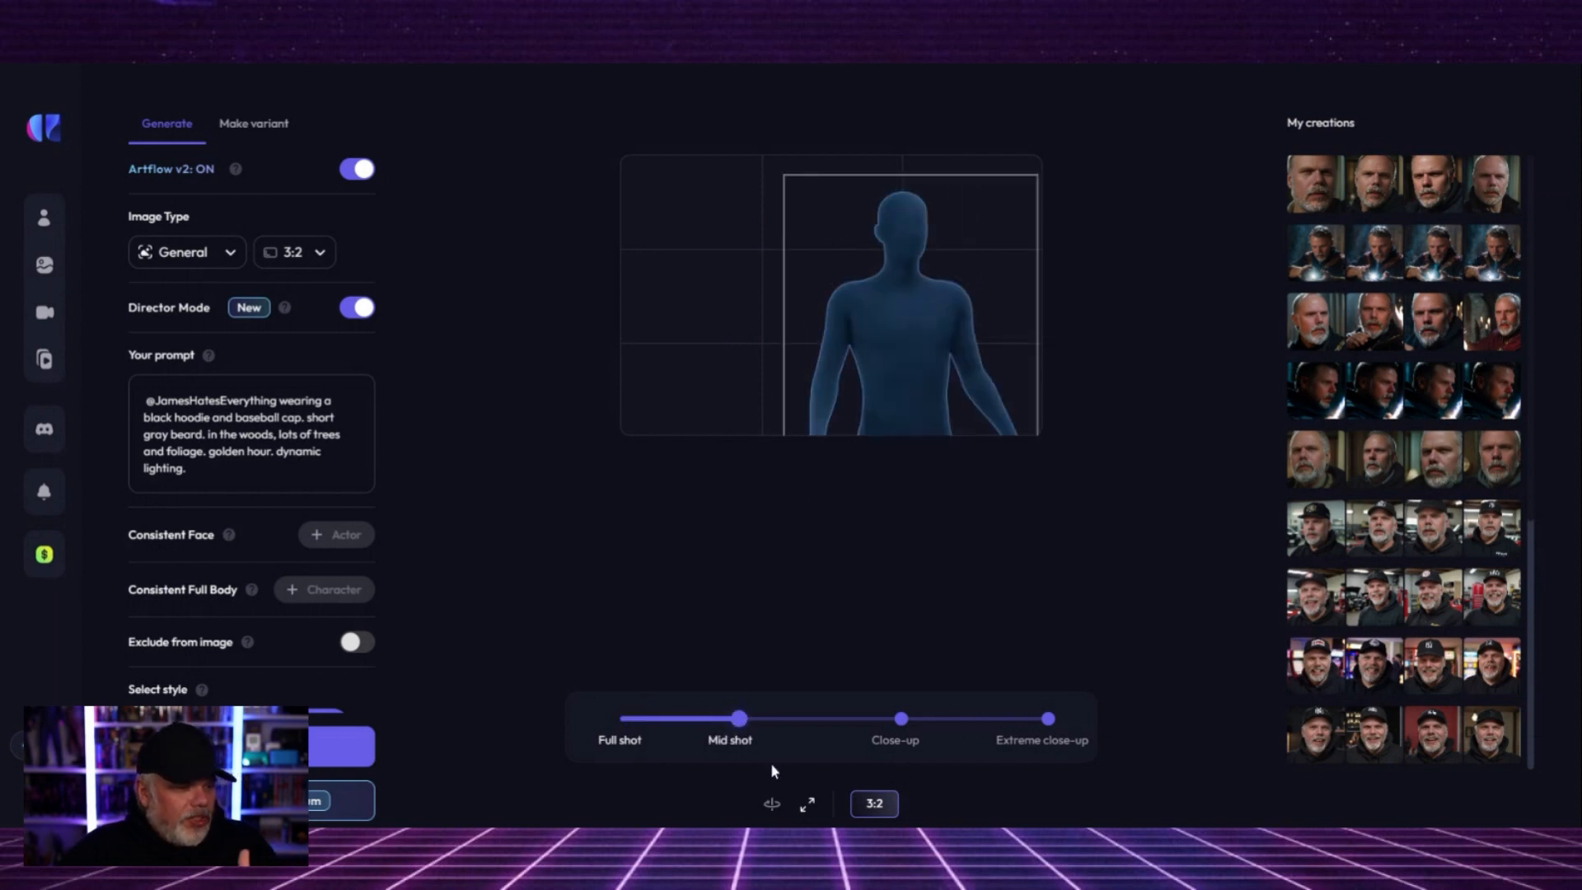
left_click(900, 718)
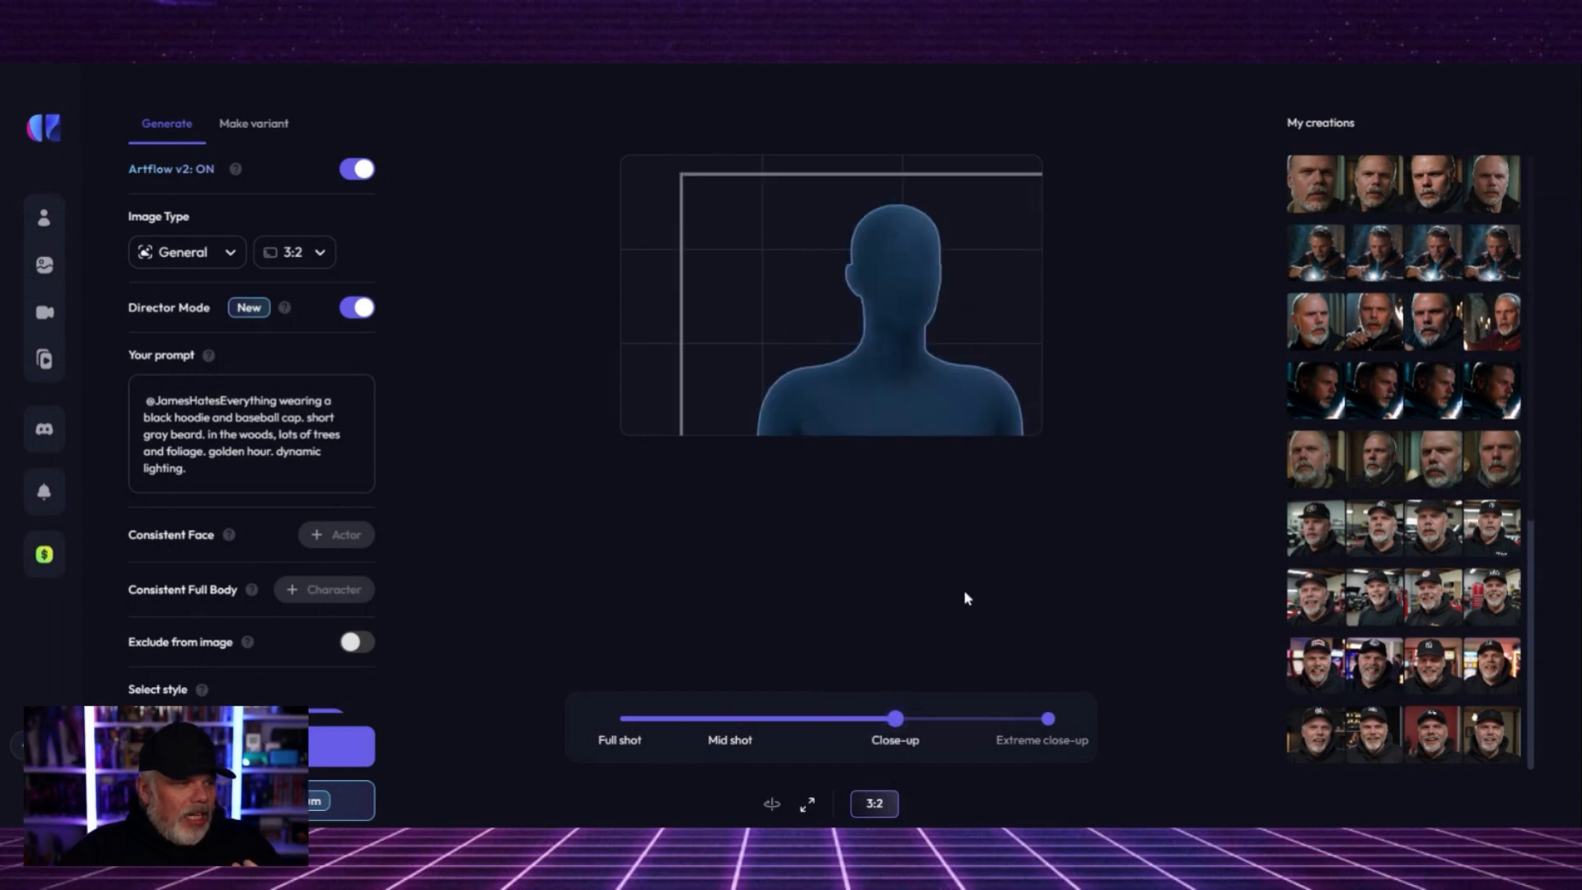
left_click_drag(919, 323, 837, 240)
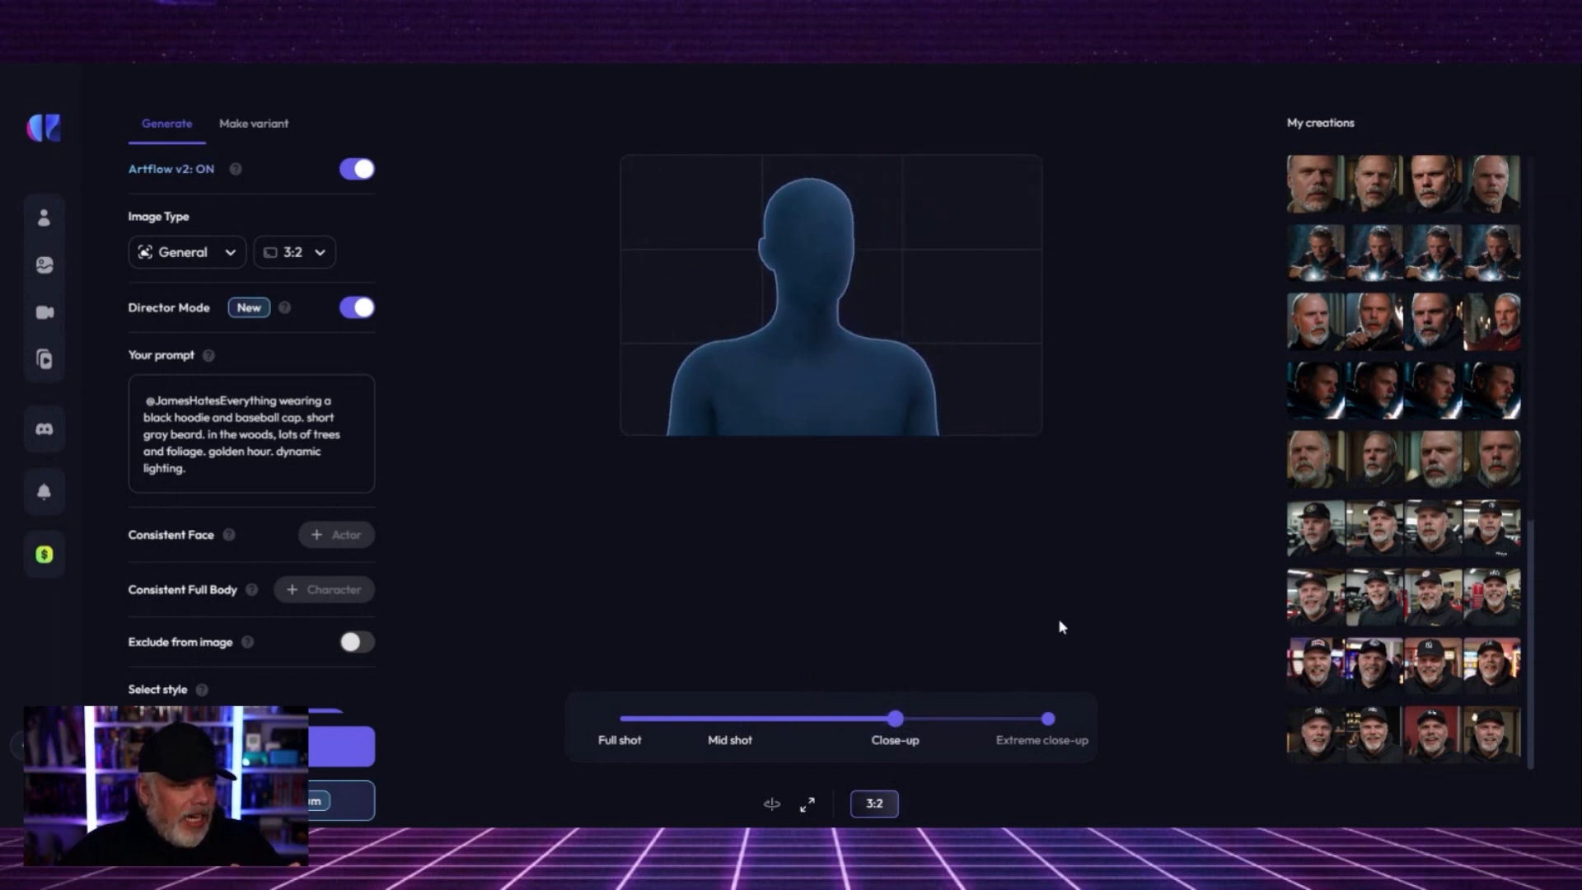
left_click(1046, 719)
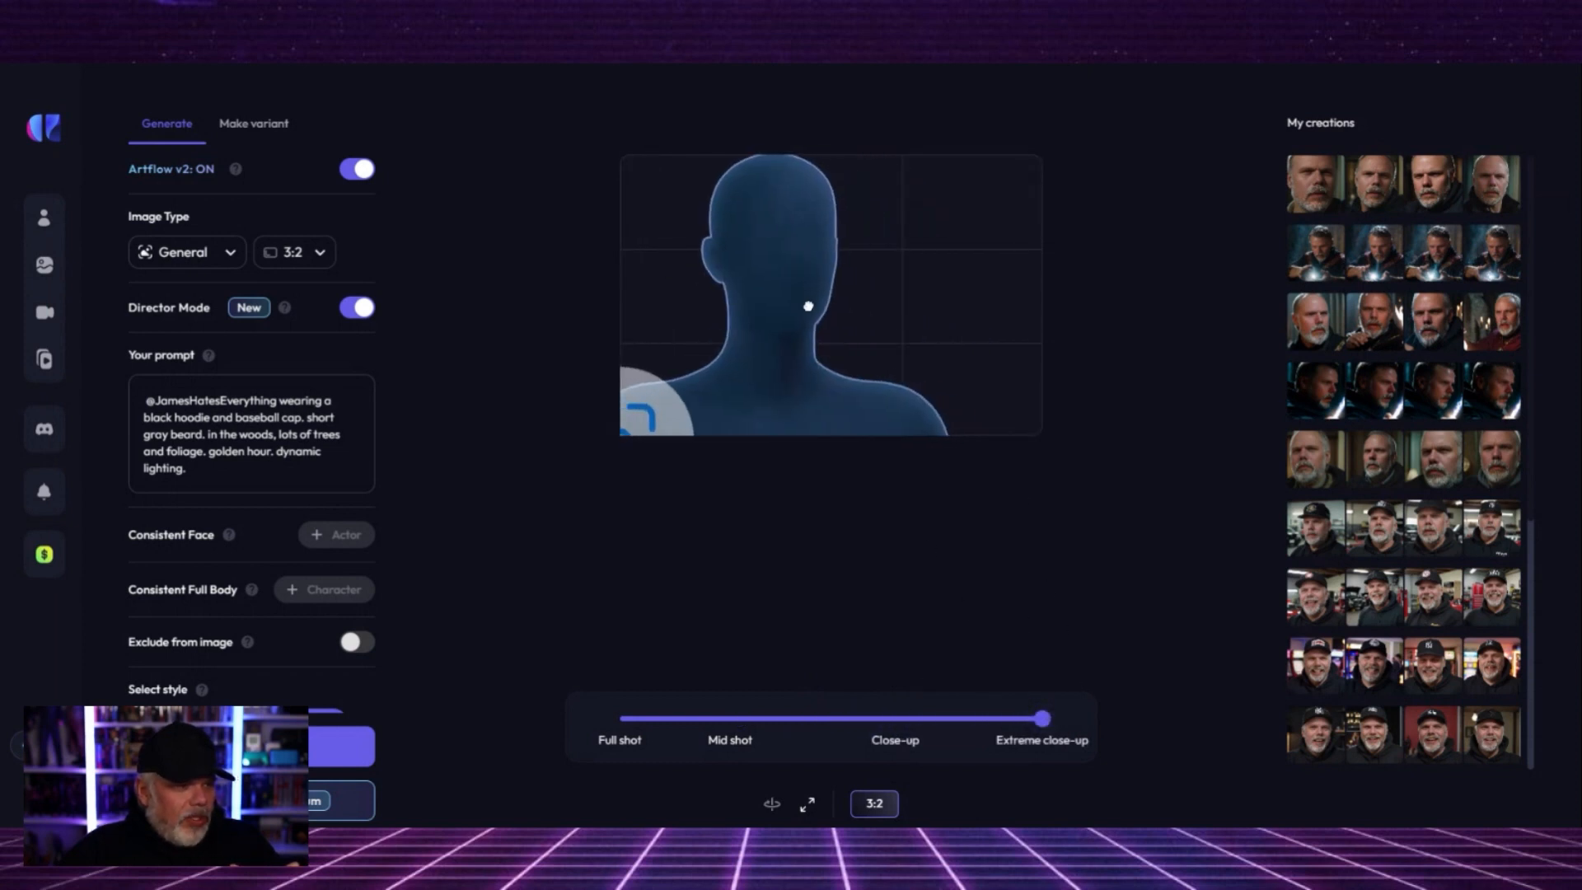
Set the framing to Close-up and position the figure's head on the right third line of the frame.
left_click(896, 720)
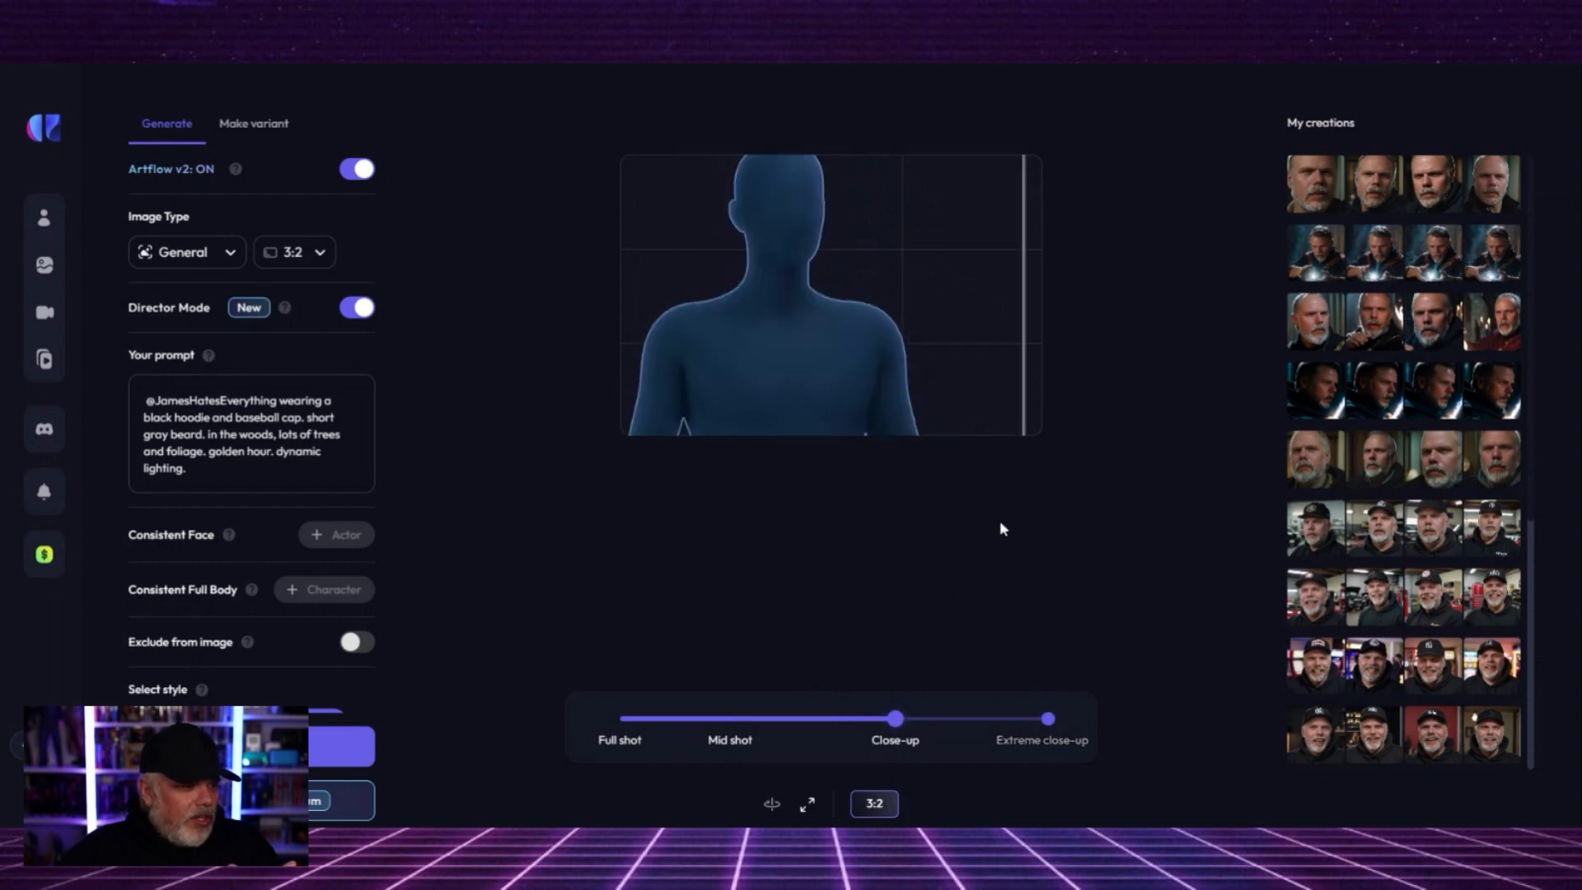
left_click_drag(784, 252, 911, 343)
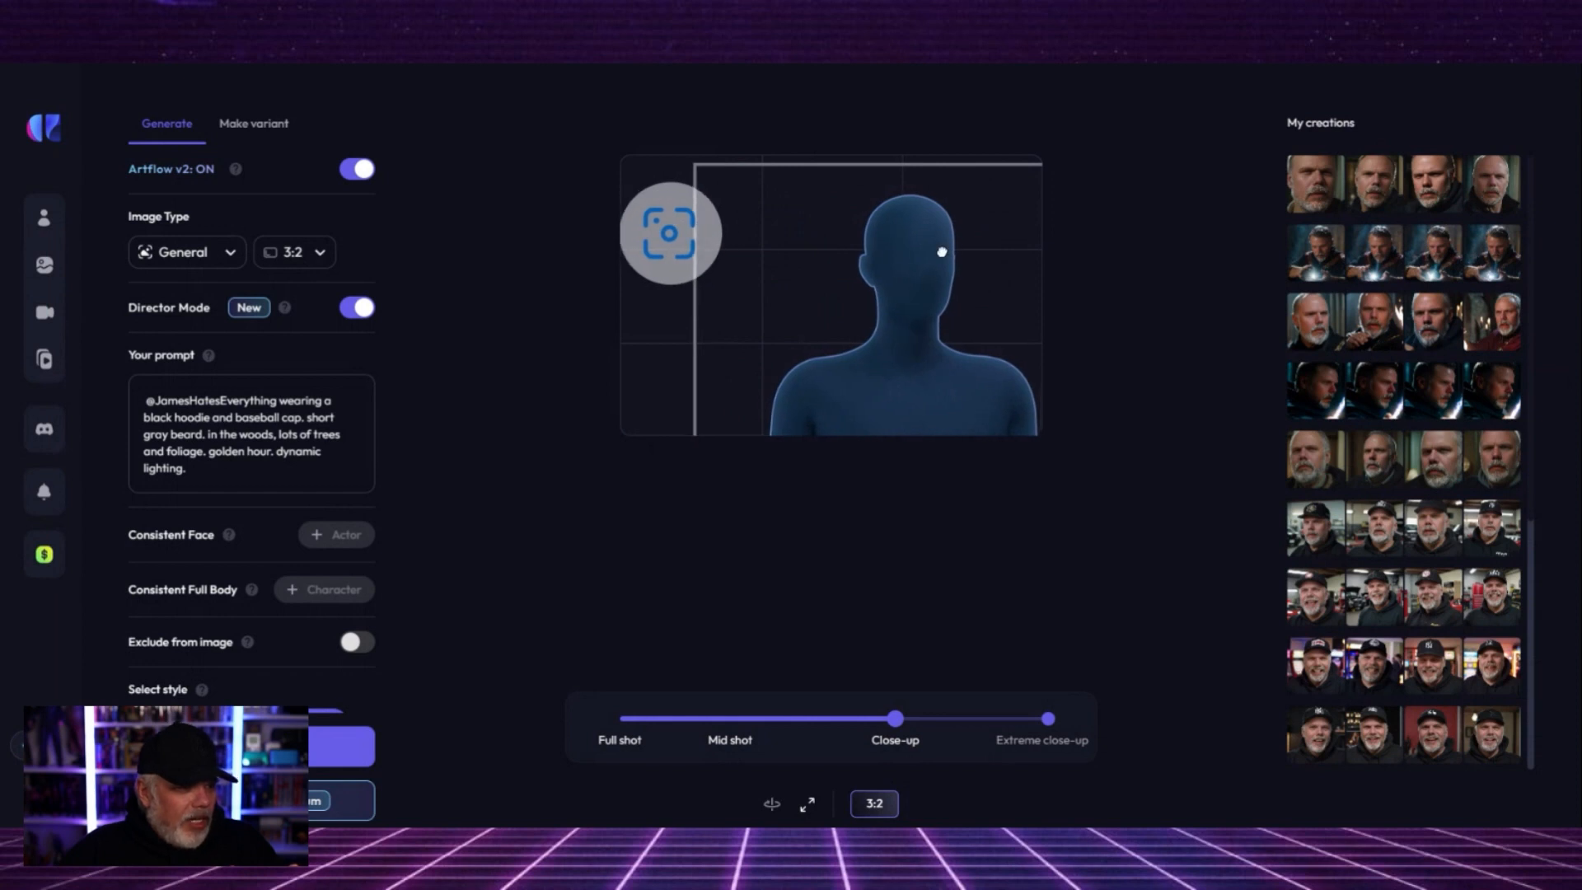
left_click_drag(933, 284, 928, 288)
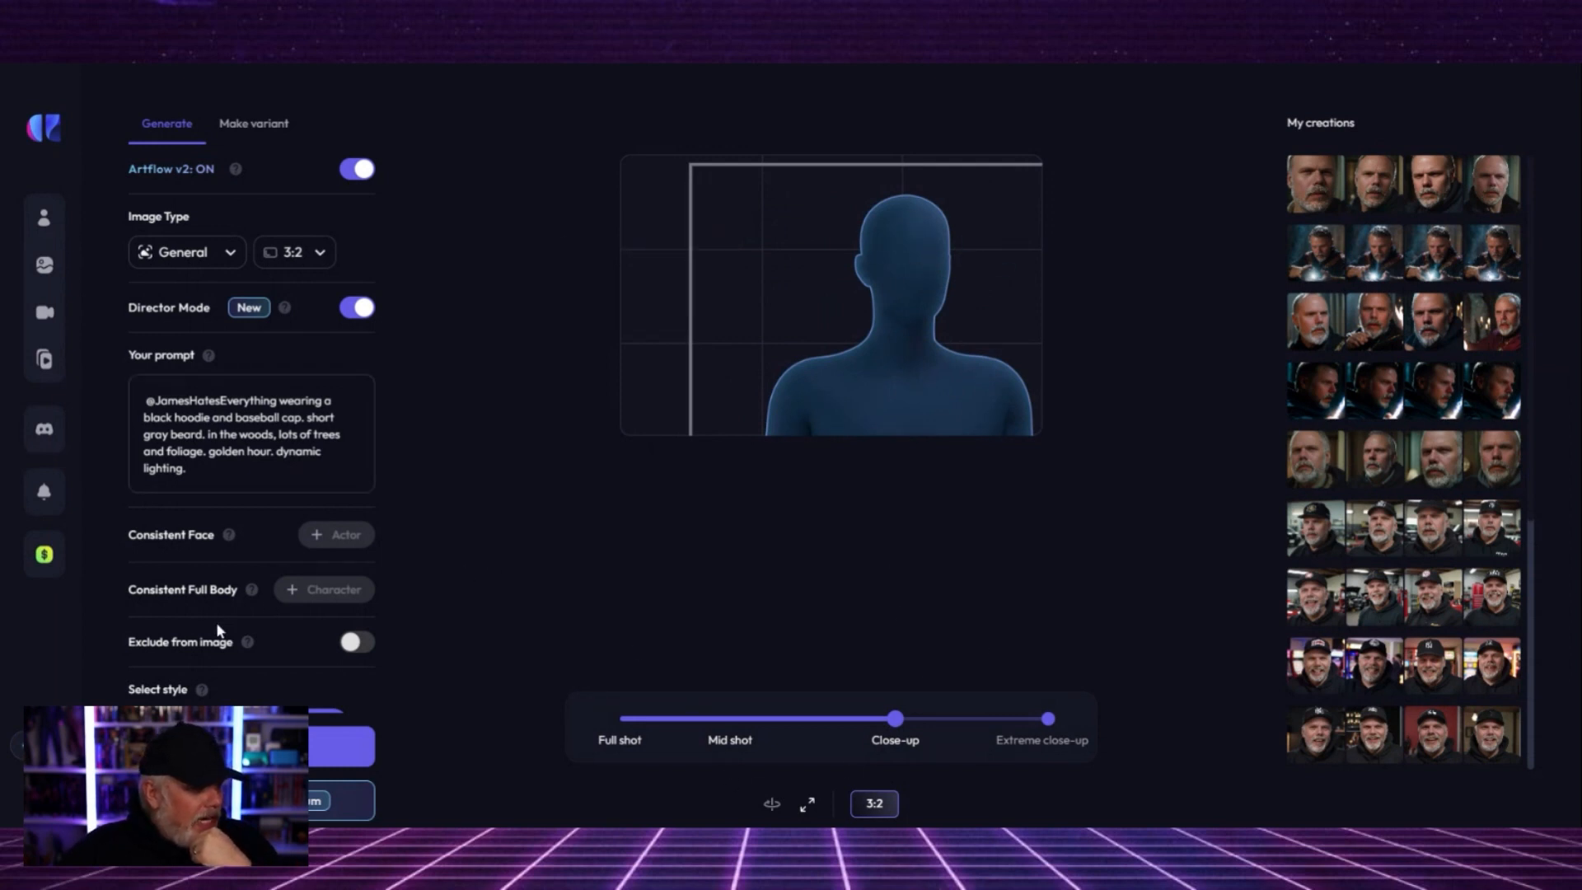
Browse the available image styles from Digital Art through Hieronymus Bosch, then close the style gallery without choosing another style.
scroll(280, 626, "down", 1)
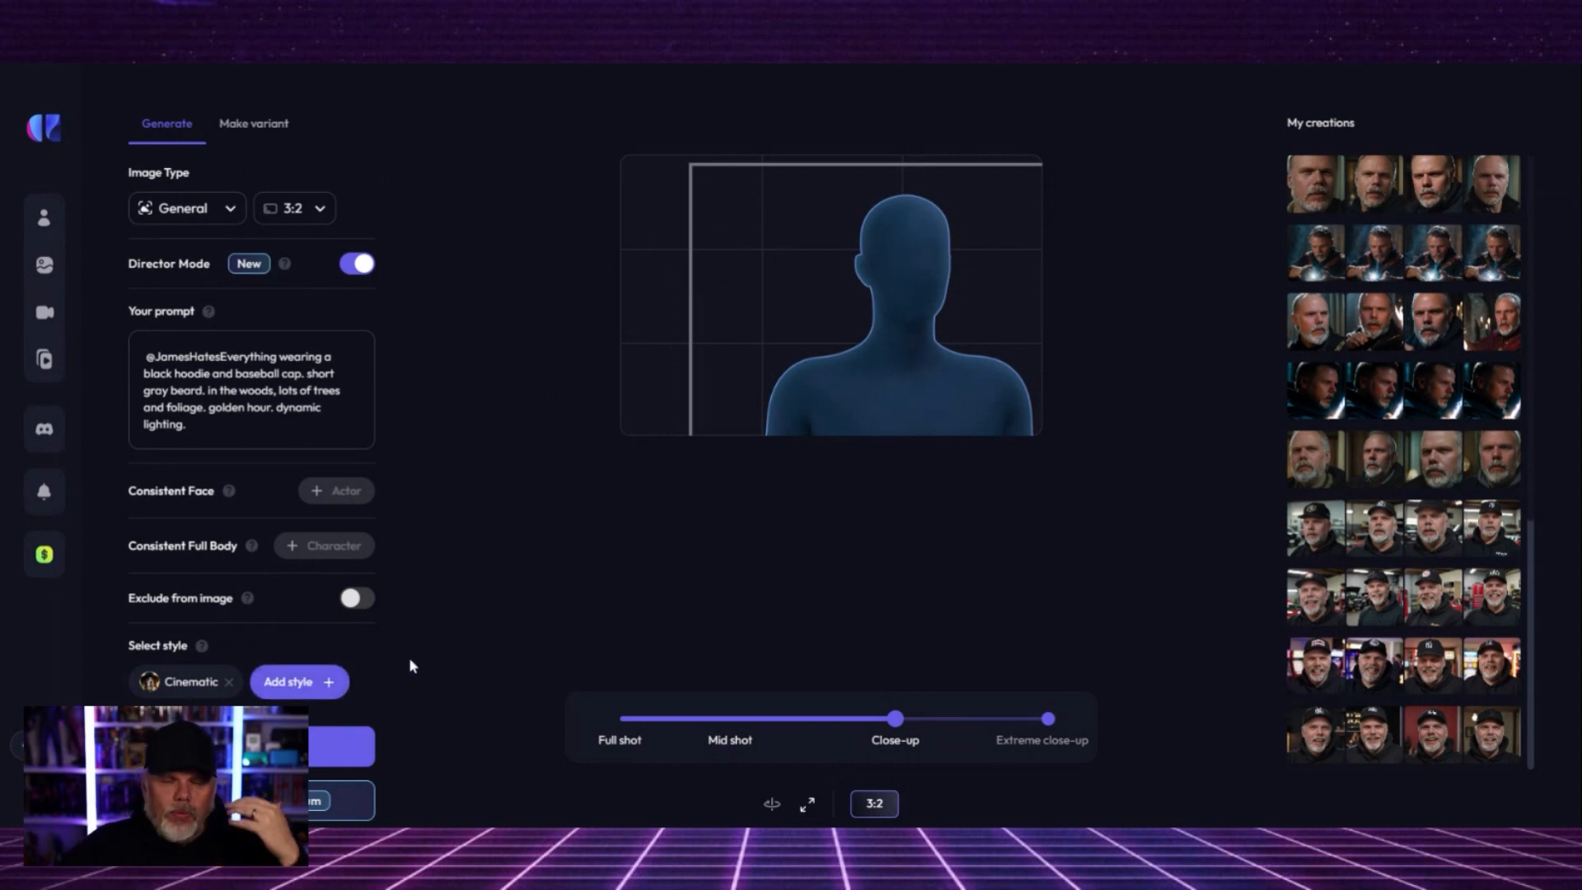
left_click(293, 682)
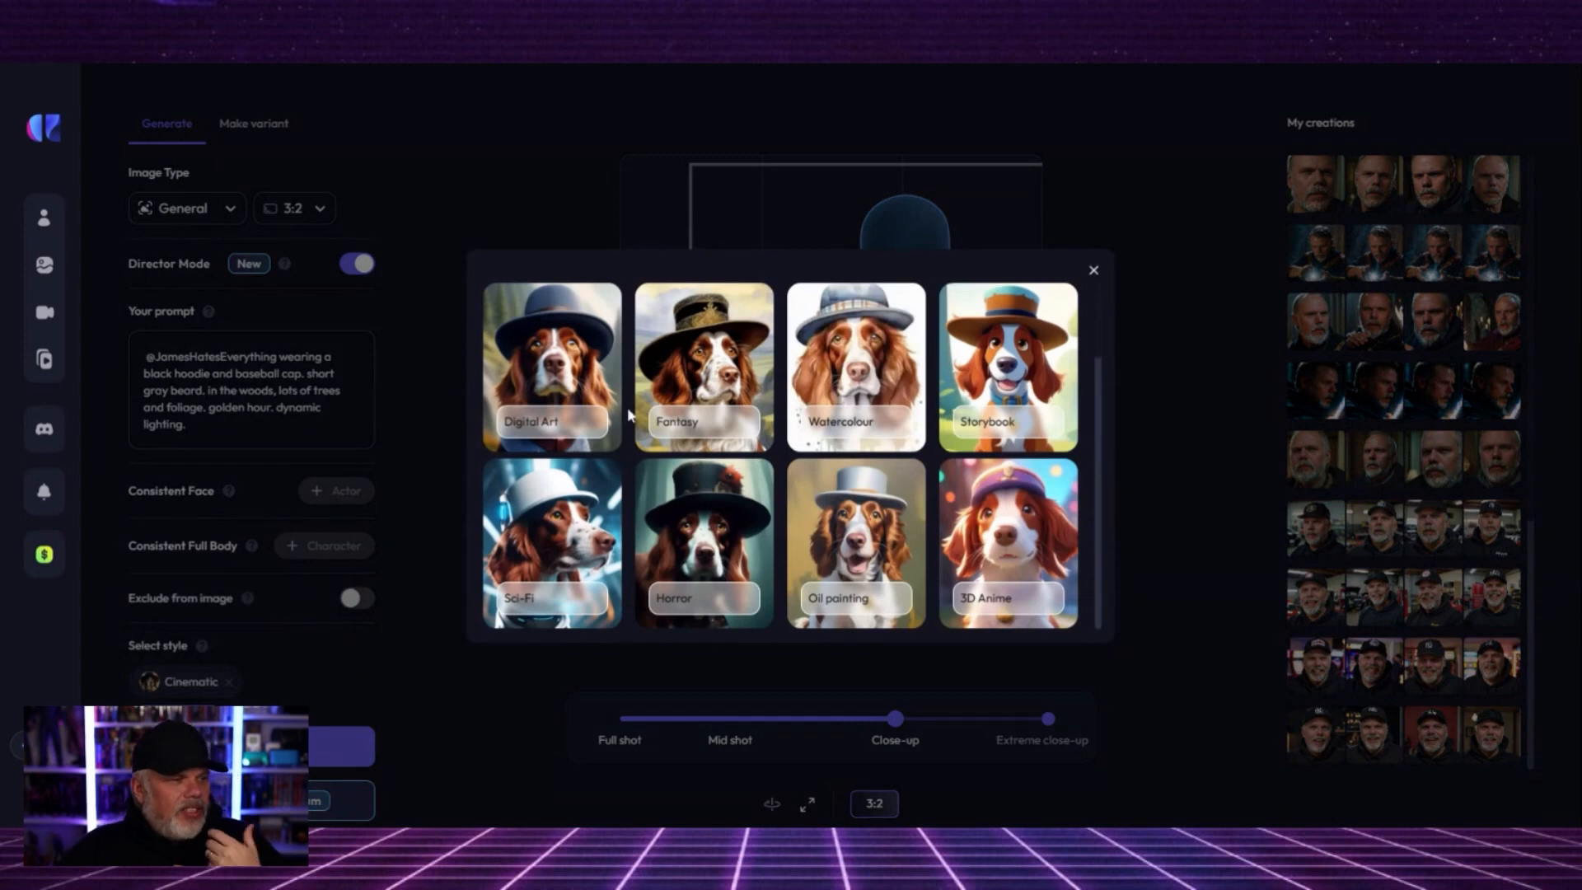
mouse_move(1020, 365)
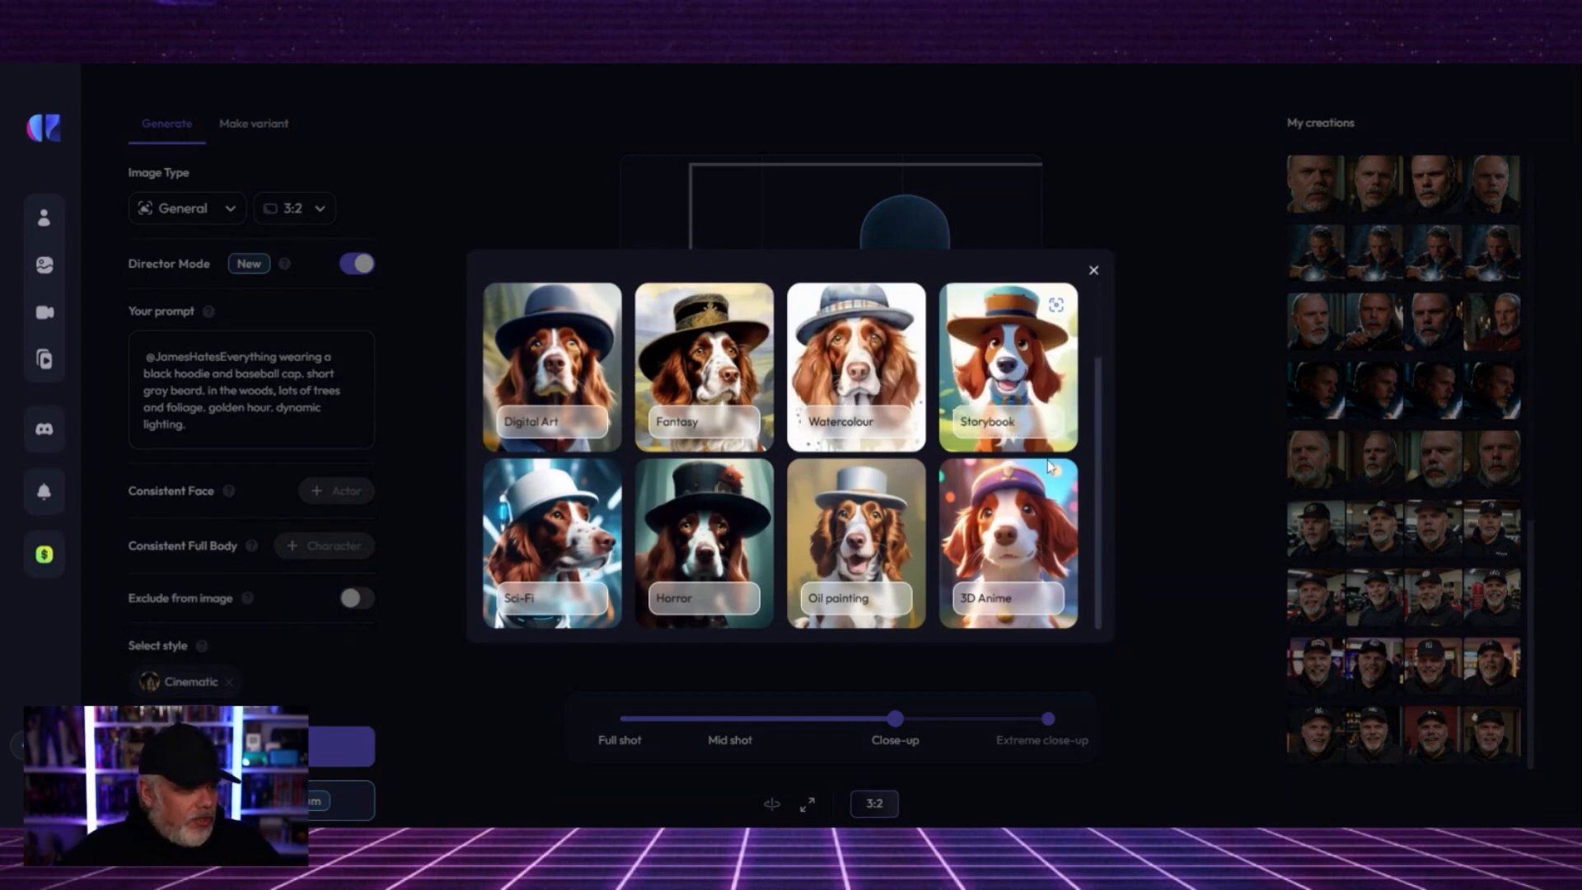
scroll(1046, 460, "down", 1)
mouse_move(704, 485)
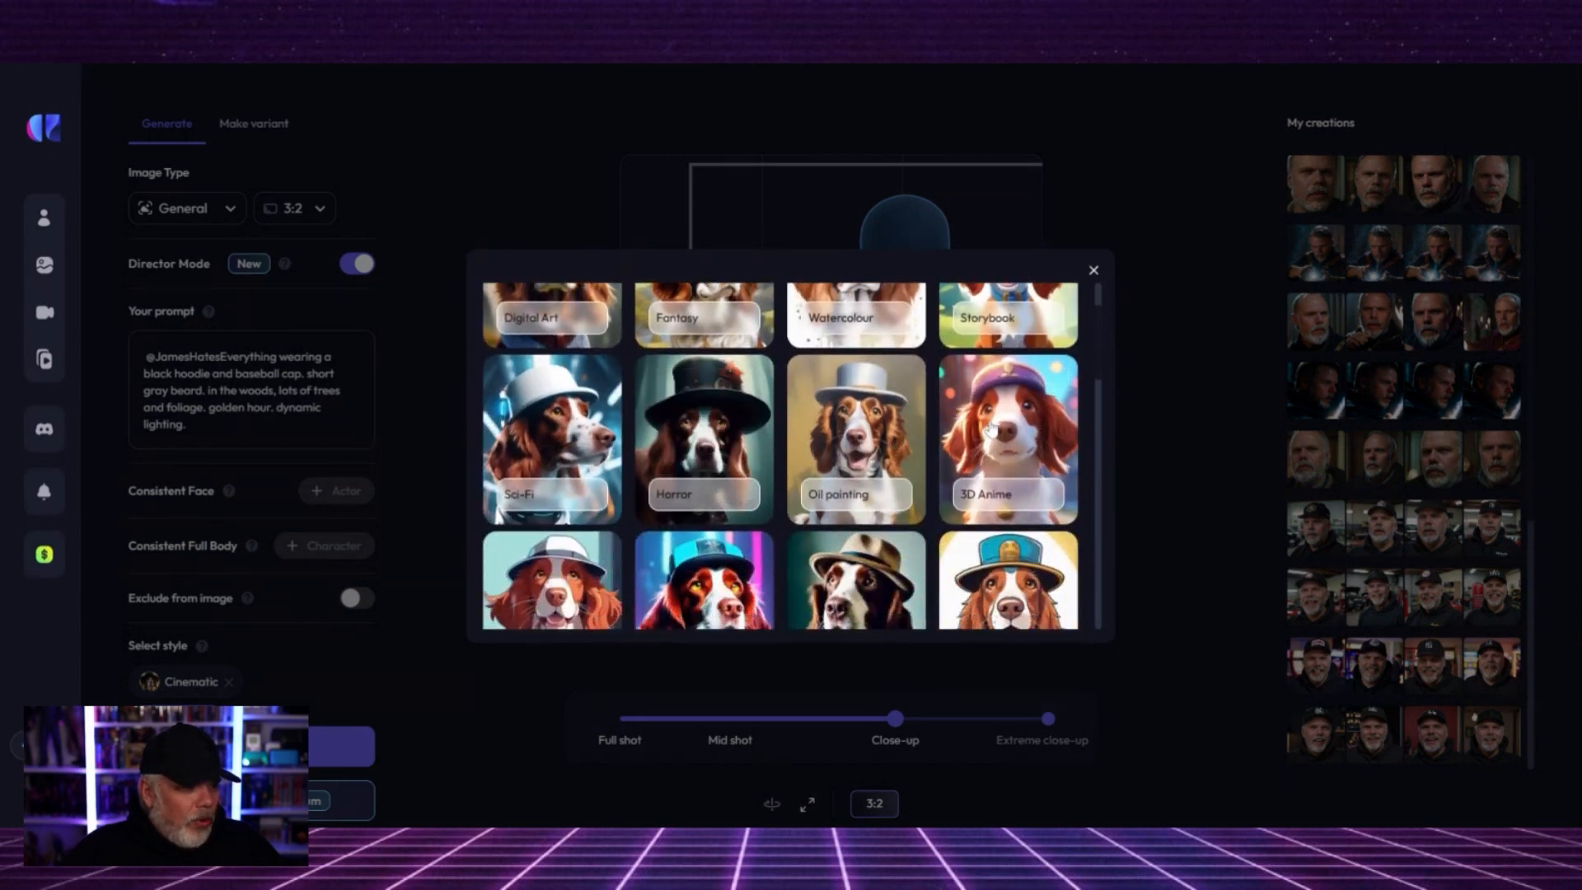
scroll(1048, 450, "down", 2)
scroll(1065, 506, "down", 1)
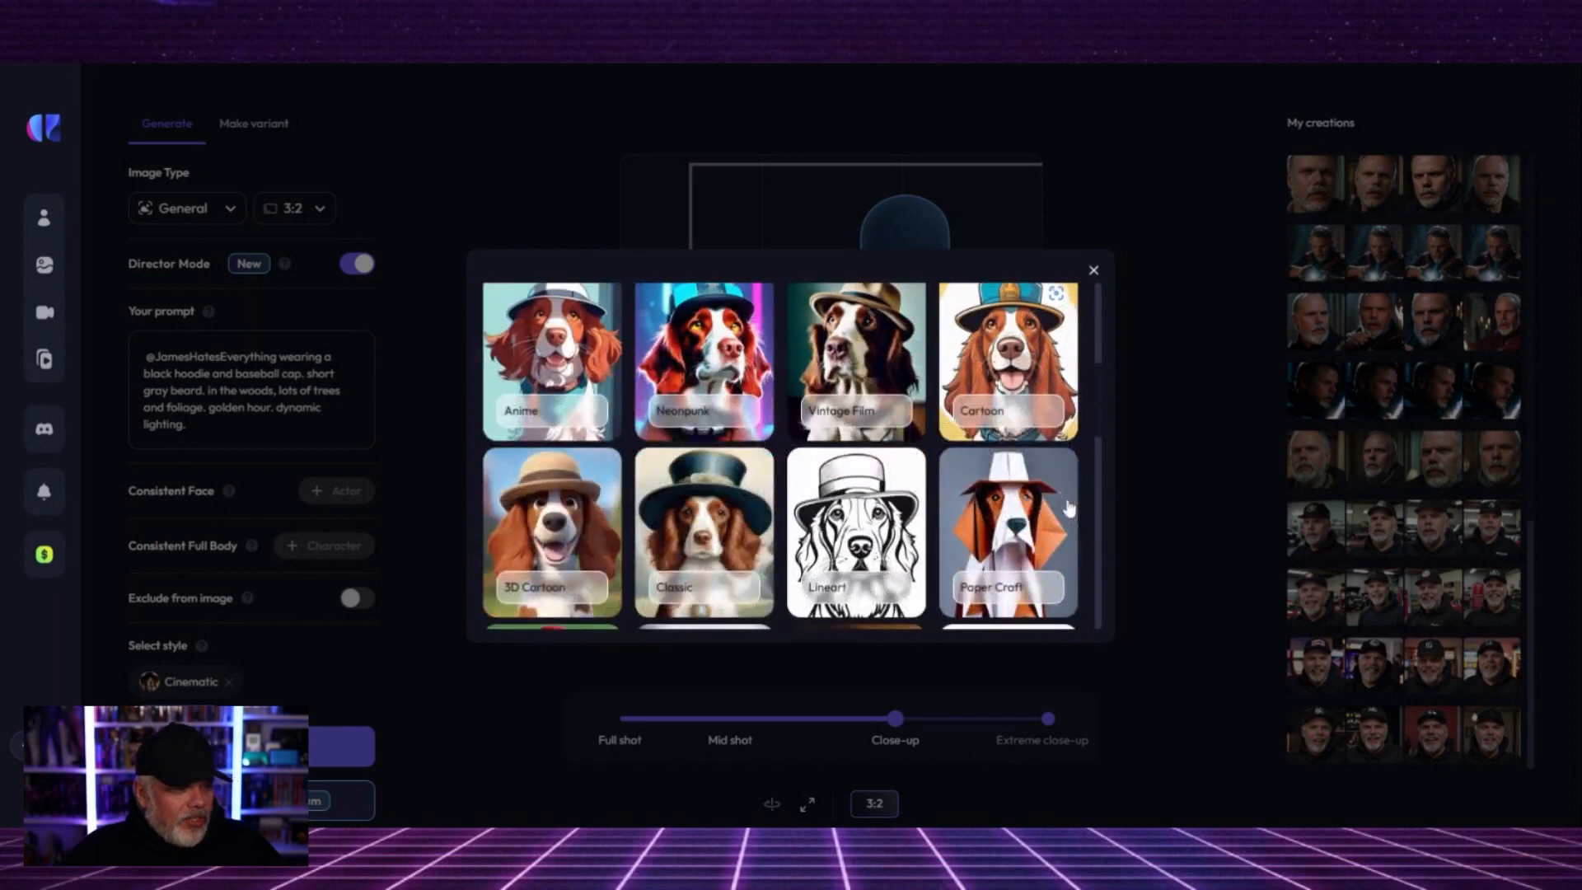
scroll(1038, 560, "down", 3)
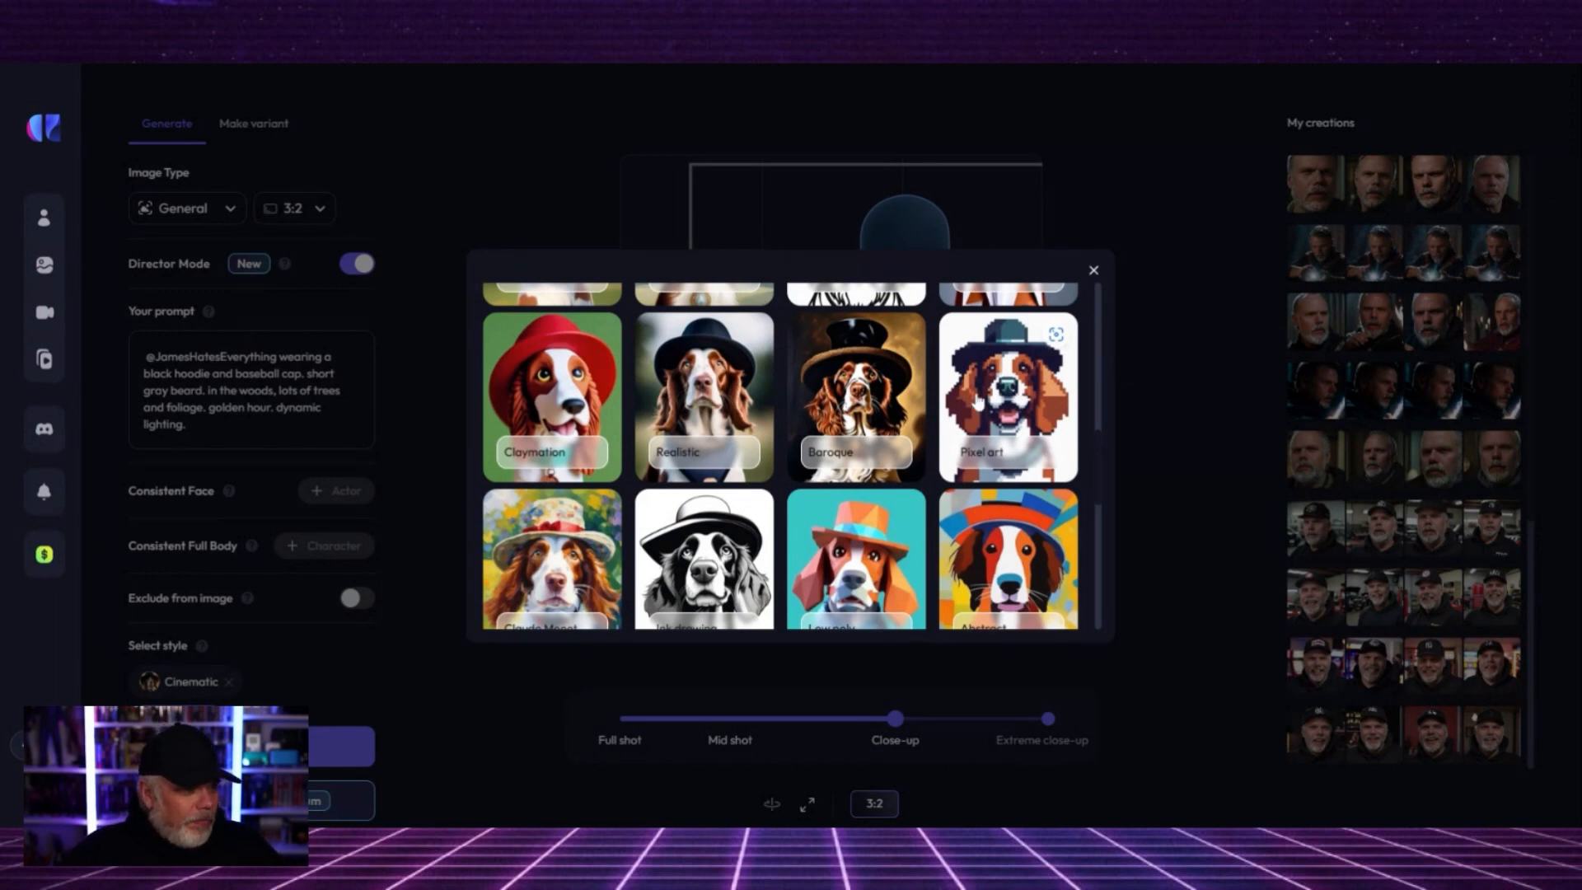
scroll(910, 517, "down", 1)
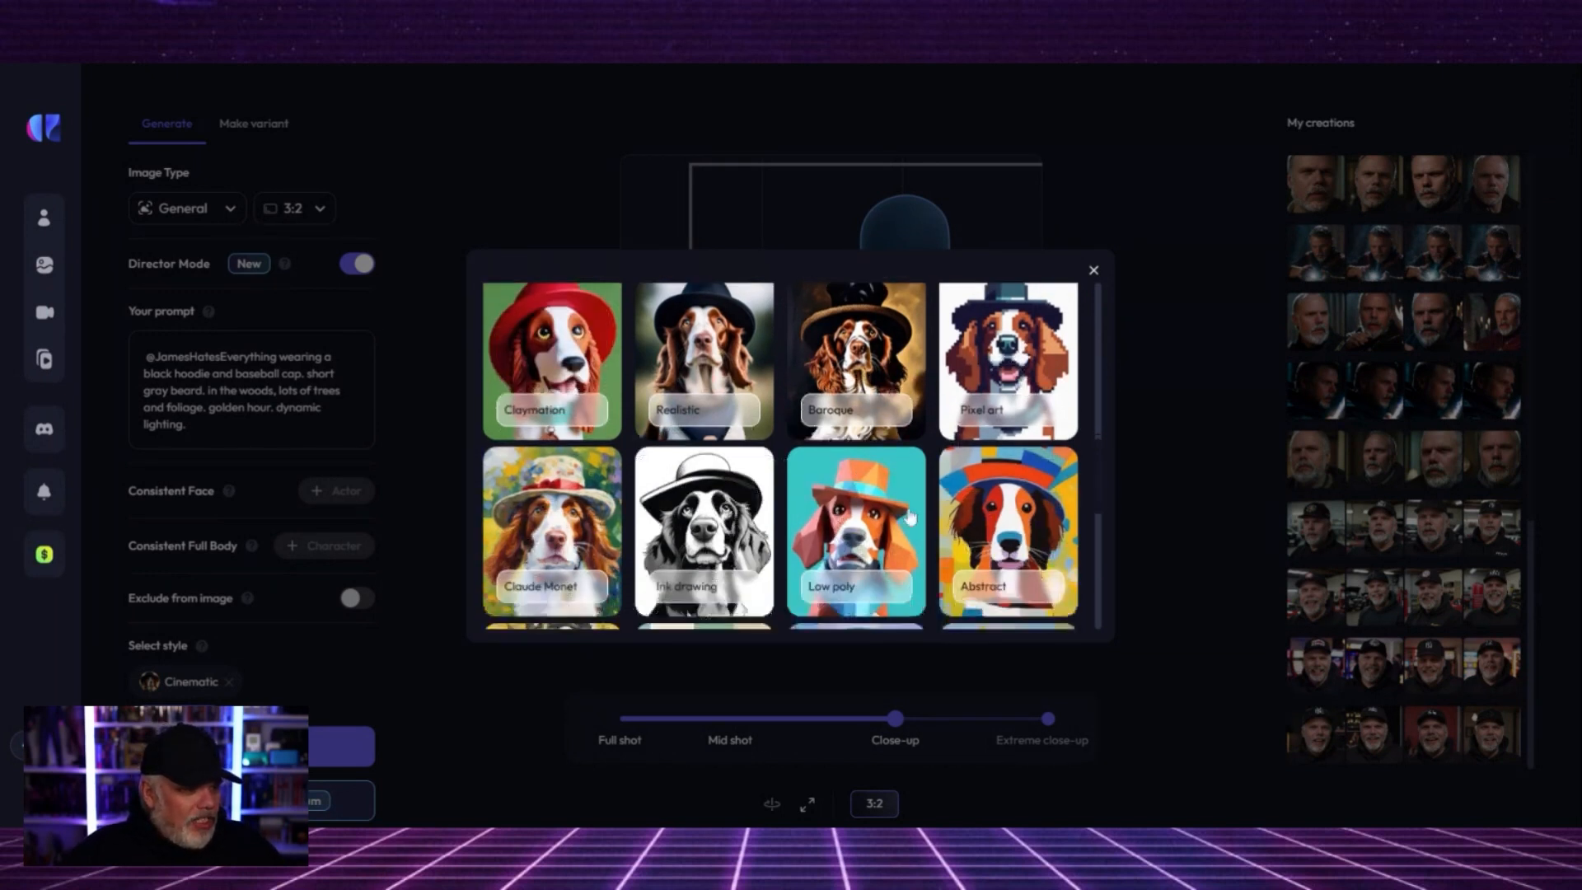
scroll(911, 517, "down", 2)
scroll(910, 528, "down", 2)
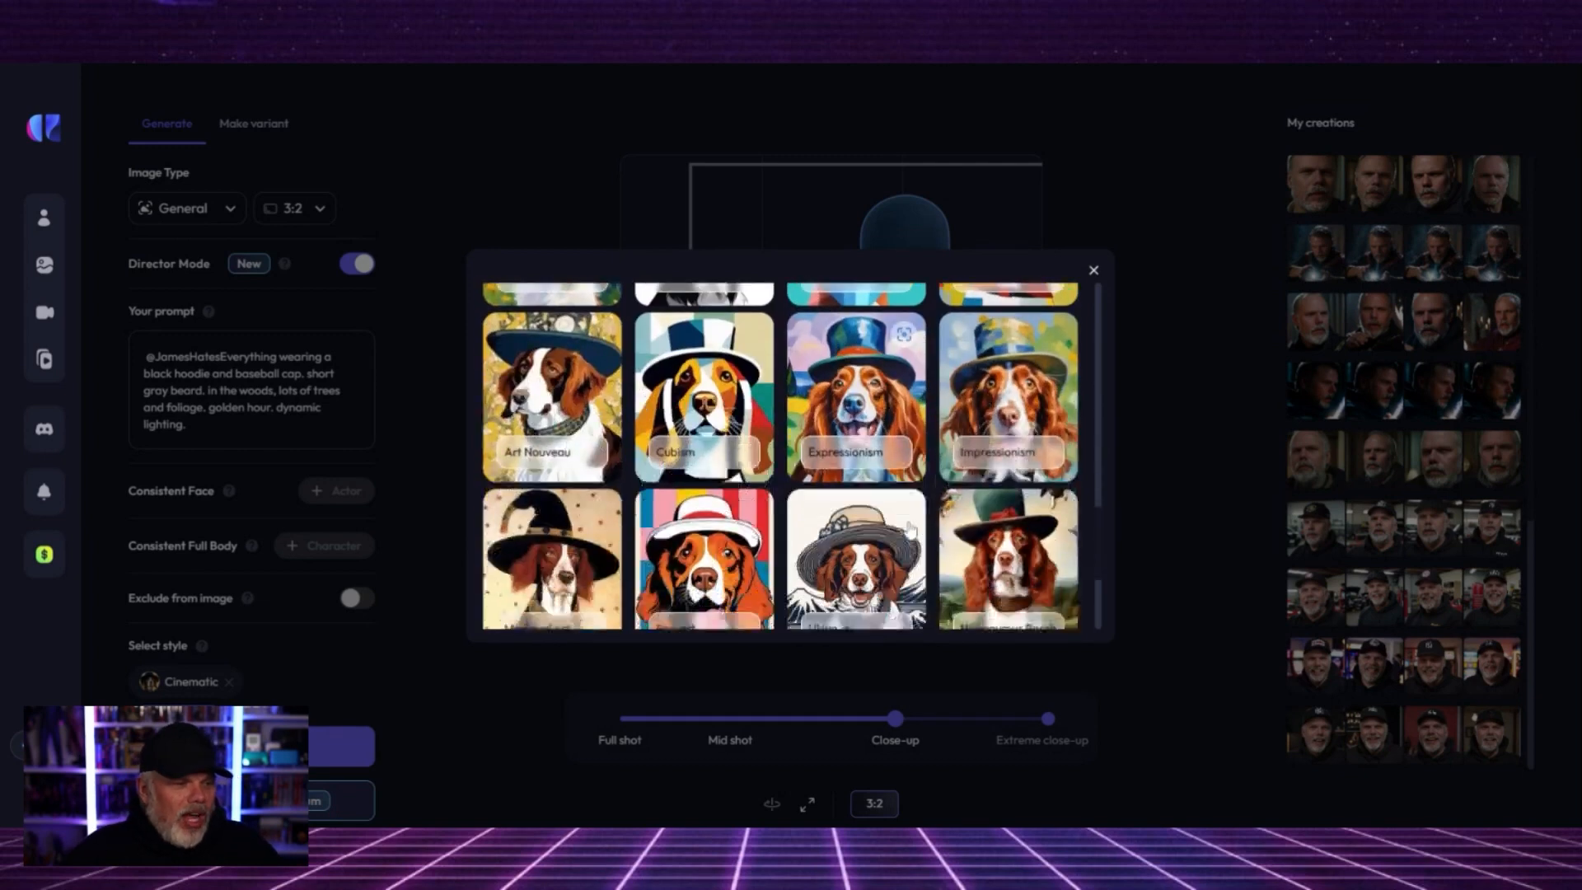
scroll(911, 531, "down", 3)
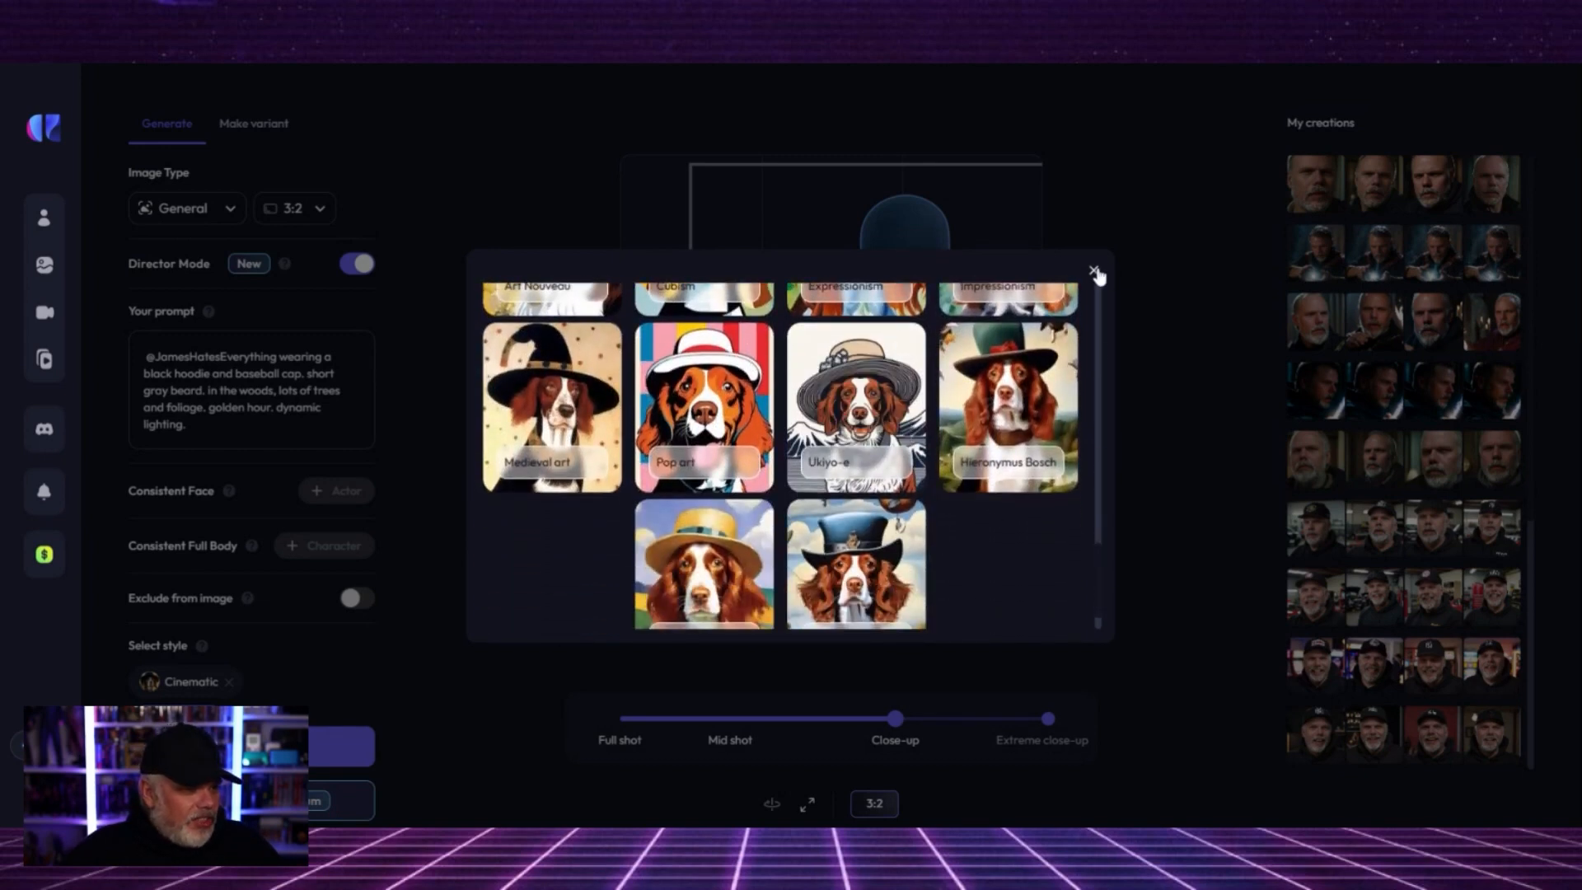
left_click(1094, 272)
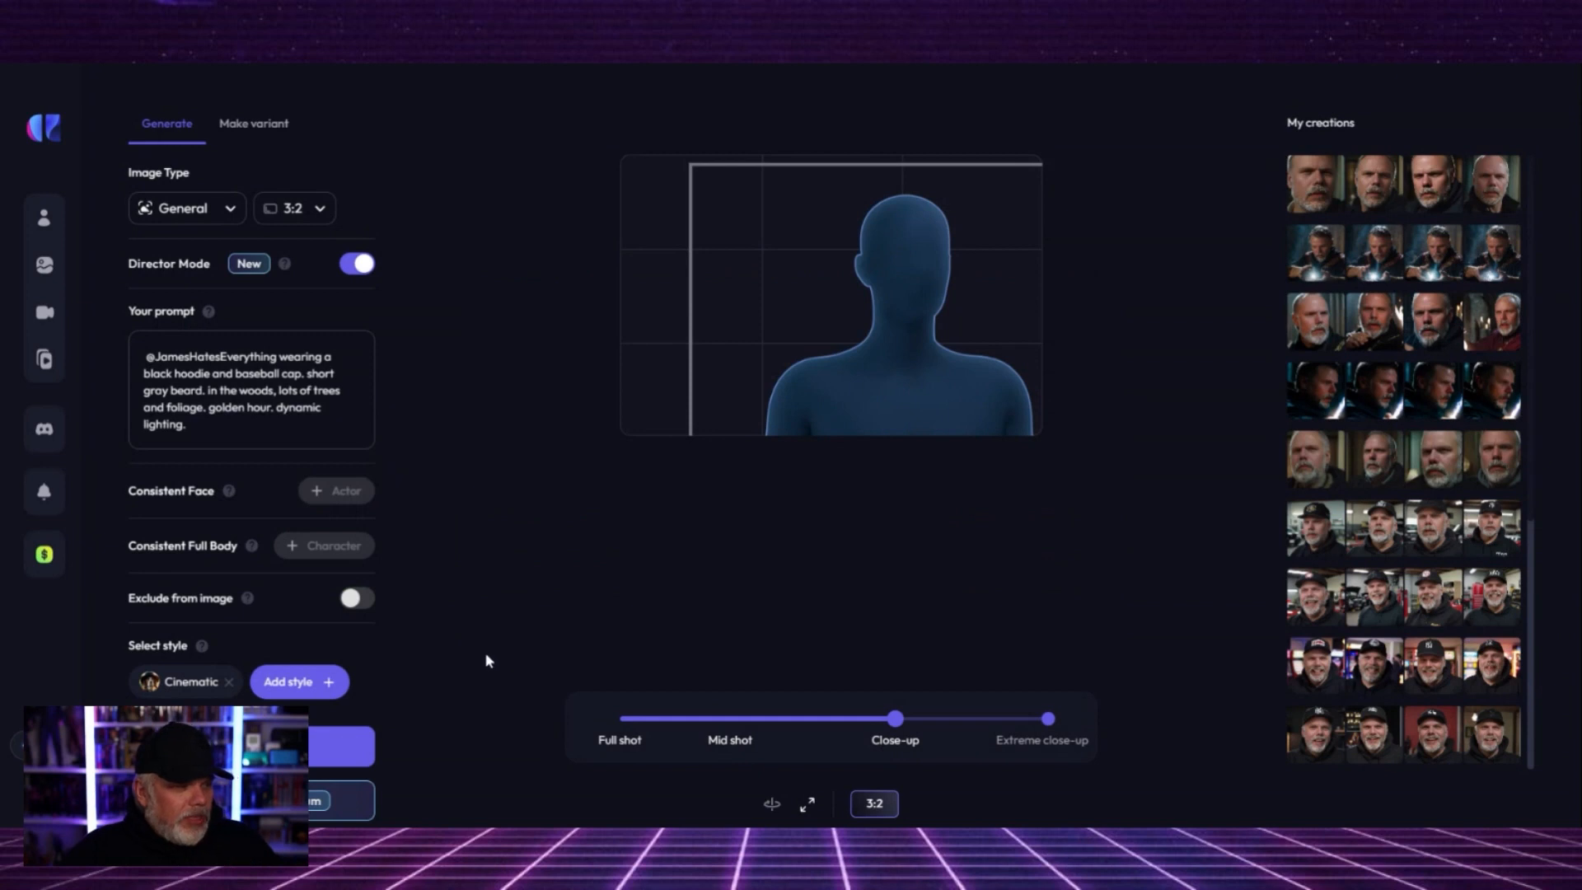
Generate the close-up woods images in the Cinematic style and open the first image of the batch.
scroll(484, 650, "down", 1)
scroll(471, 657, "up", 1)
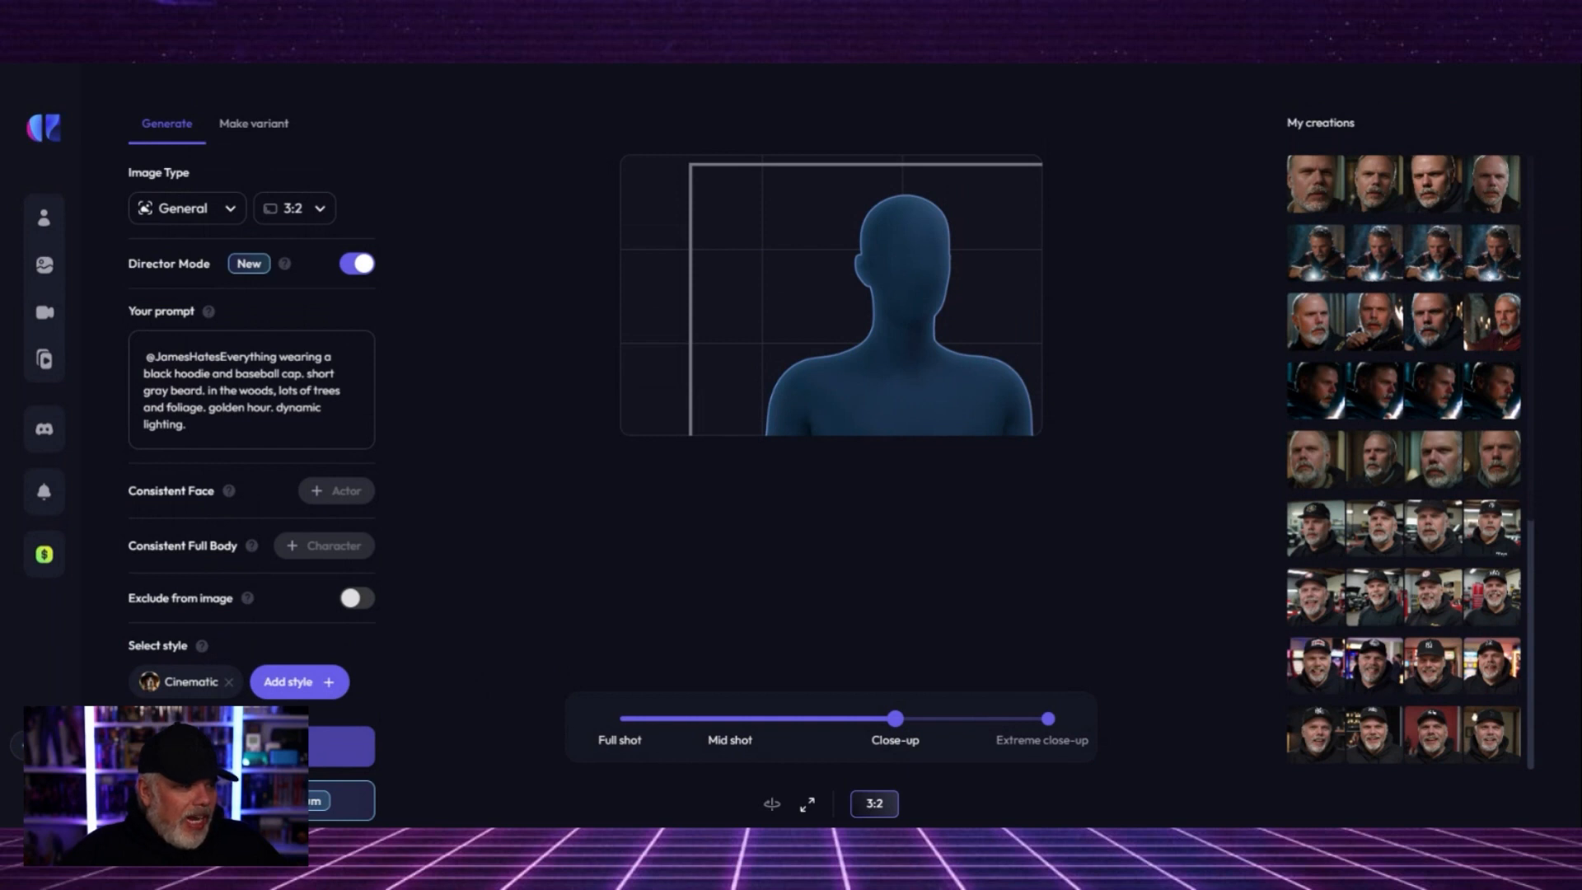
left_click(272, 746)
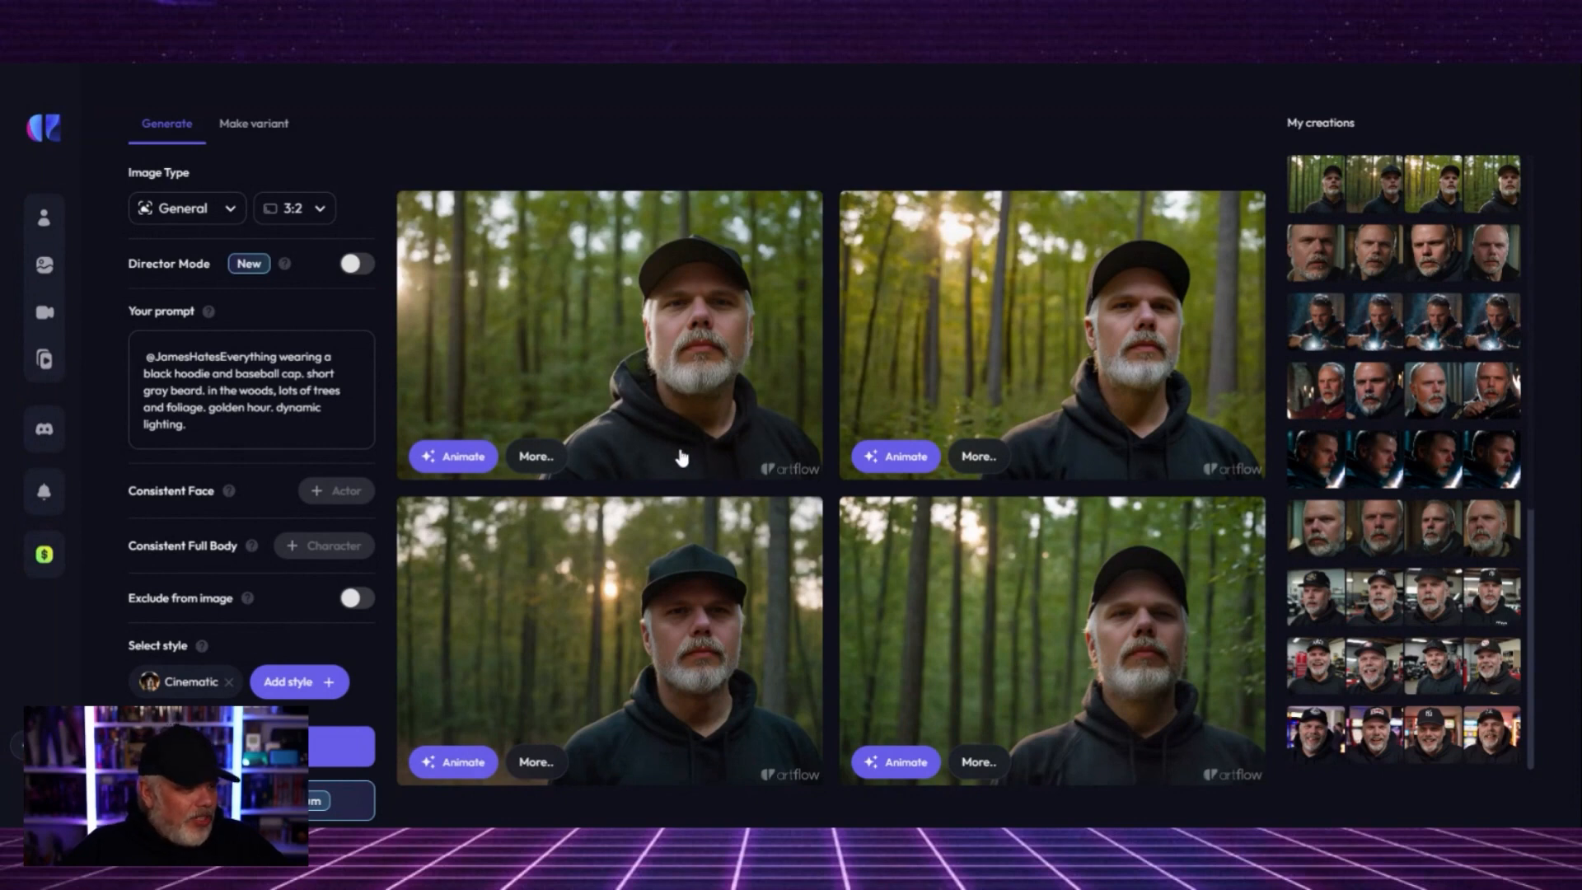
left_click(622, 401)
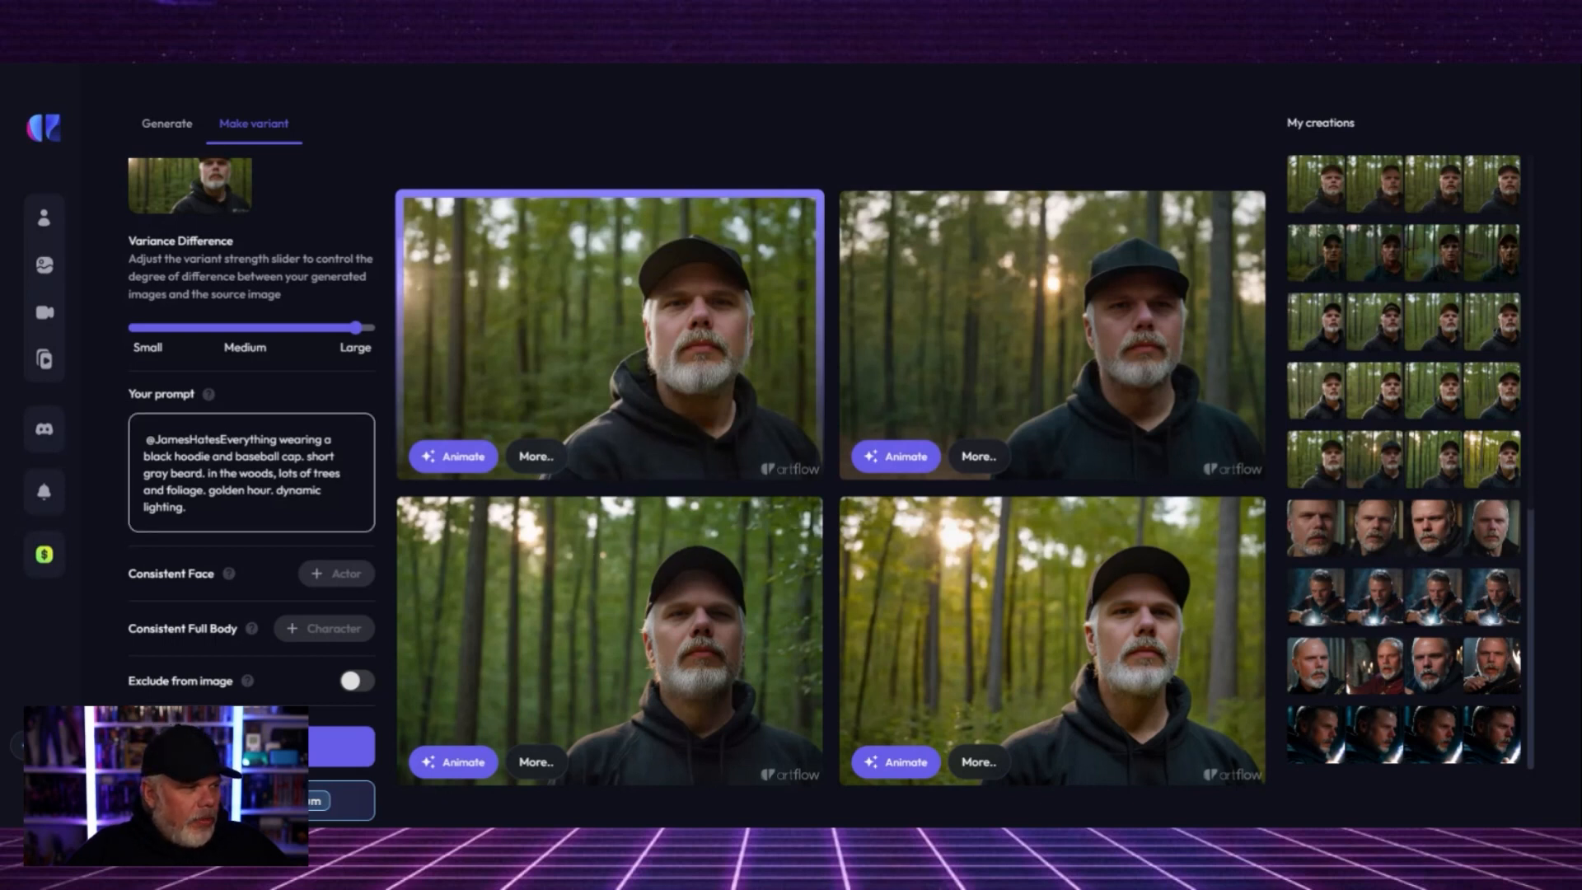
Replace the variant prompt's text after the actor tag with "in a busy city, looking smug.".
left_click(194, 508)
left_click_drag(187, 507, 288, 439)
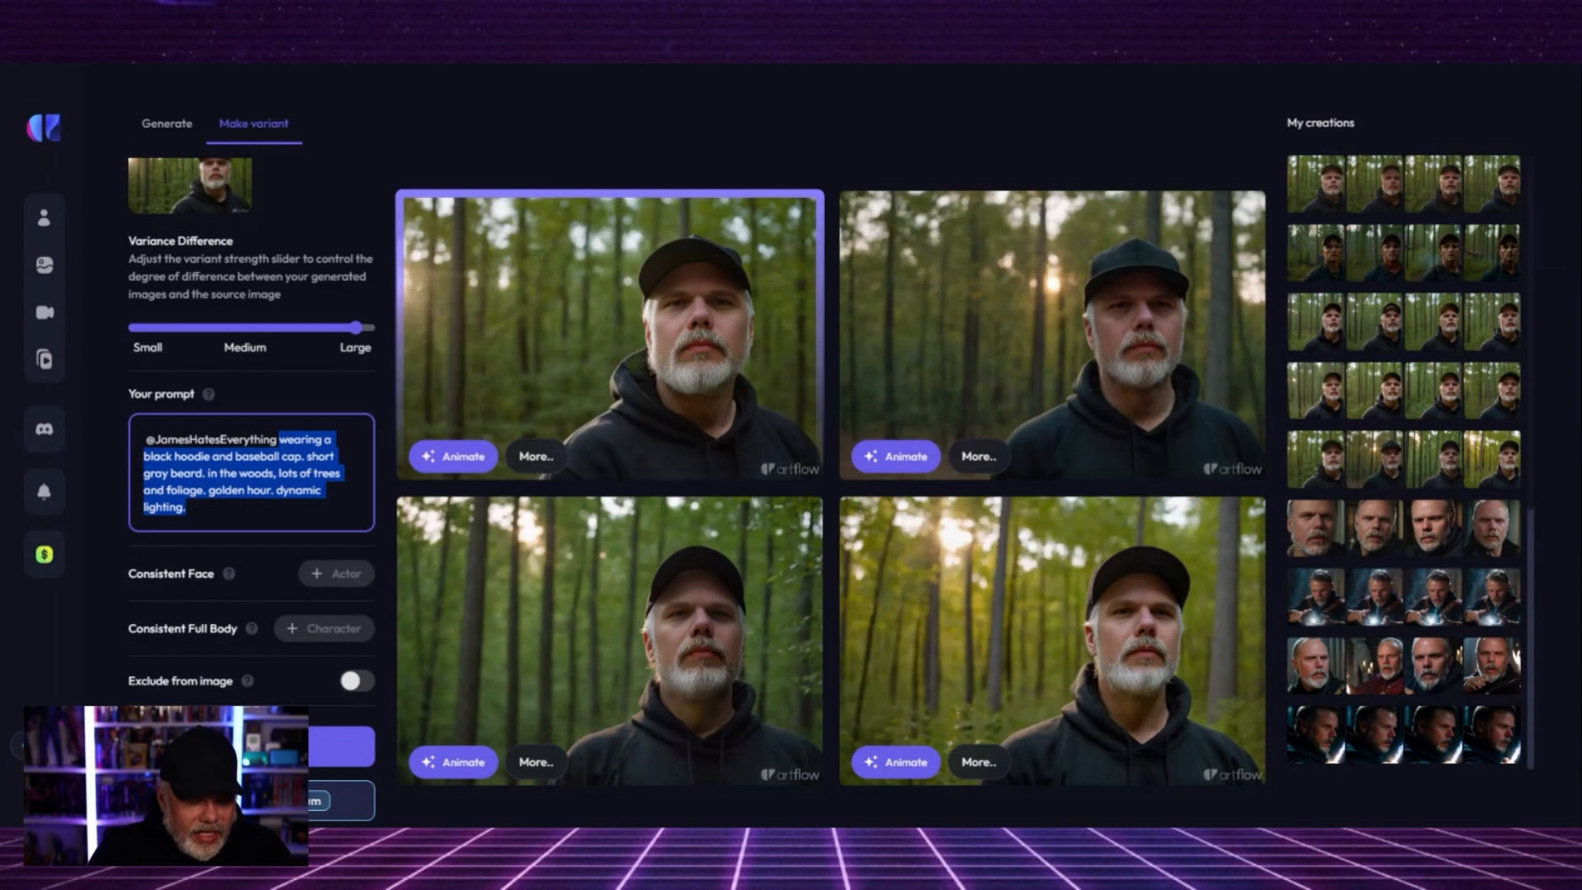
type("i")
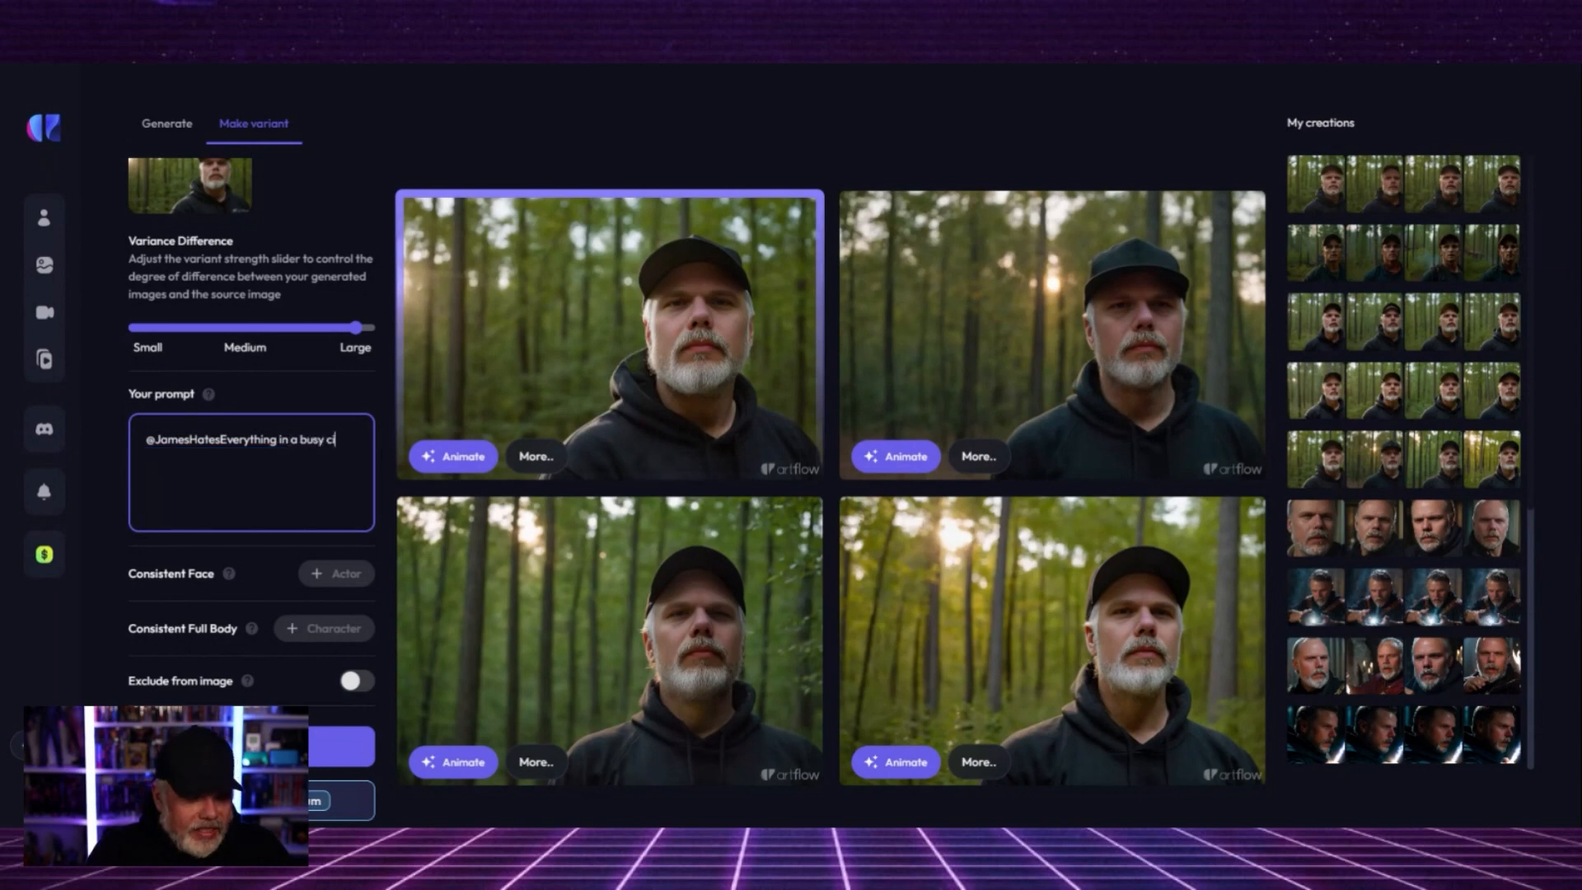
type("ty, lookin")
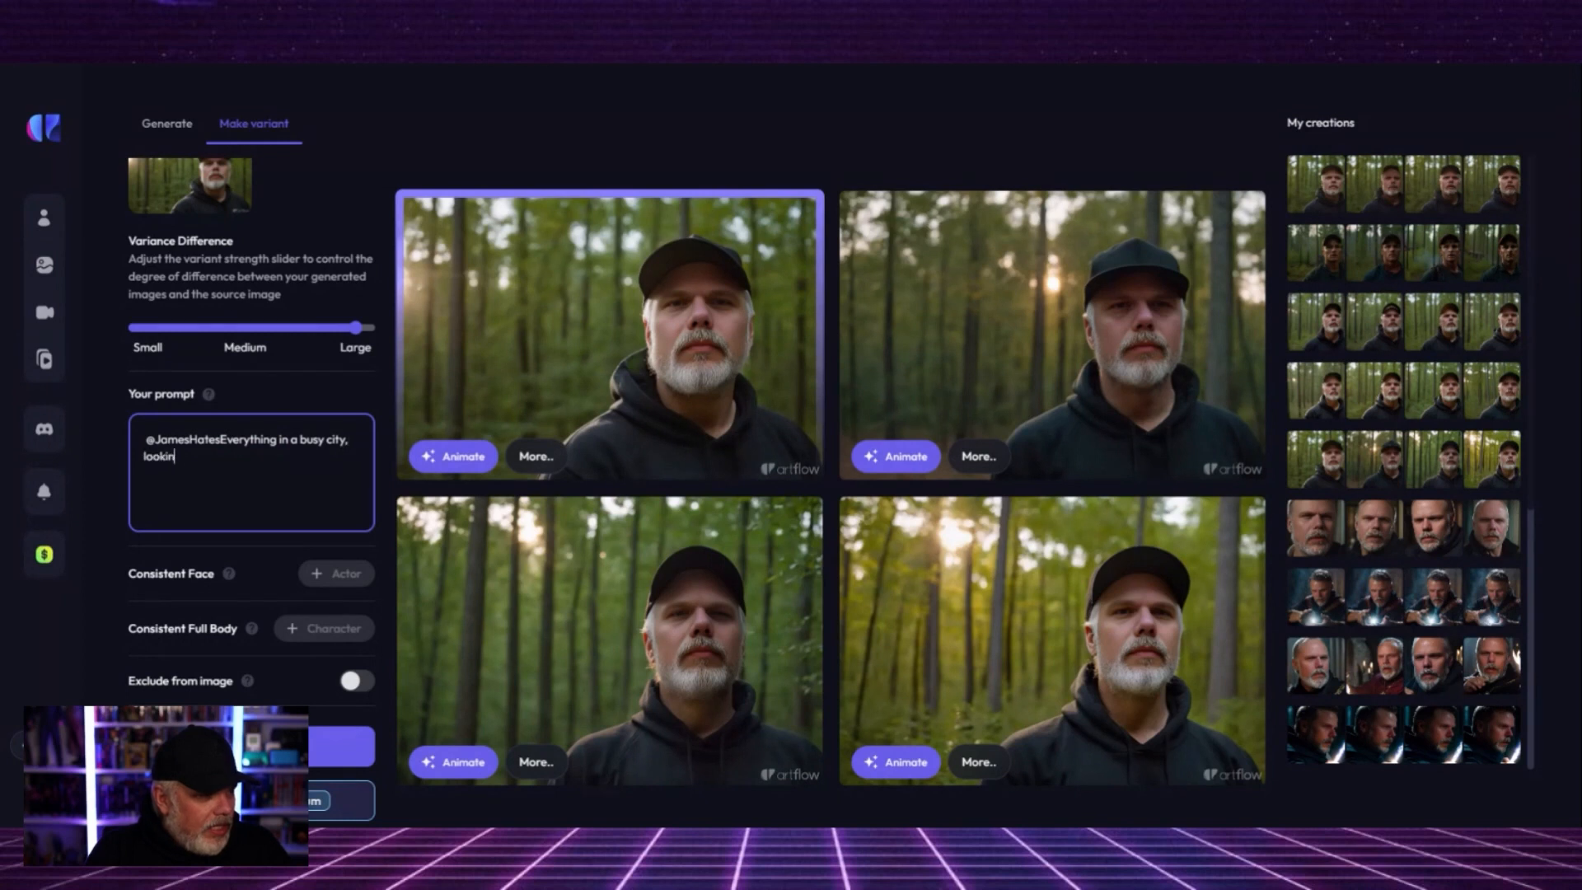
type("g smug.")
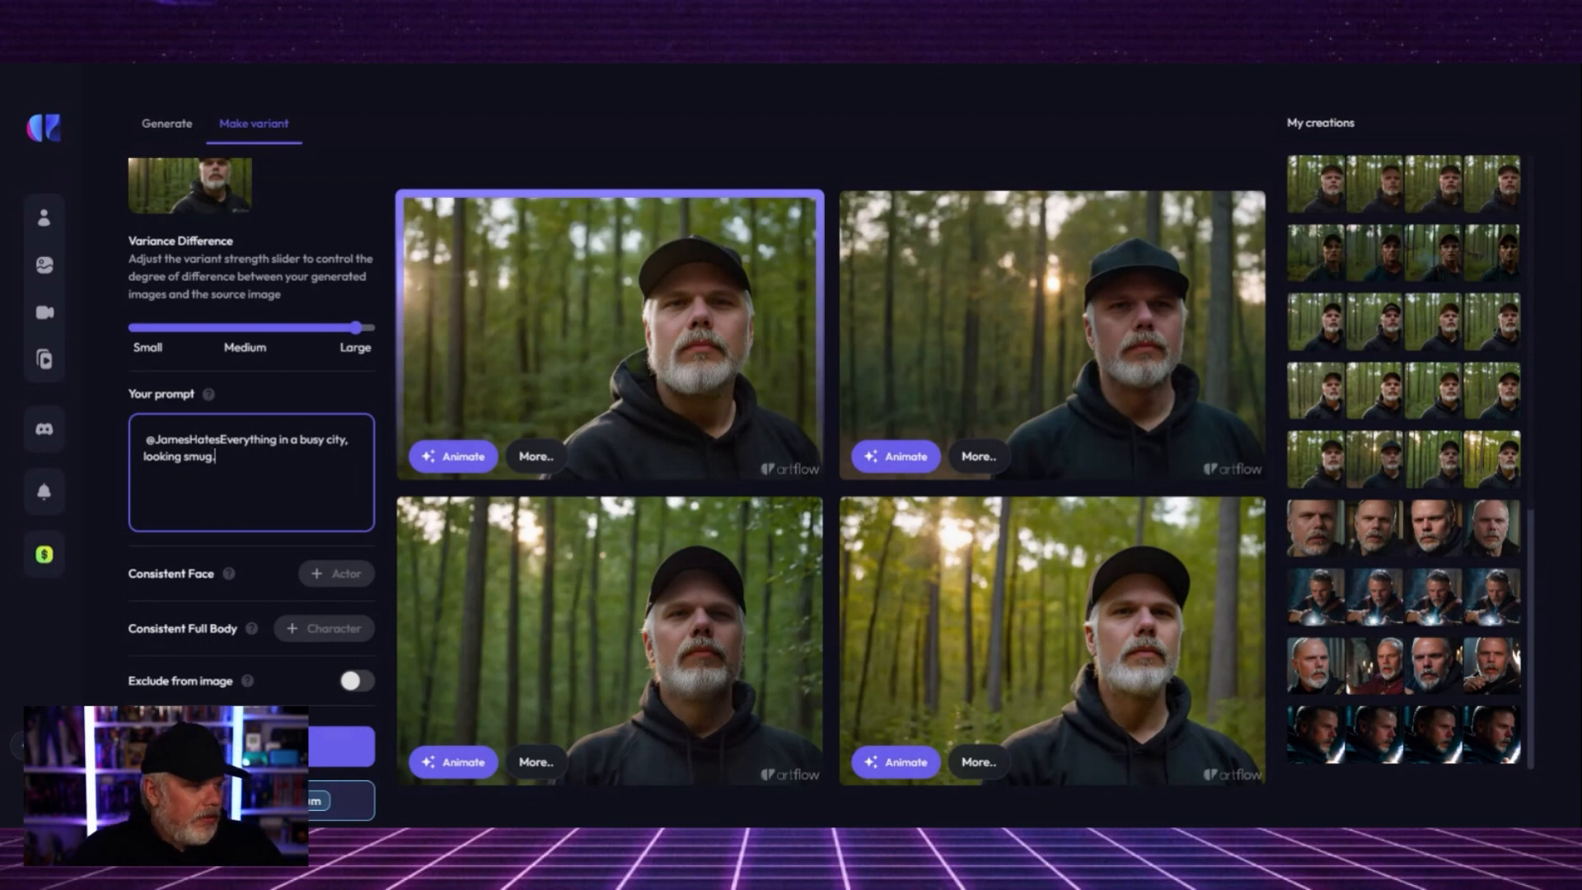
Generate the busy-city variants from the woods source image and open the first variant in detail view.
left_click(342, 745)
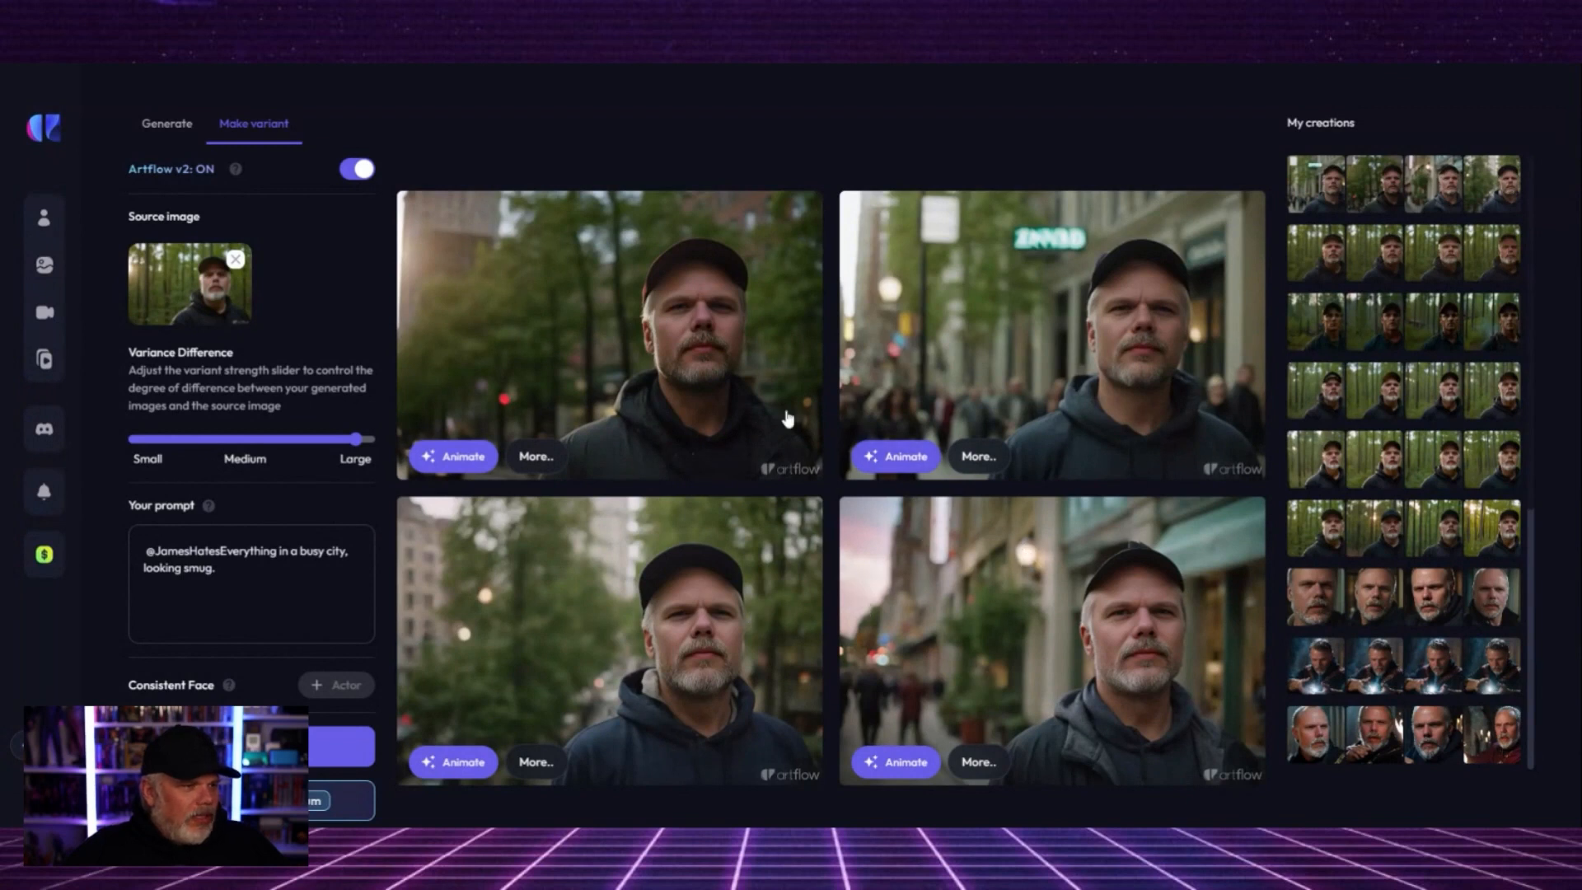
left_click(759, 368)
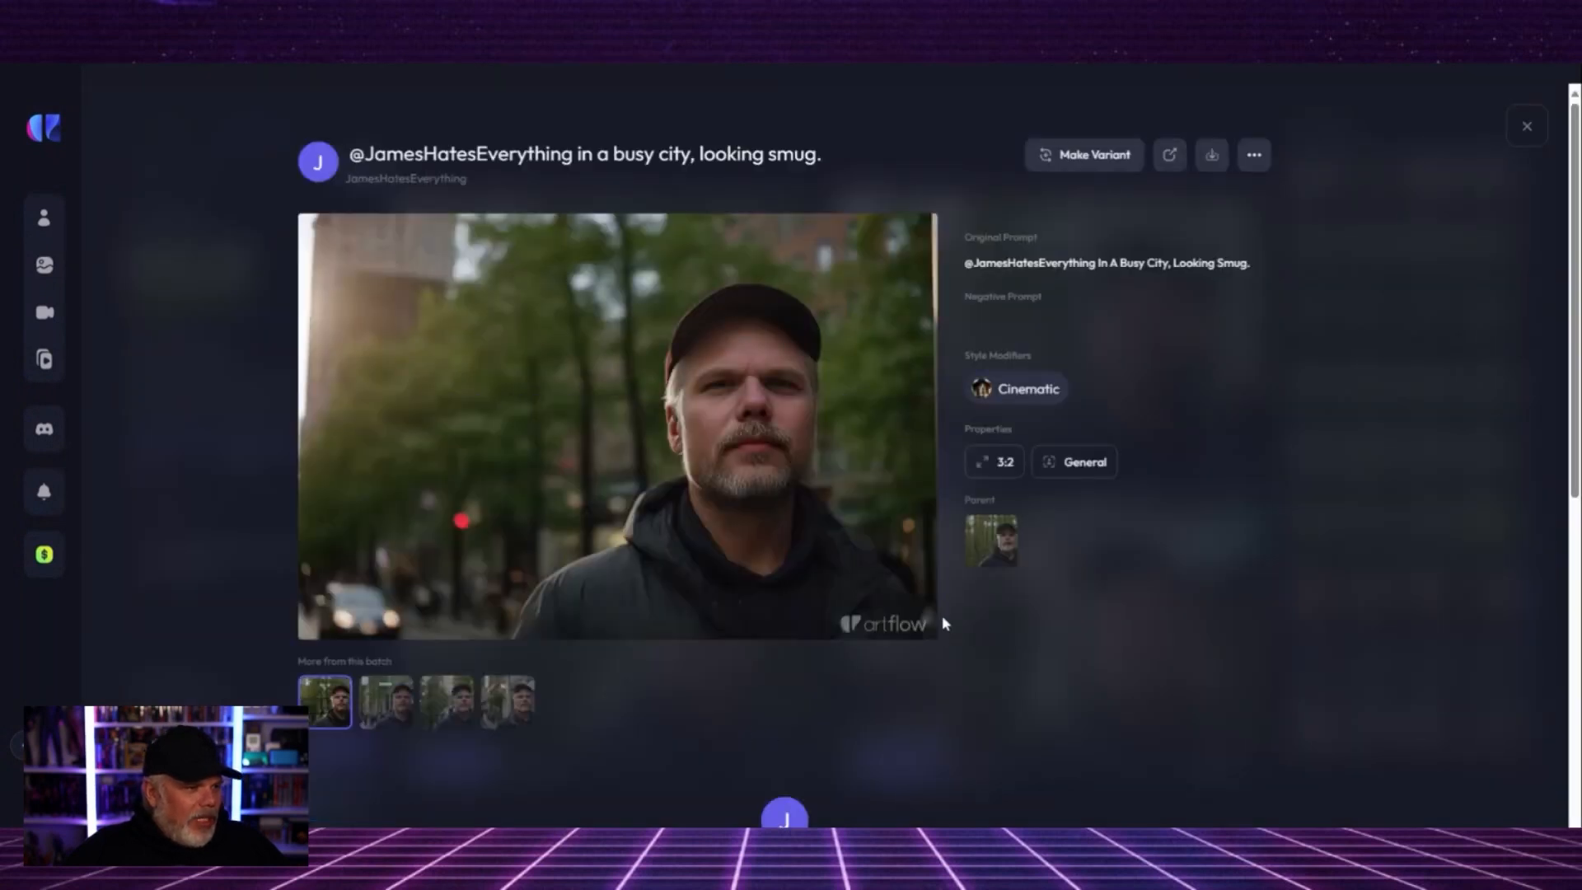